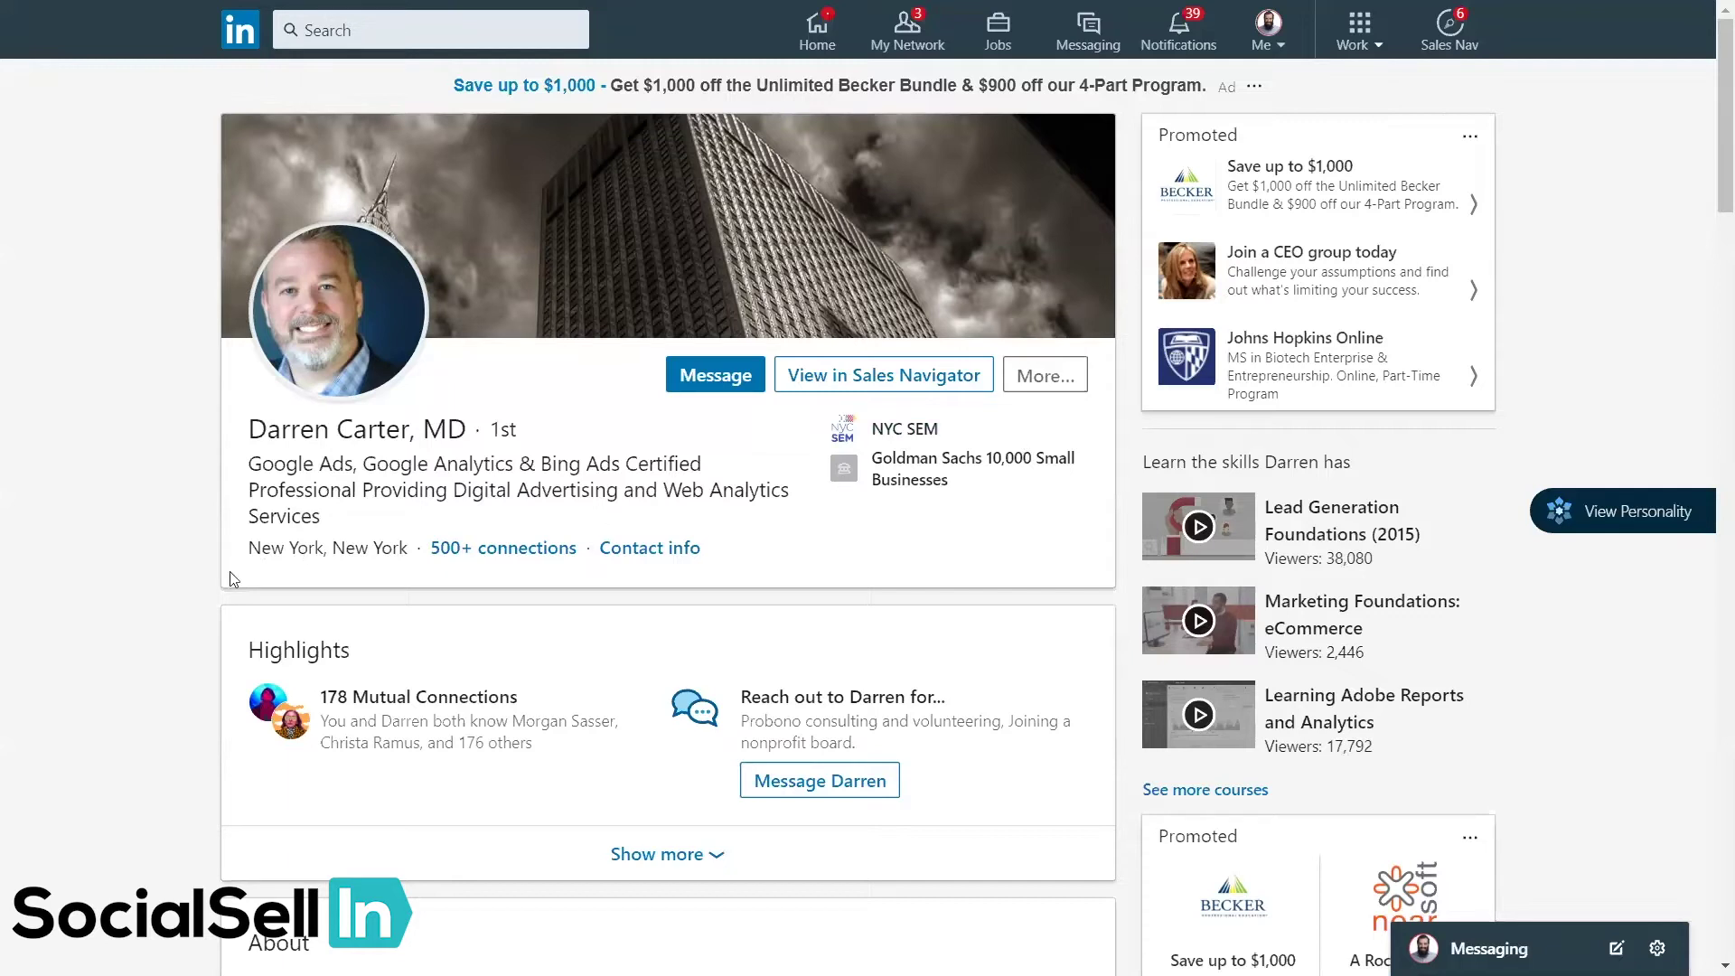
Scroll the guest's LinkedIn profile down through About and Experience, then back to the top
scroll(200, 579, down, 5)
scroll(403, 614, down, 3)
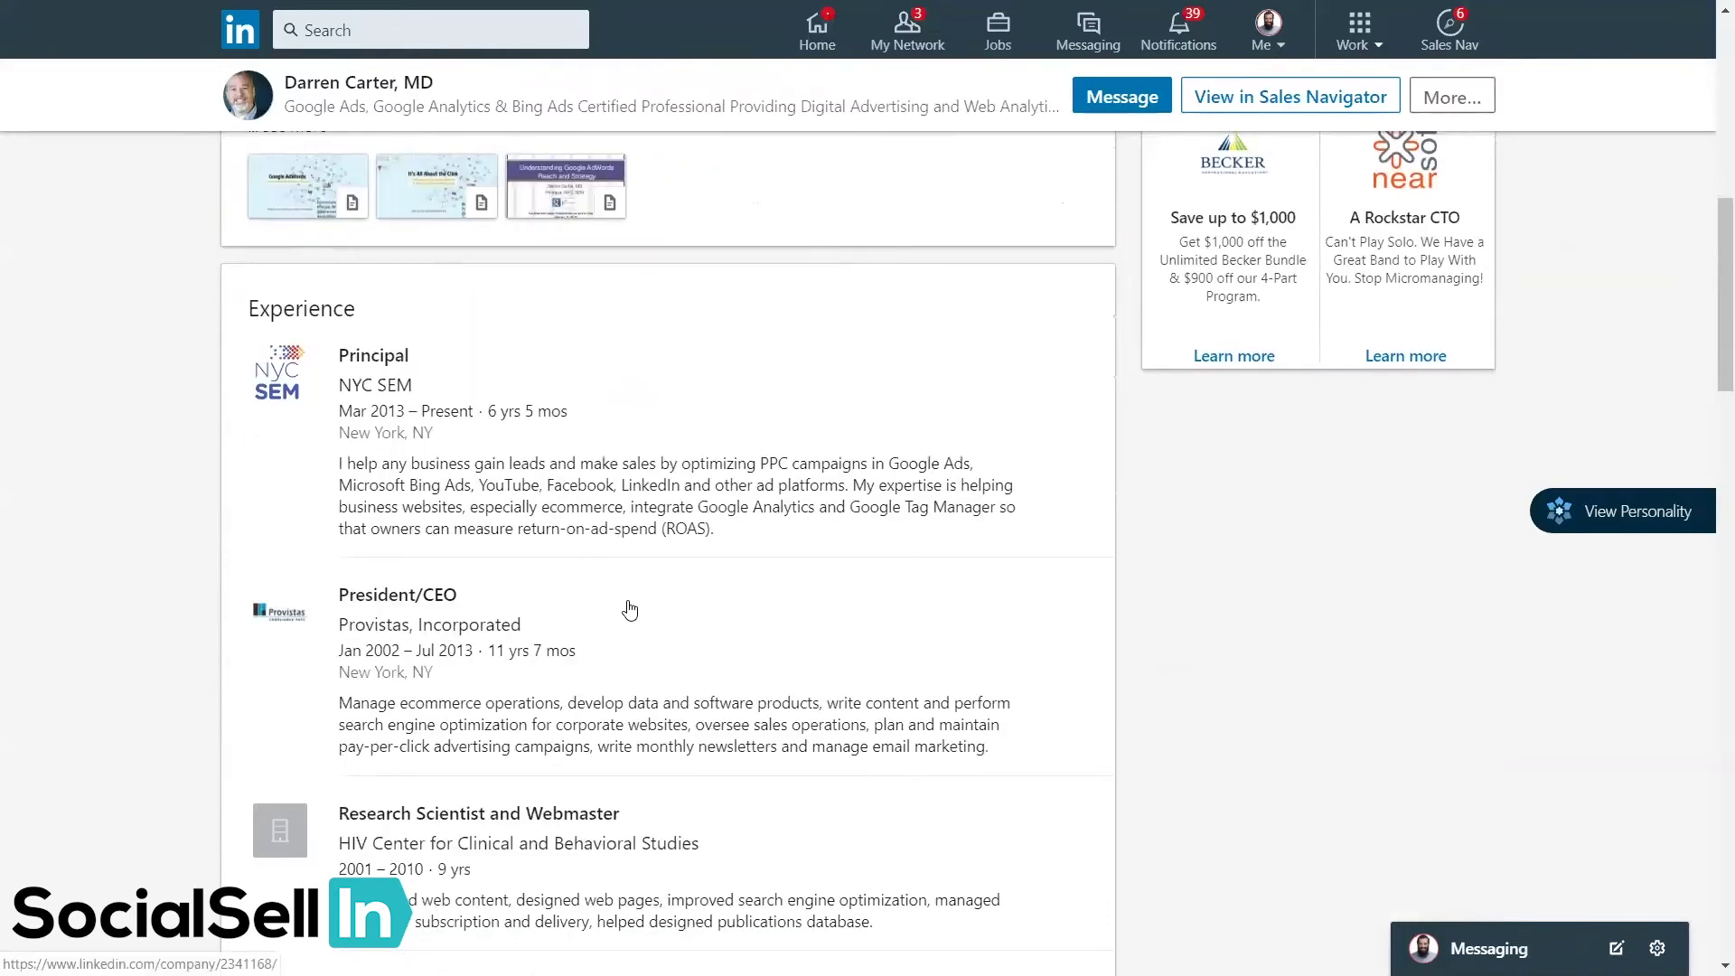
scroll(630, 610, down, 3)
scroll(787, 669, up, 5)
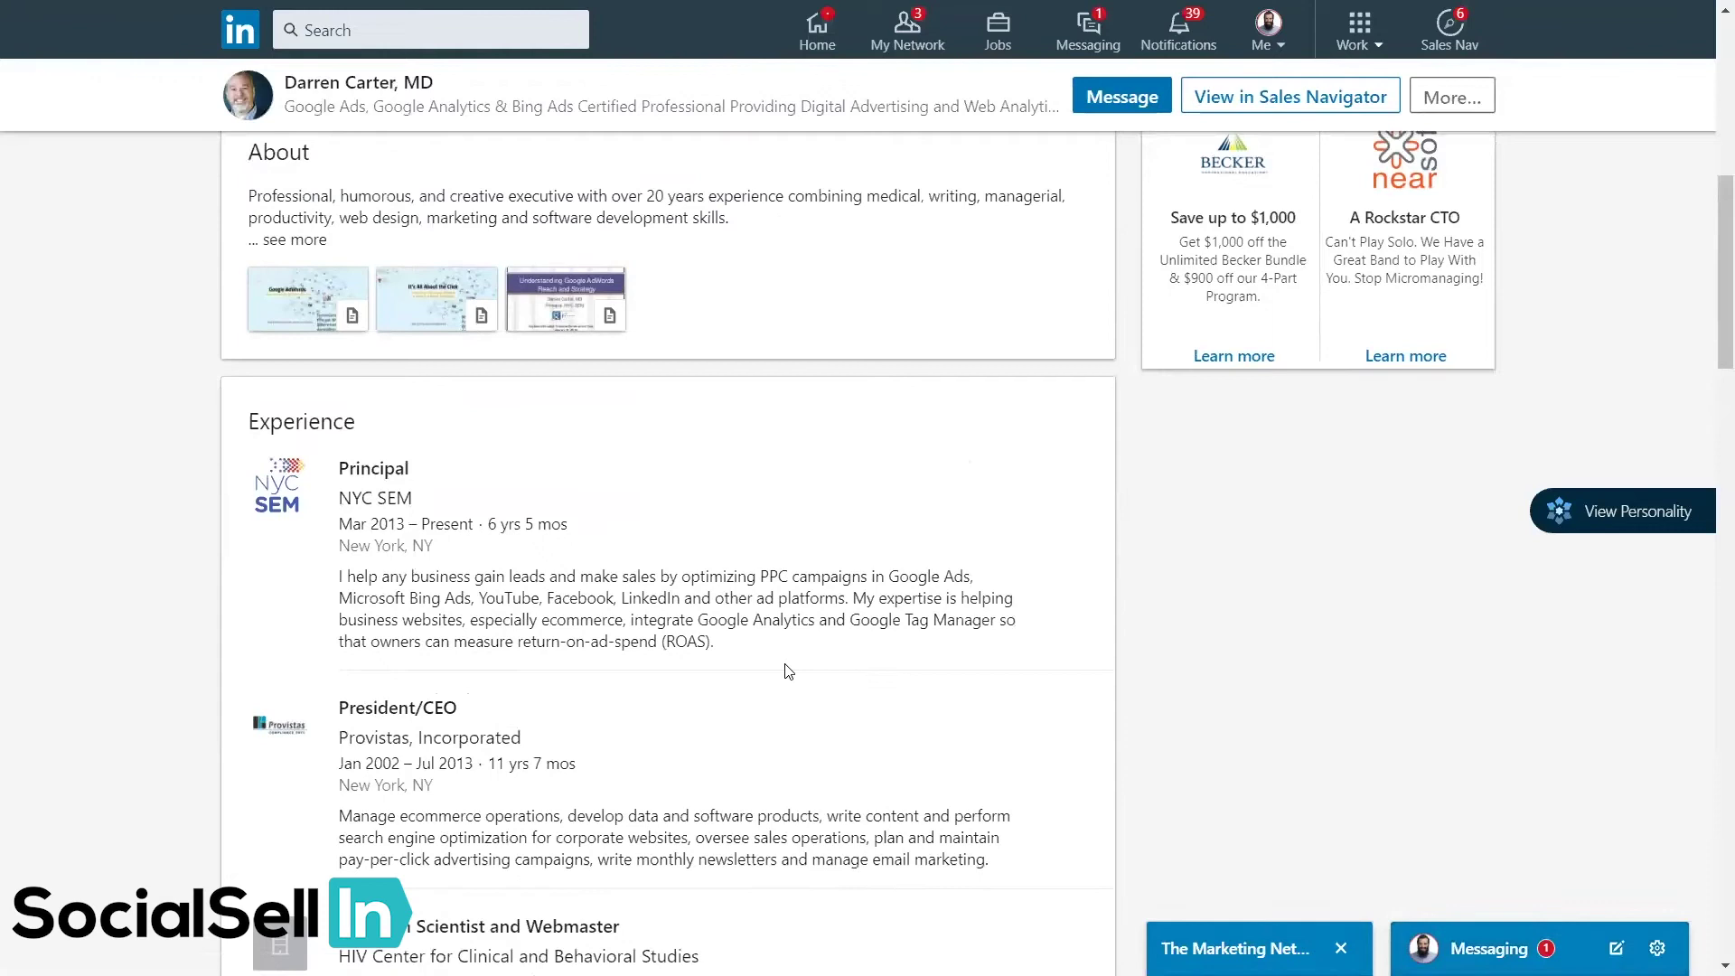
scroll(788, 671, up, 7)
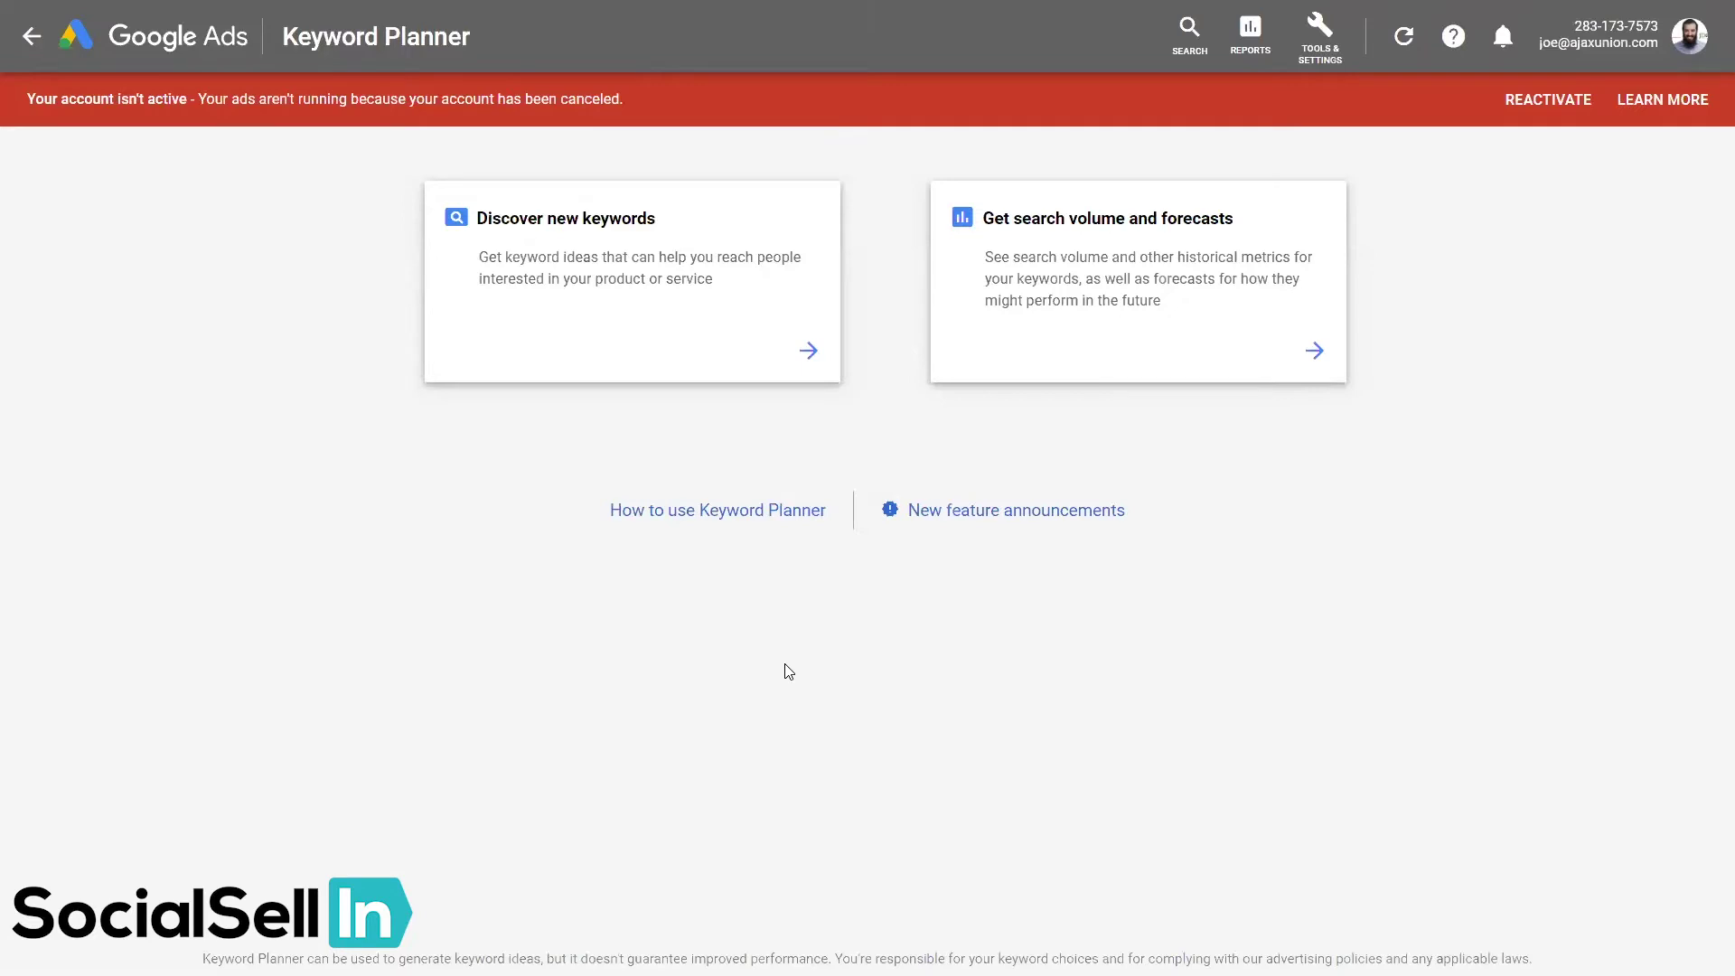
click(1333, 27)
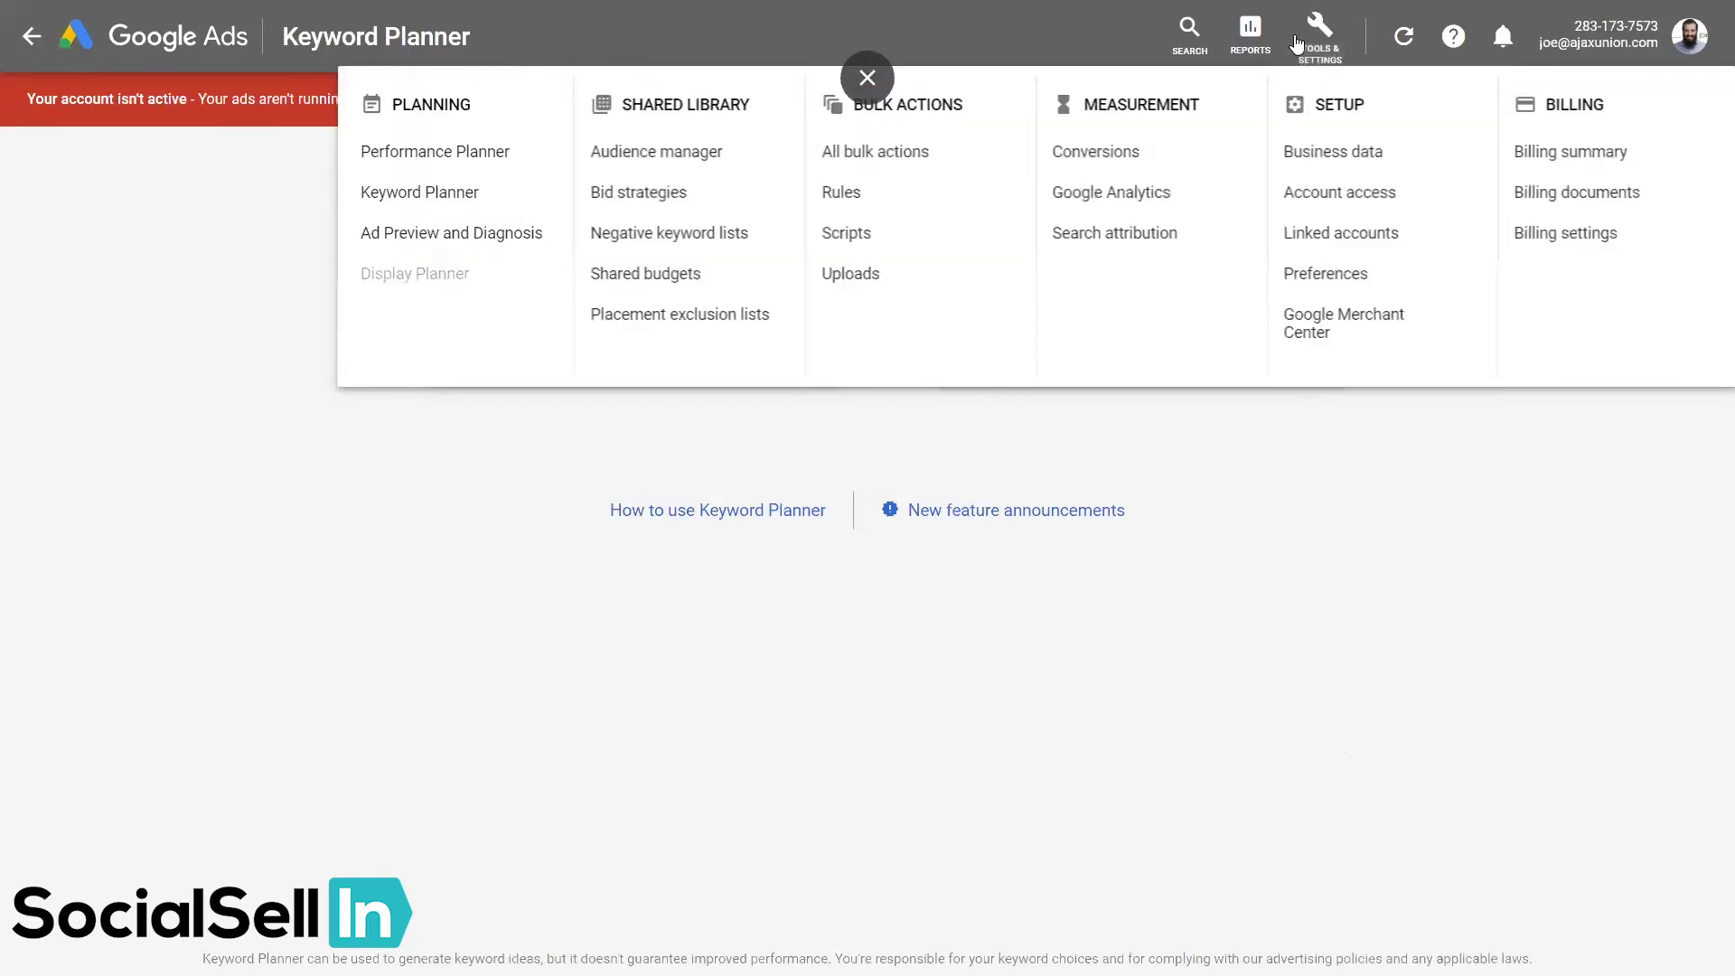
click(409, 474)
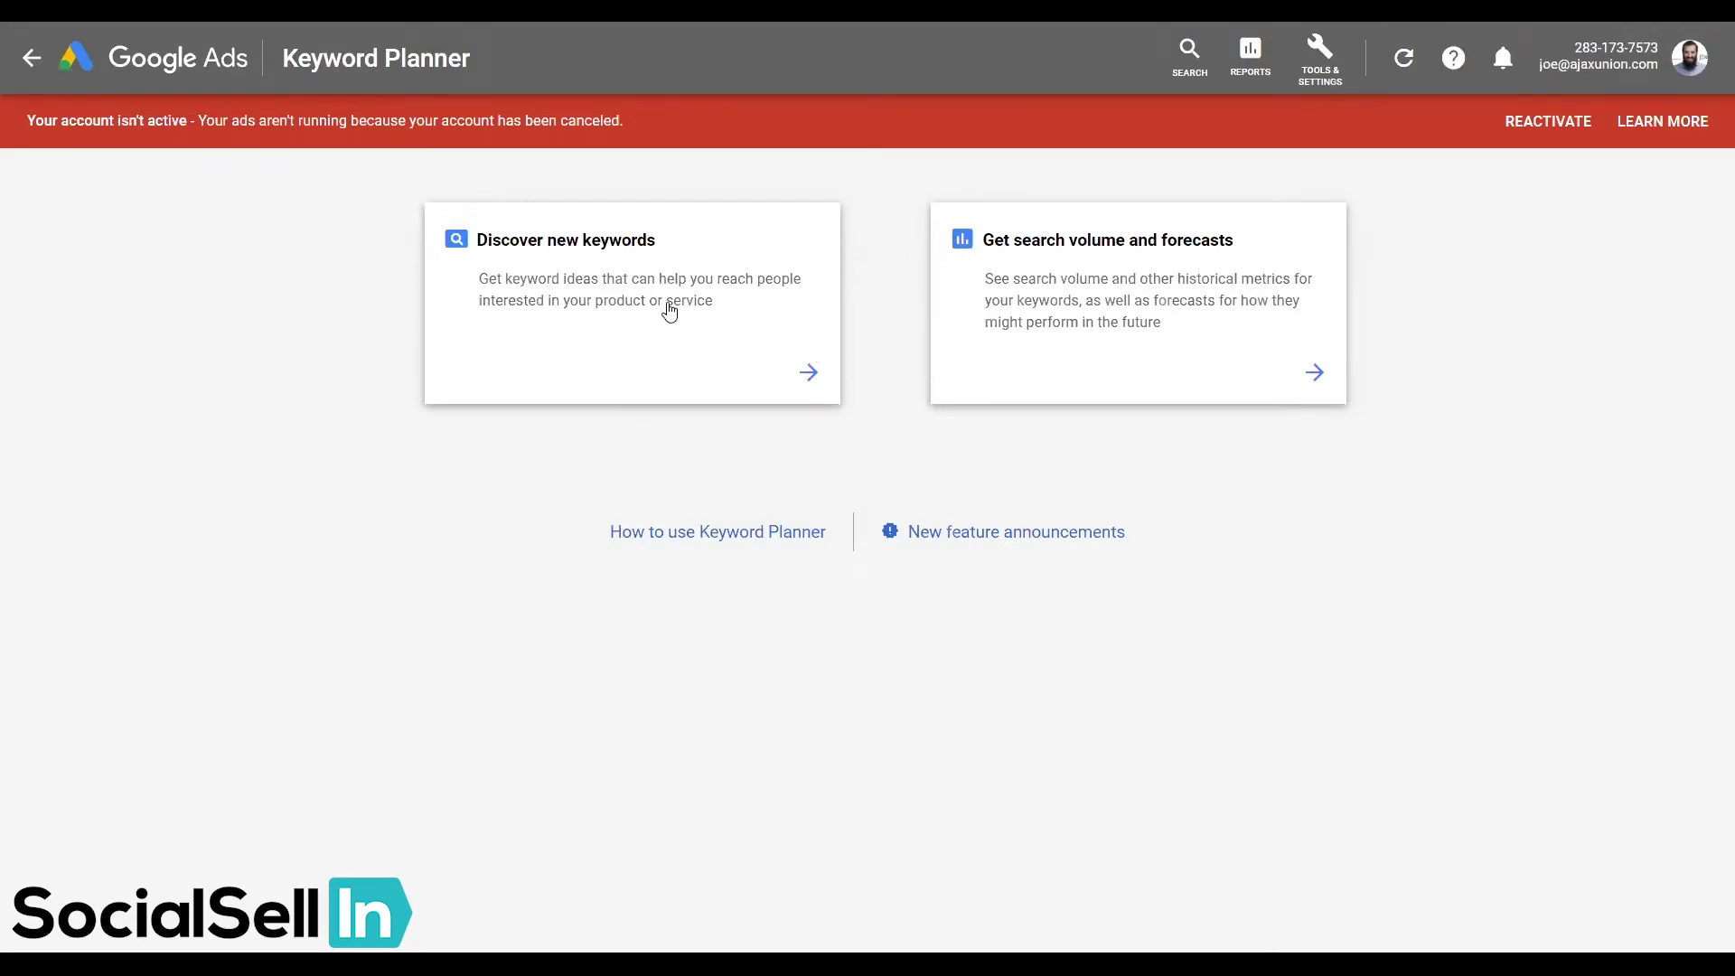
Try discovering keyword ideas from the site learn.socialsellin.com, which returns no ideas
click(710, 361)
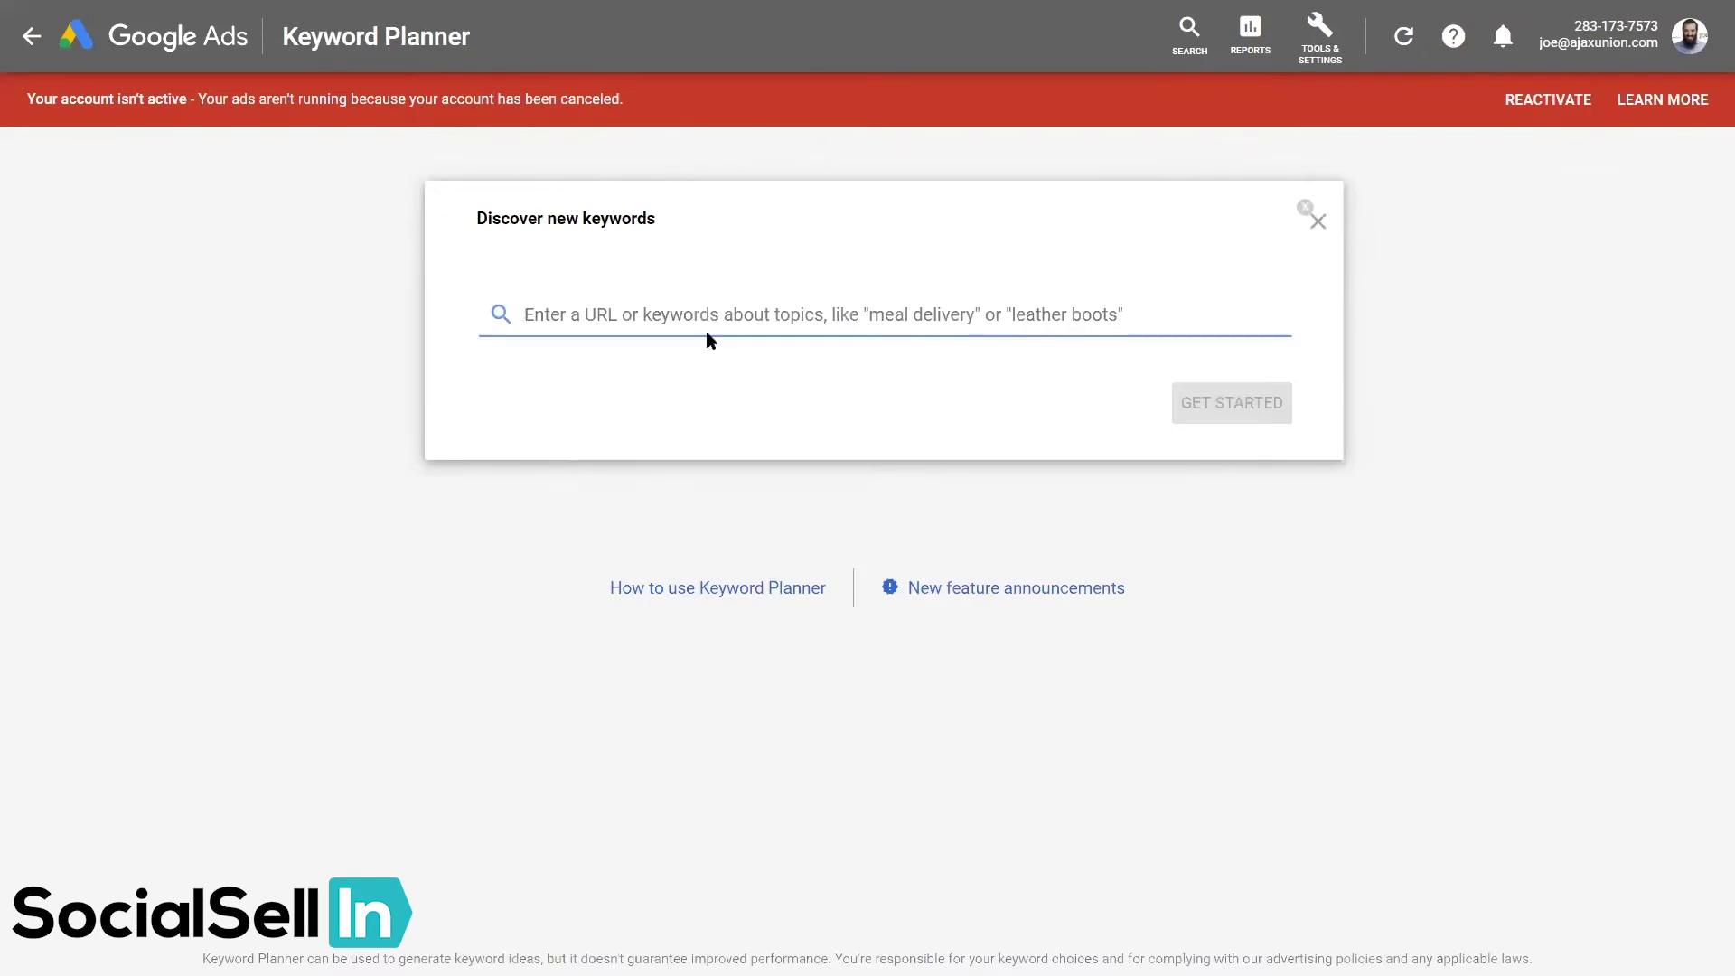
text(learn.socialsellin.com)
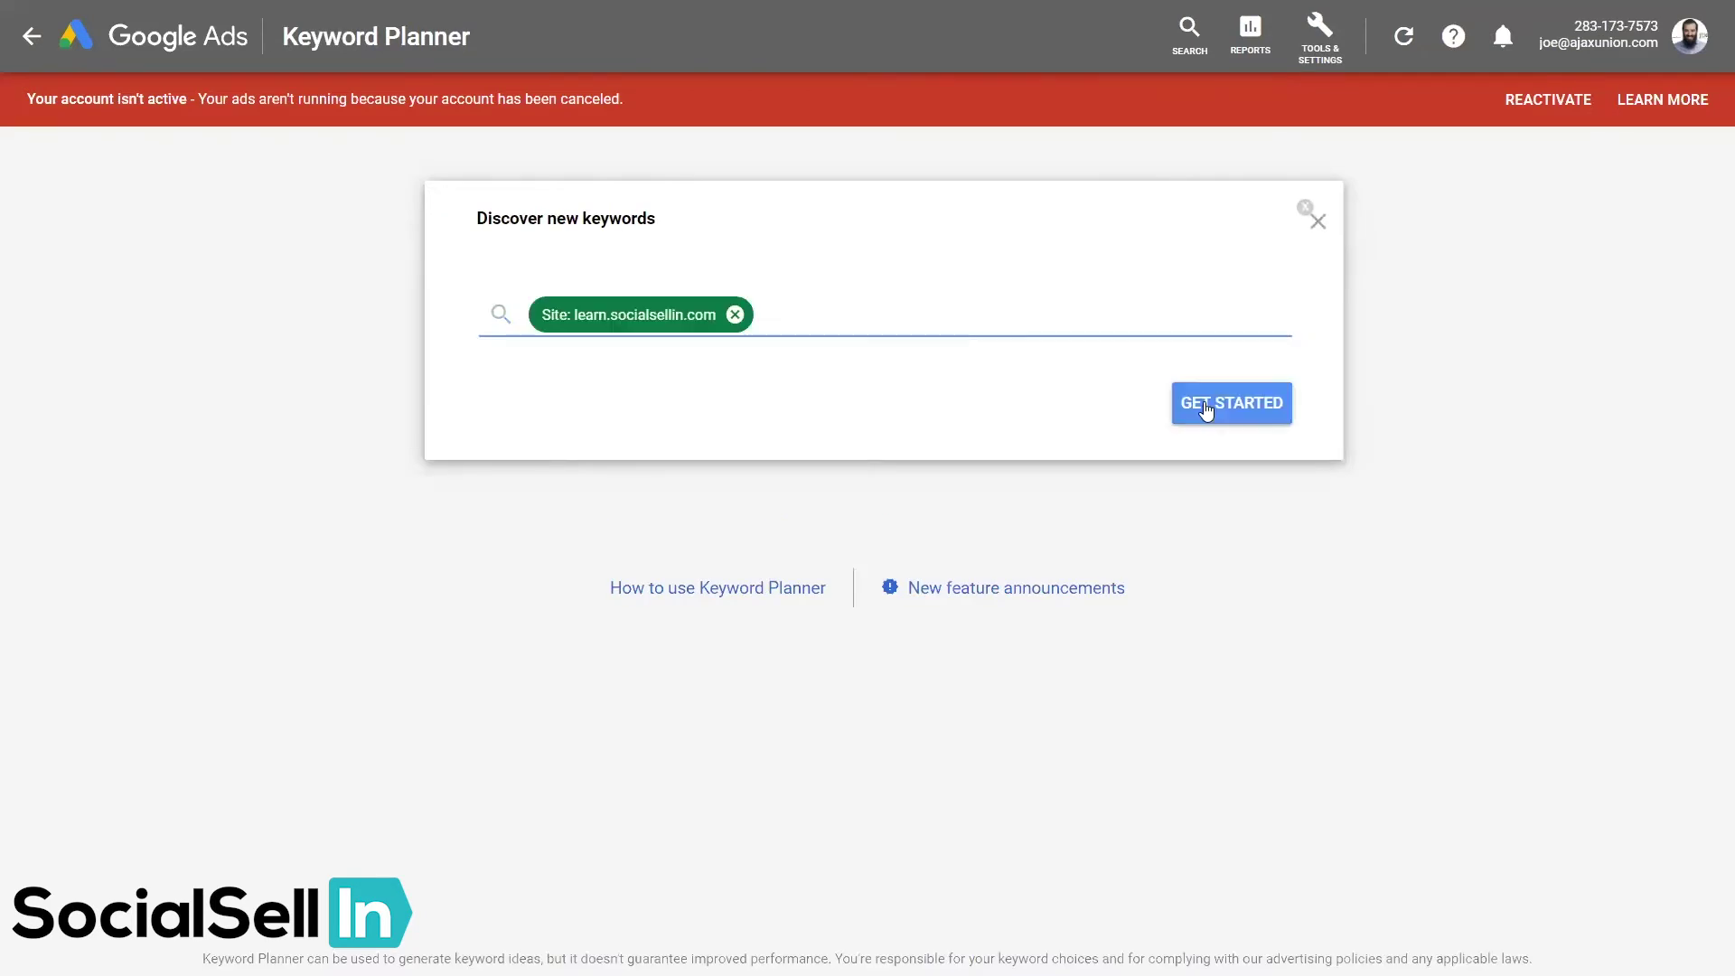
click(1207, 407)
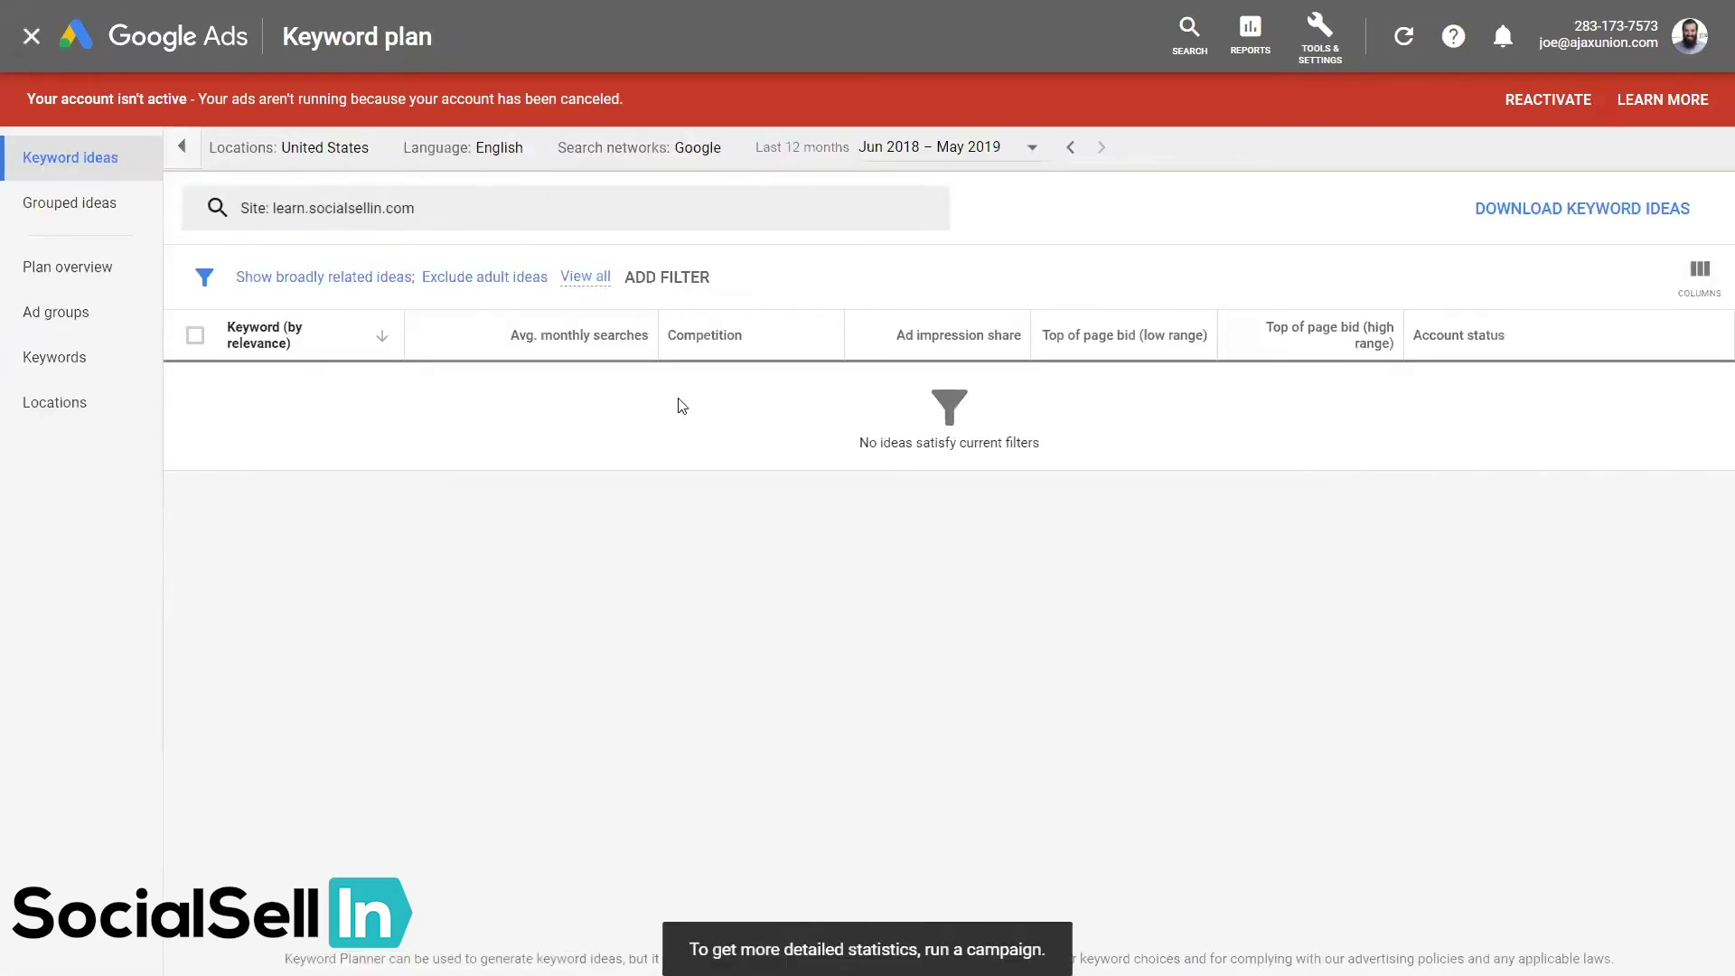
drag(890, 443, 1031, 443)
click(1031, 442)
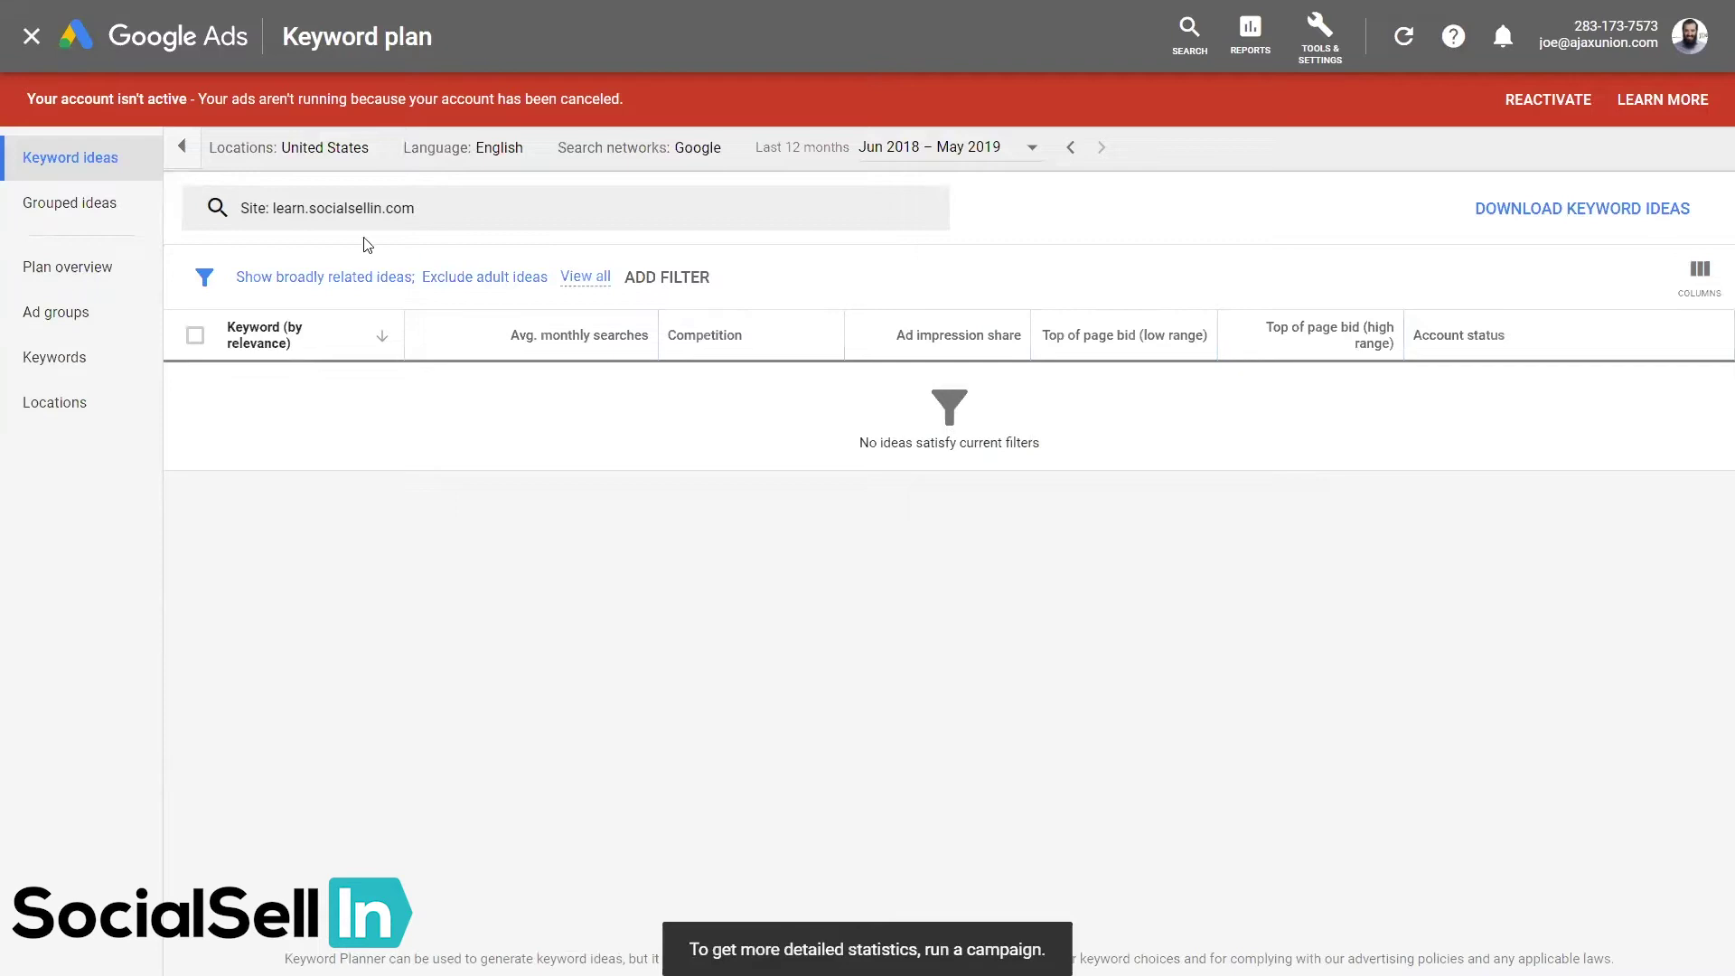
Remove the site from the search and enter 'LinkedIn Training' as the seed keyword instead
click(291, 209)
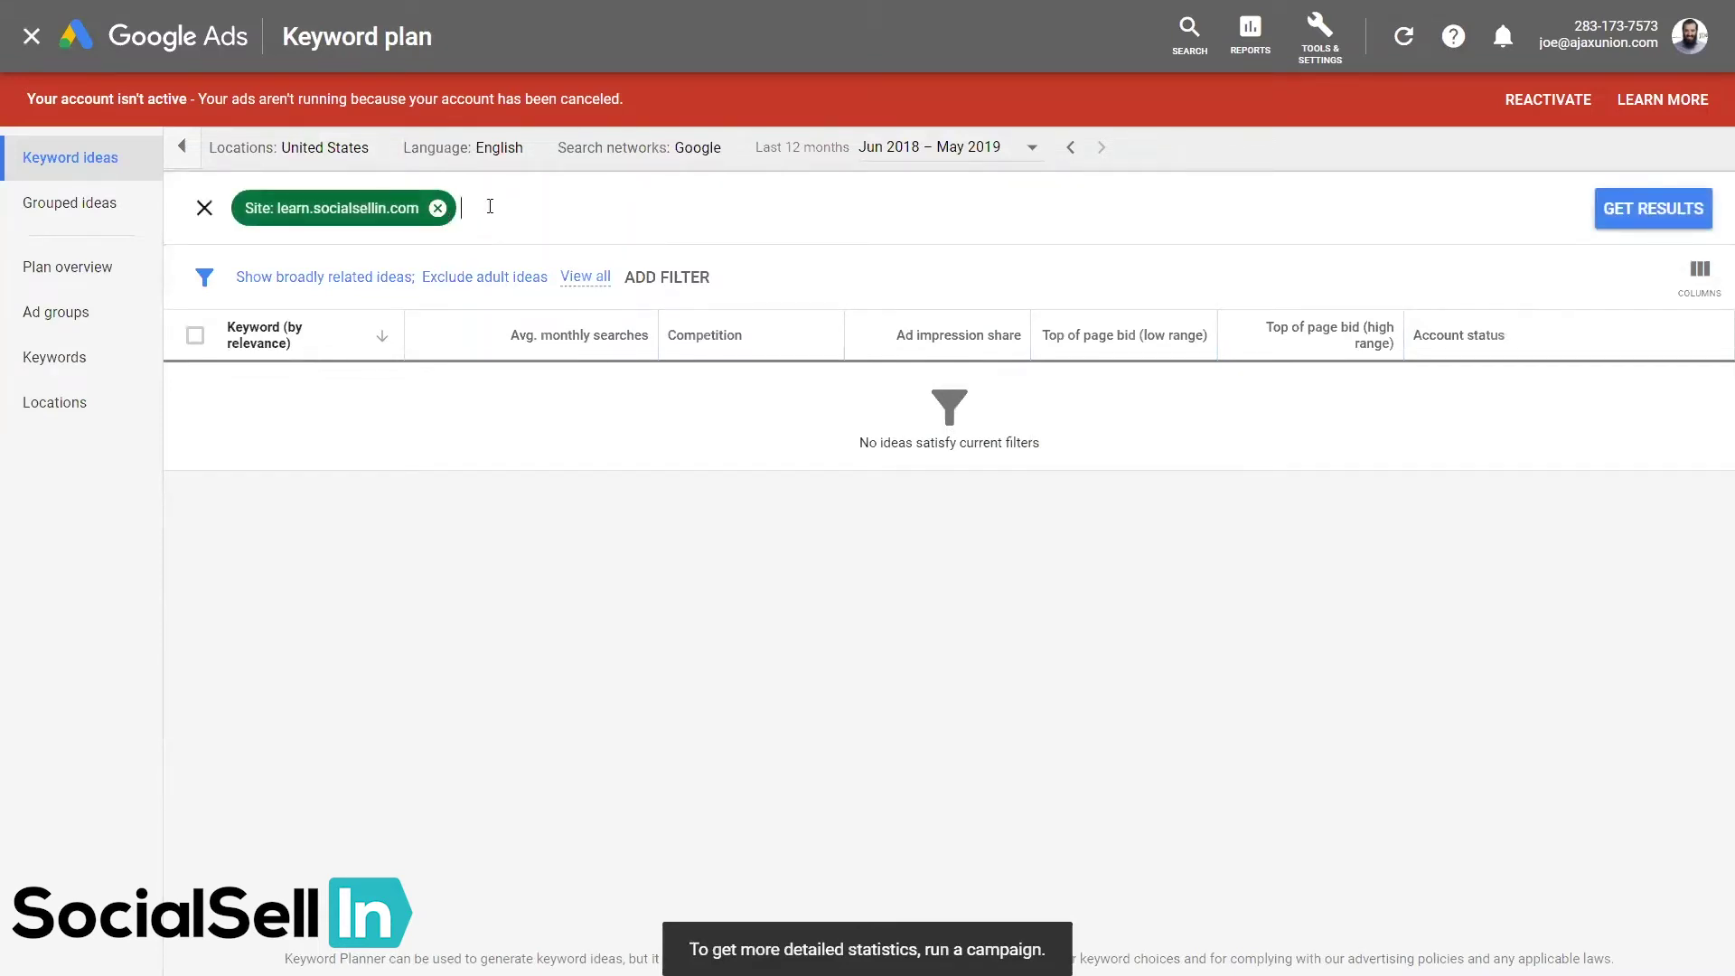
click(437, 208)
text(lear)
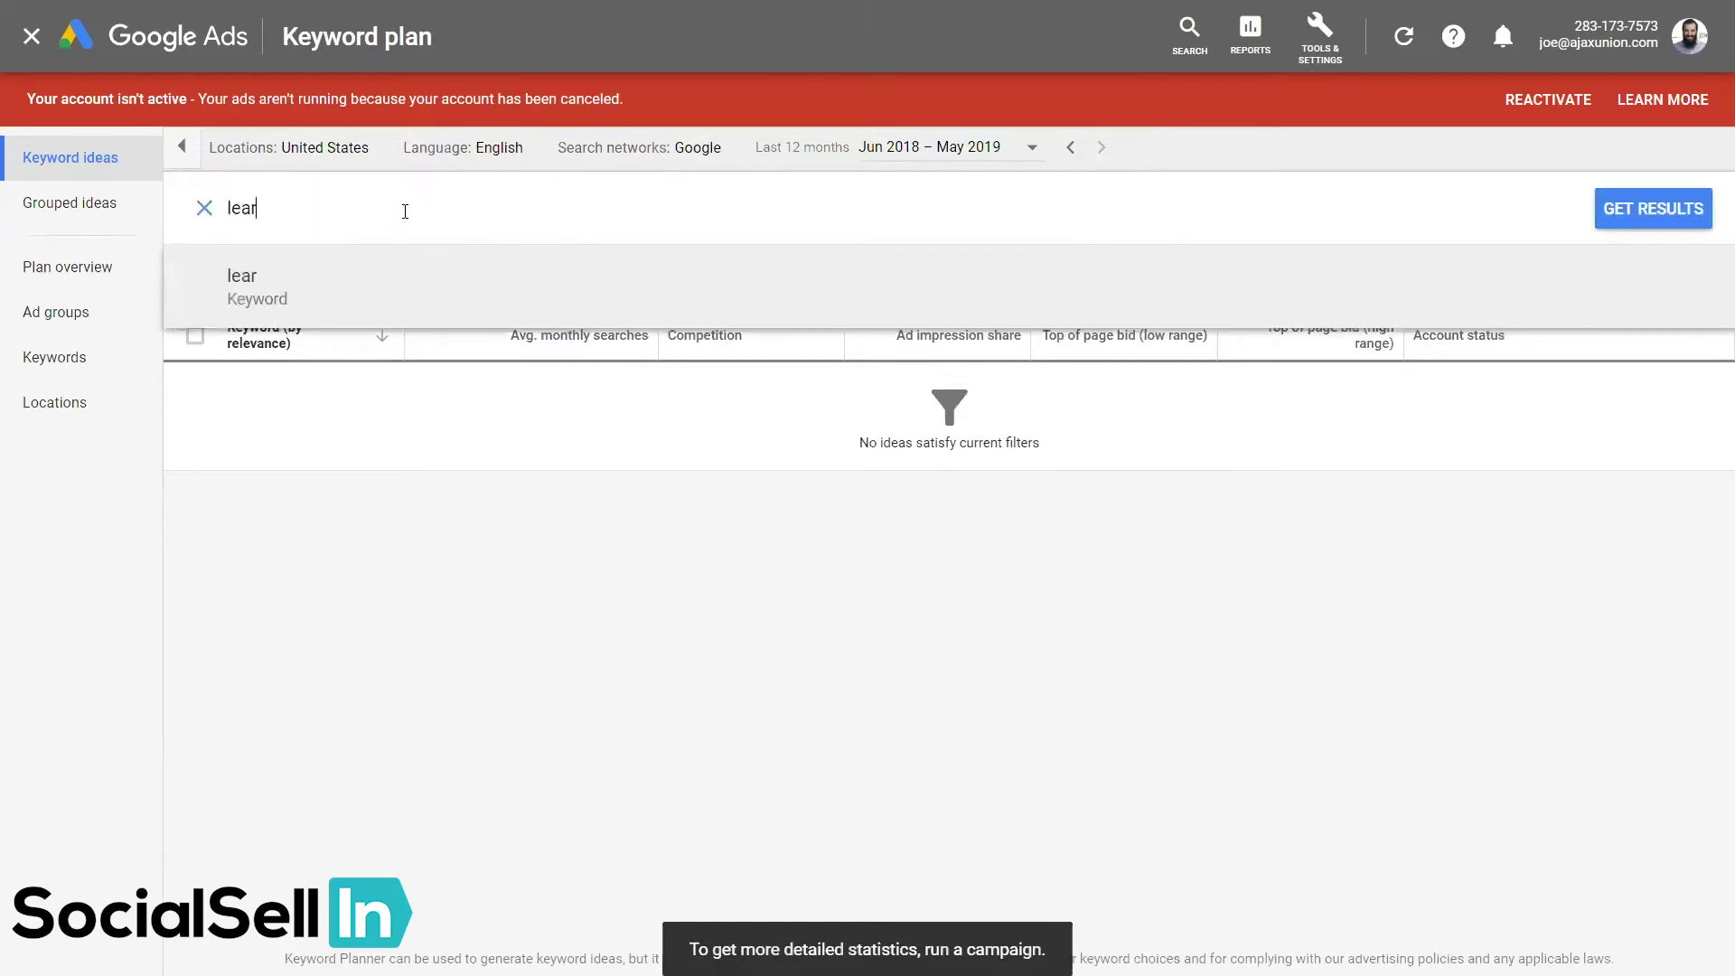
text(n.social)
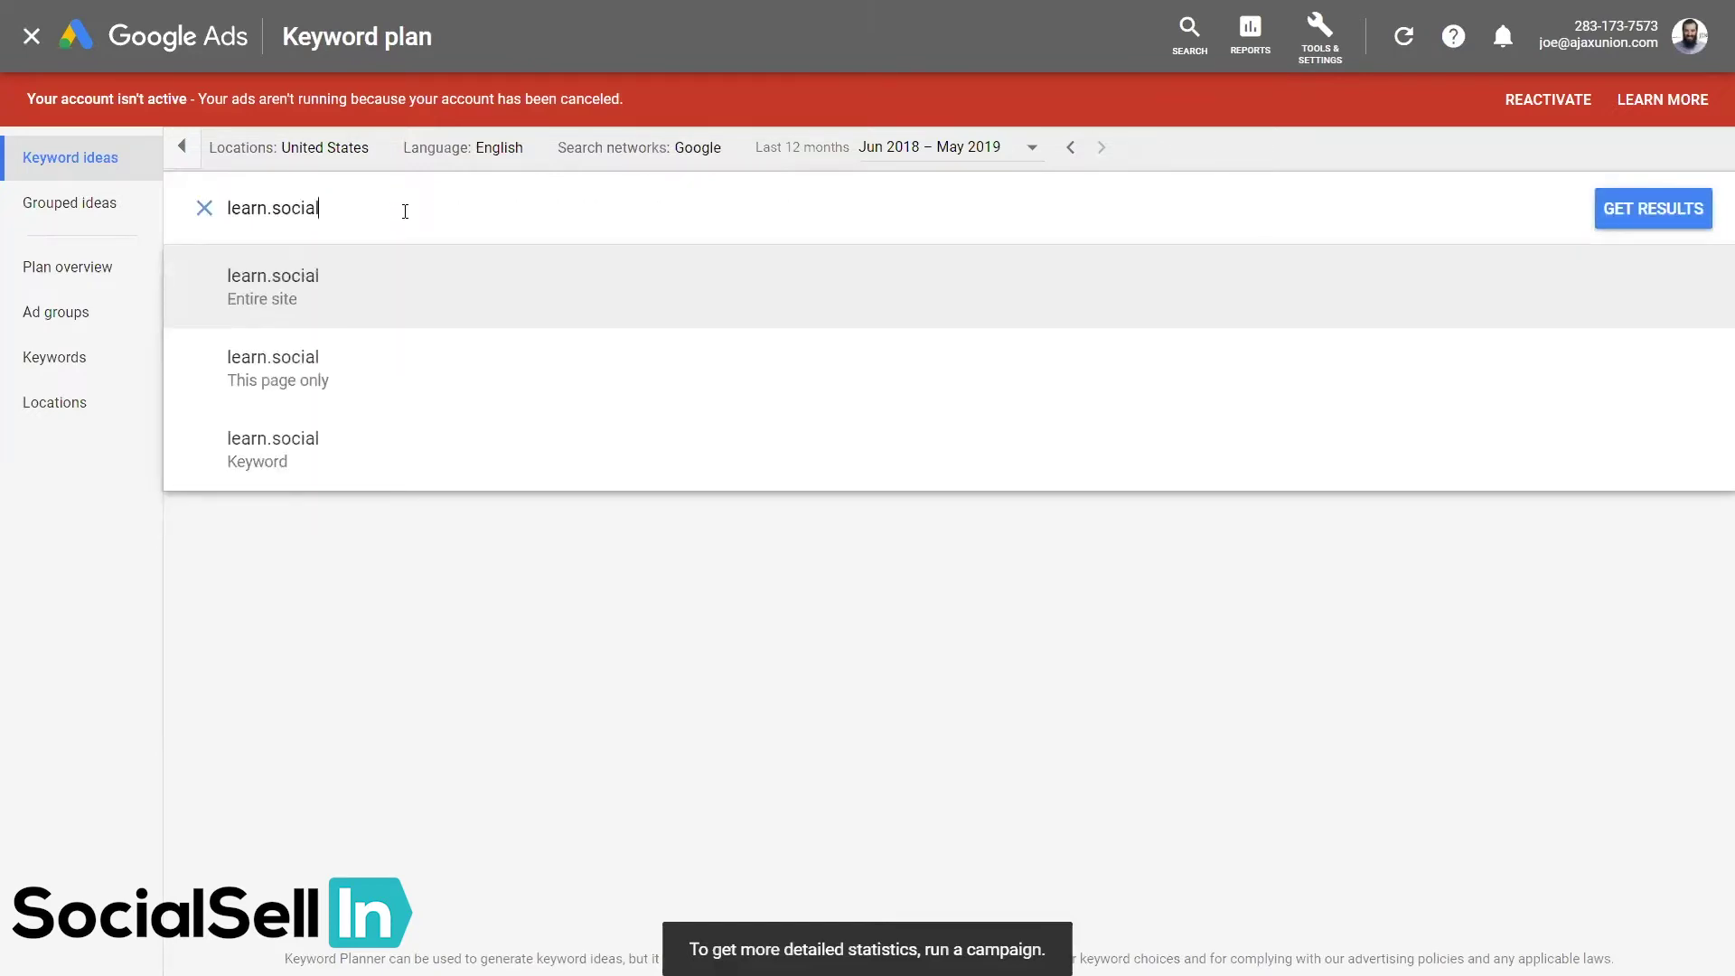
text(sellin.com/blog)
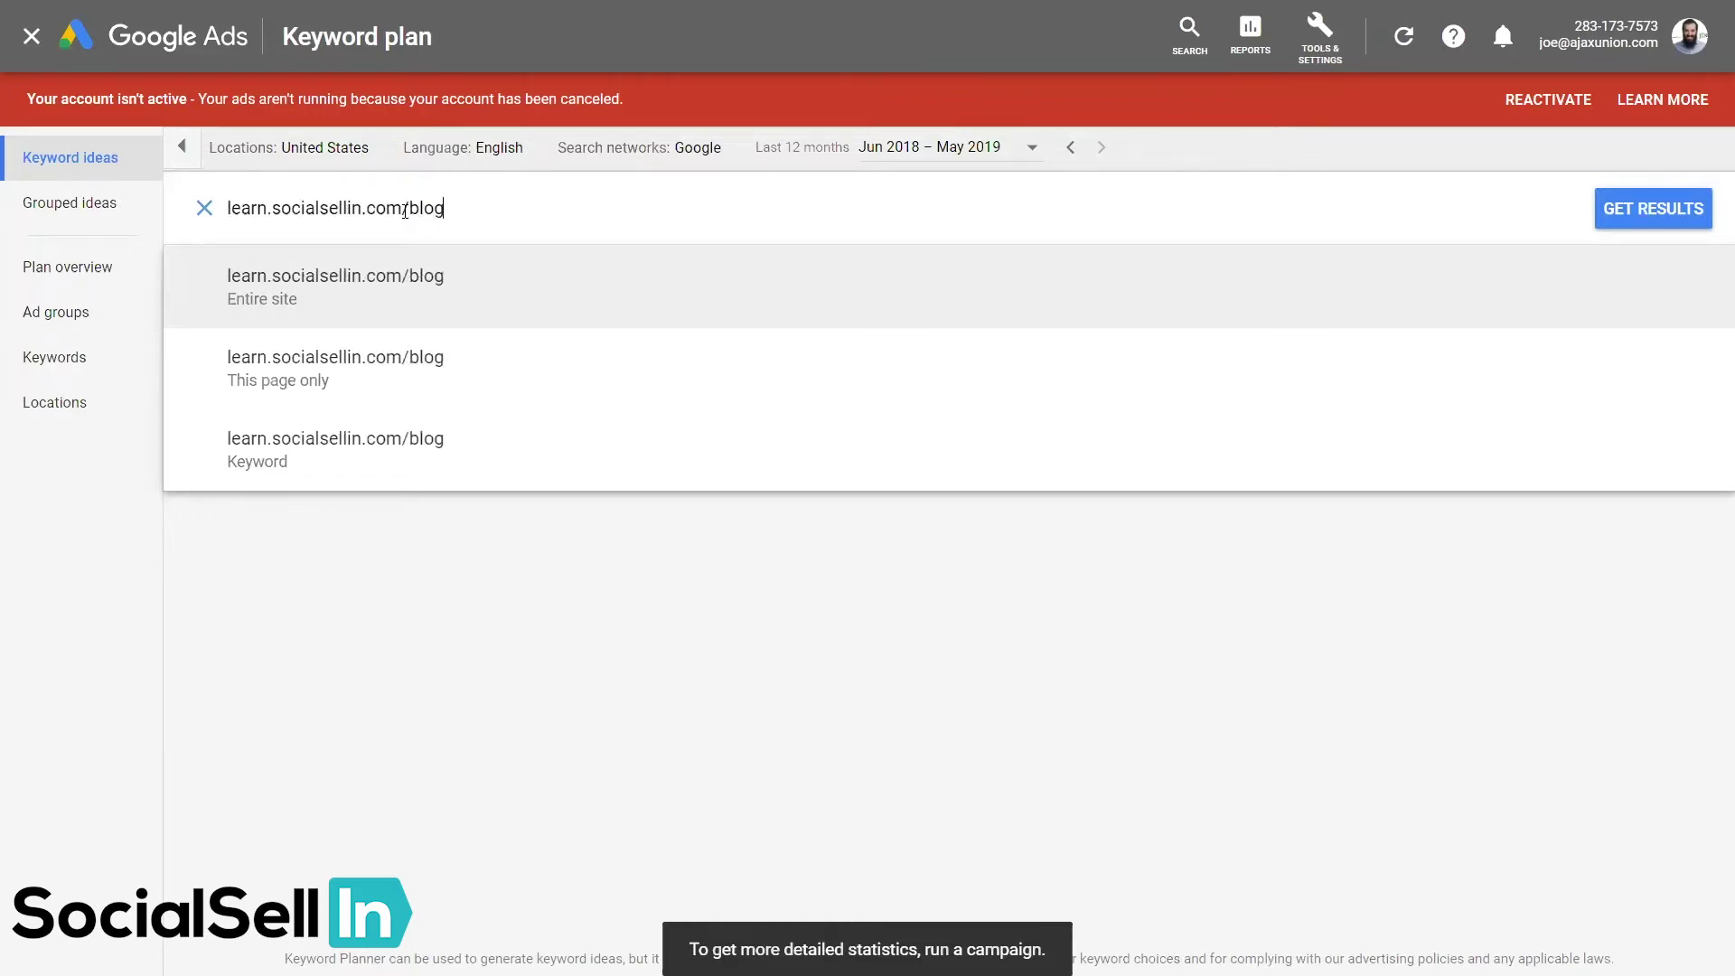
key(ctrl+a)
key(BackSpace)
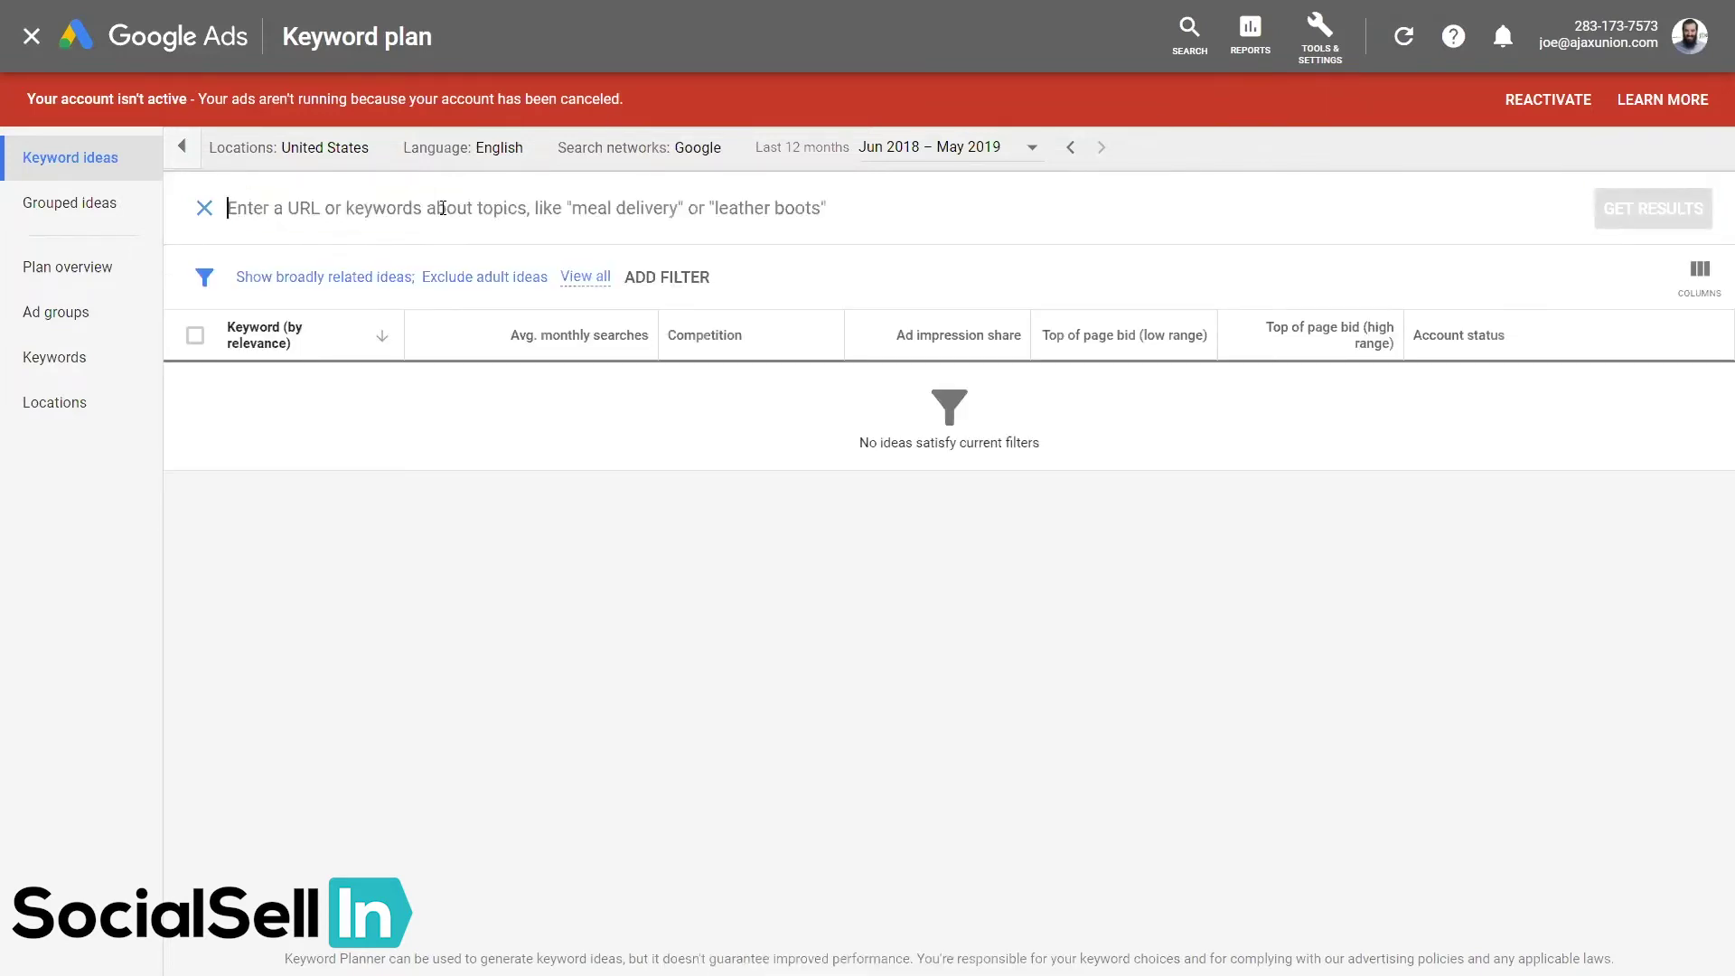
text(LinkedIn)
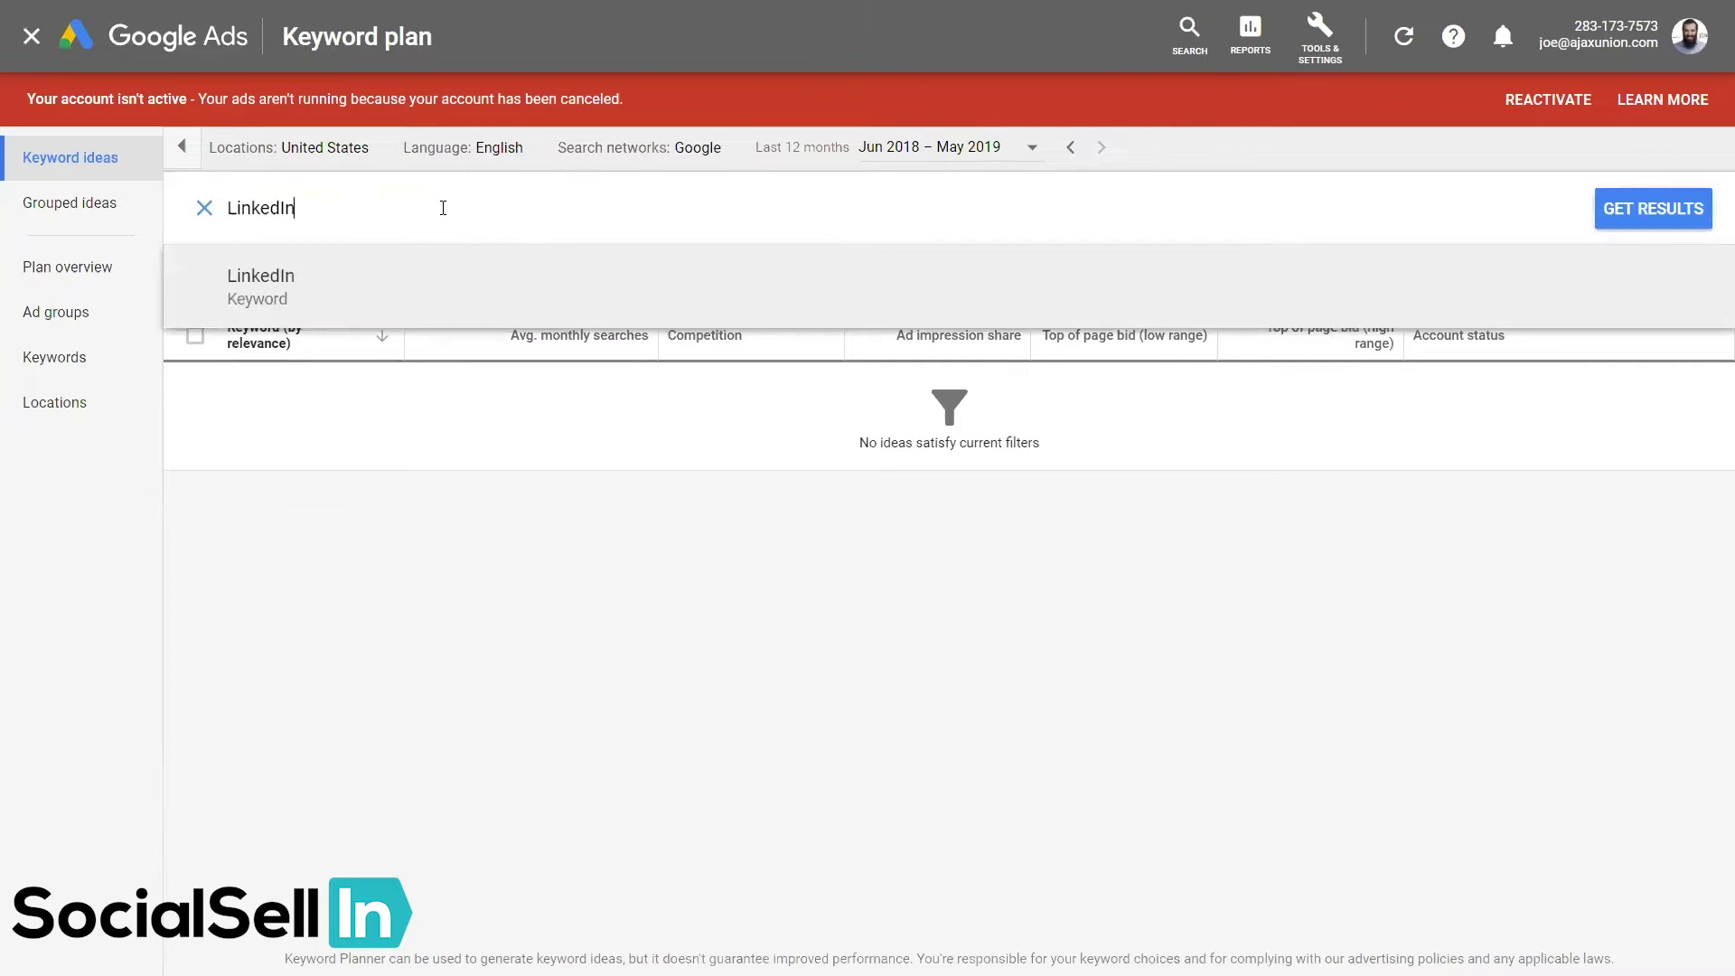
text( Training)
key(Return)
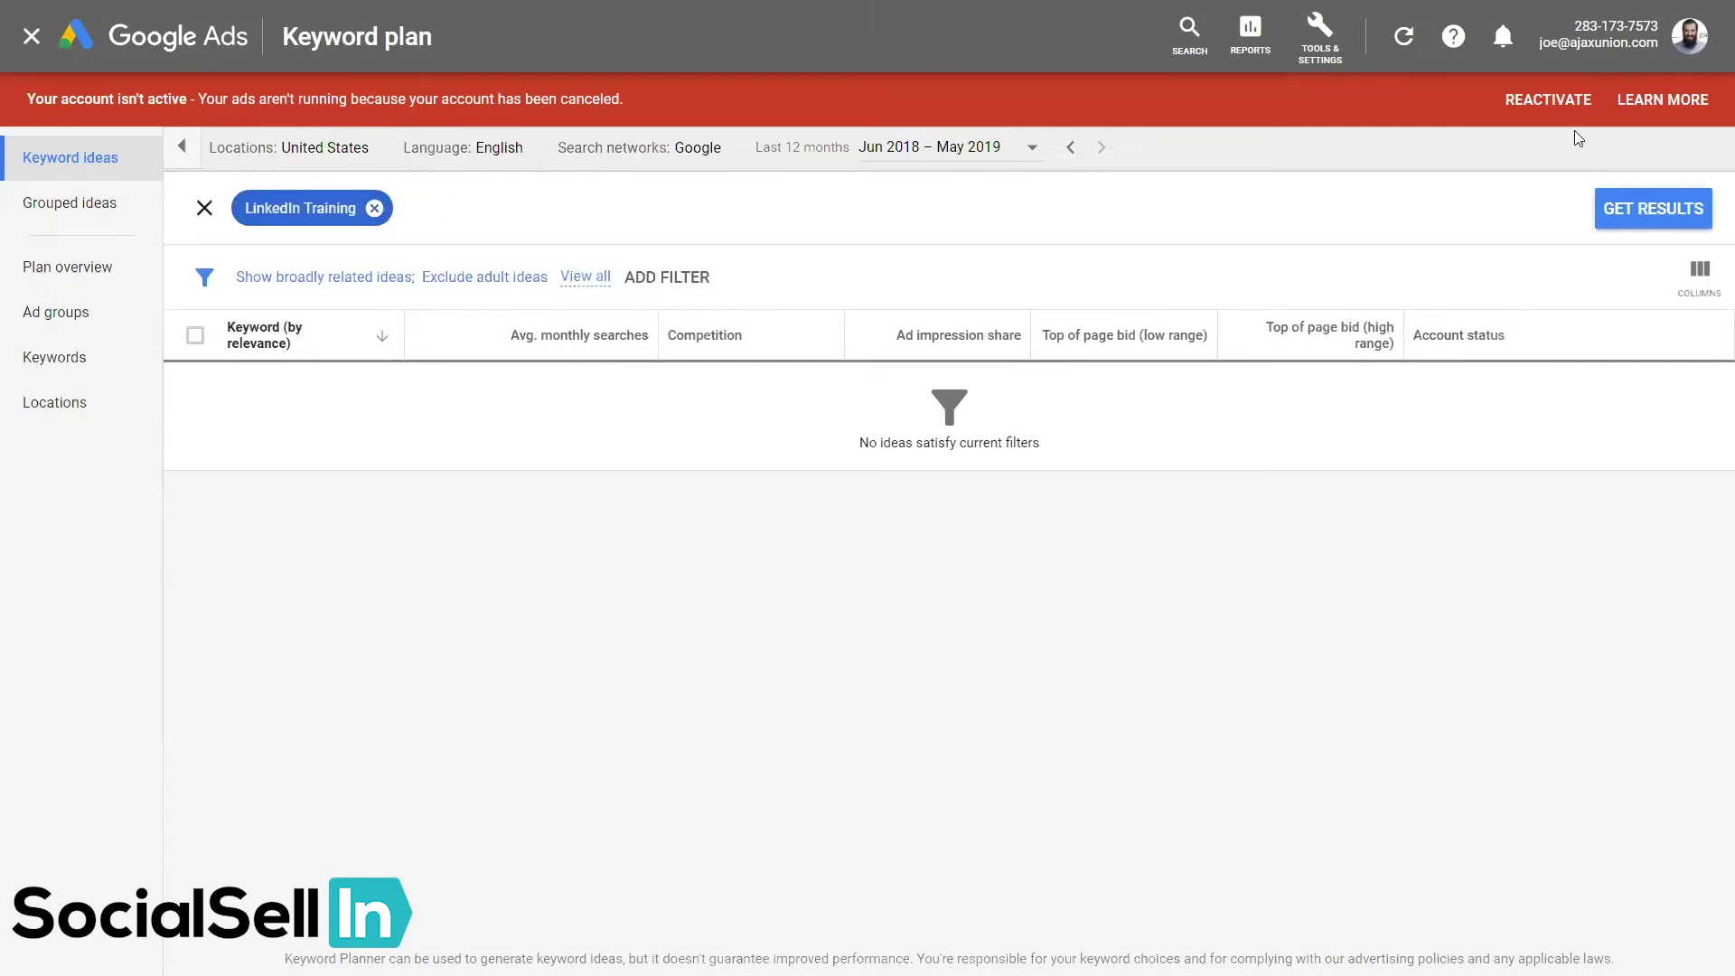
Get the keyword ideas for LinkedIn Training and dismiss the add-keywords tip
click(1643, 221)
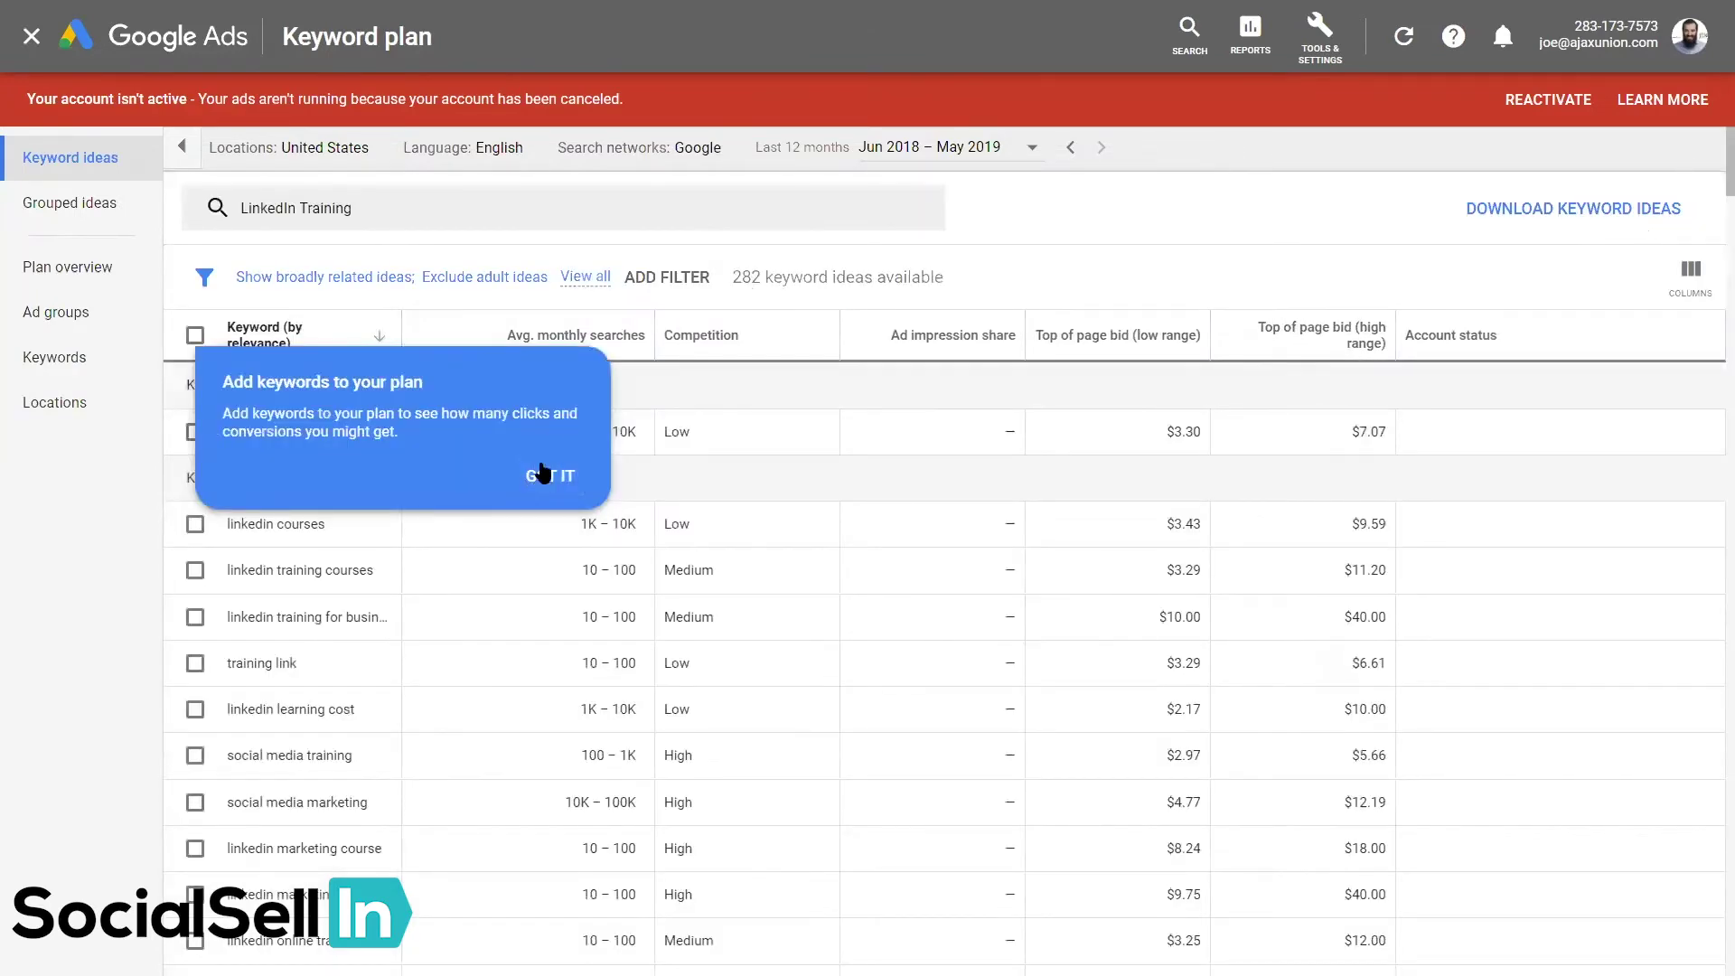
click(541, 475)
scroll(401, 480, down, 2)
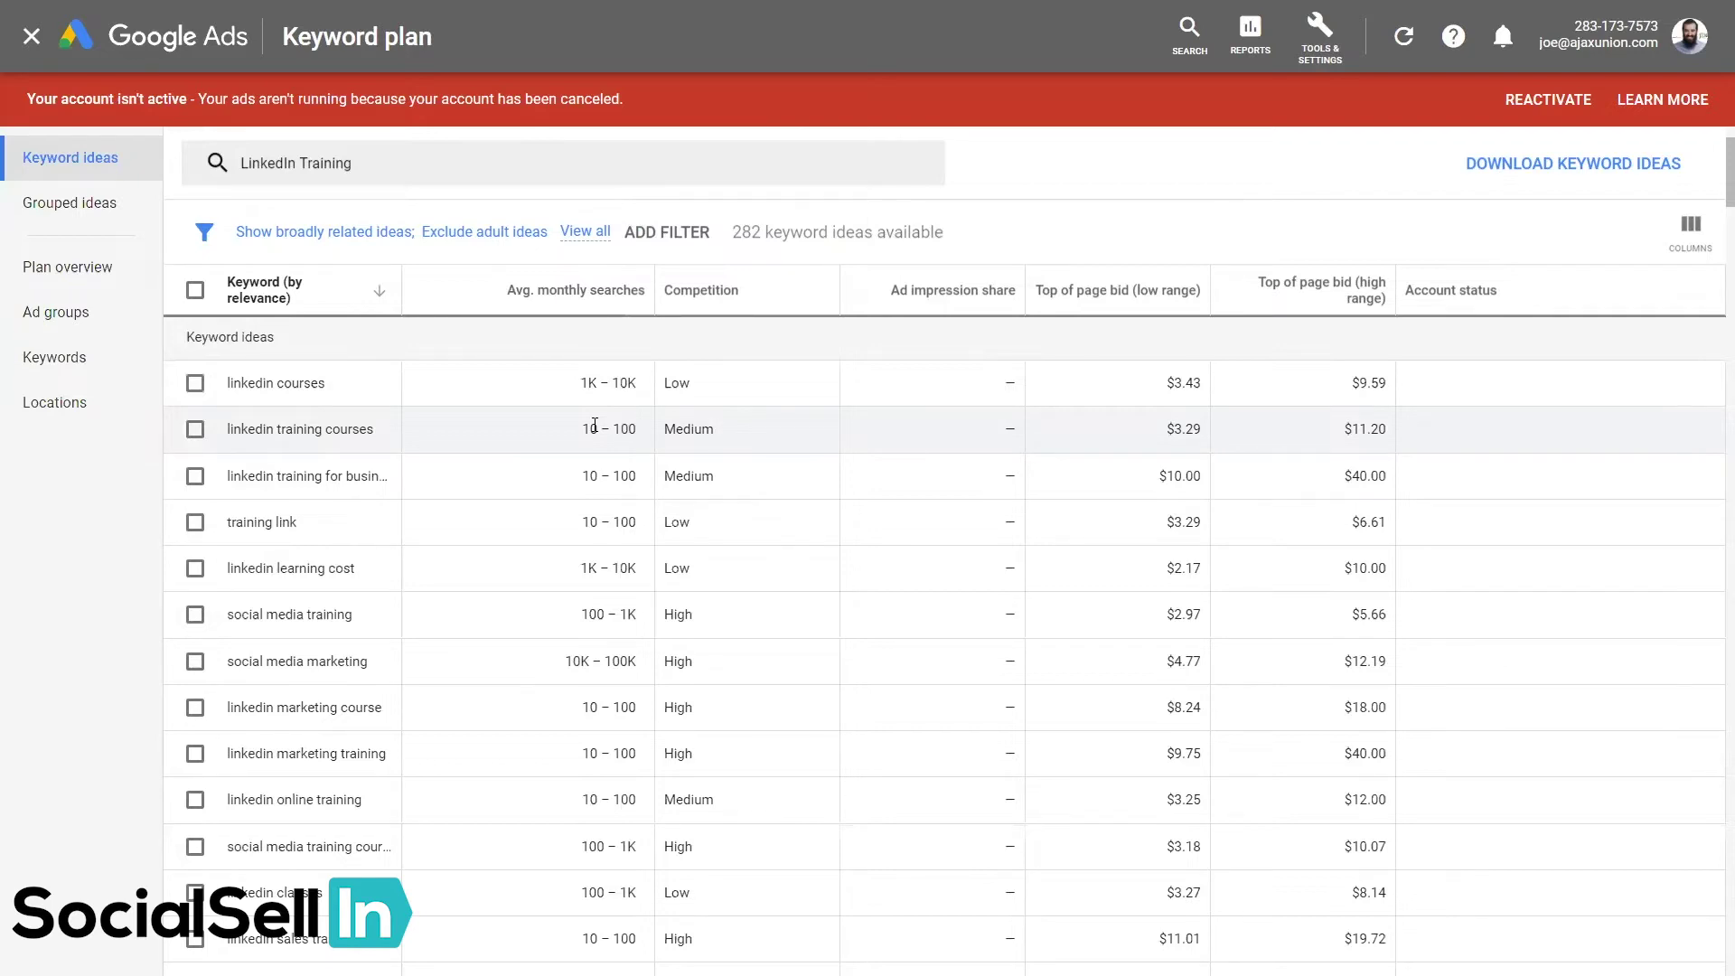
Widen the Keyword column to show full names and browse the 282 ideas
drag(405, 288, 472, 298)
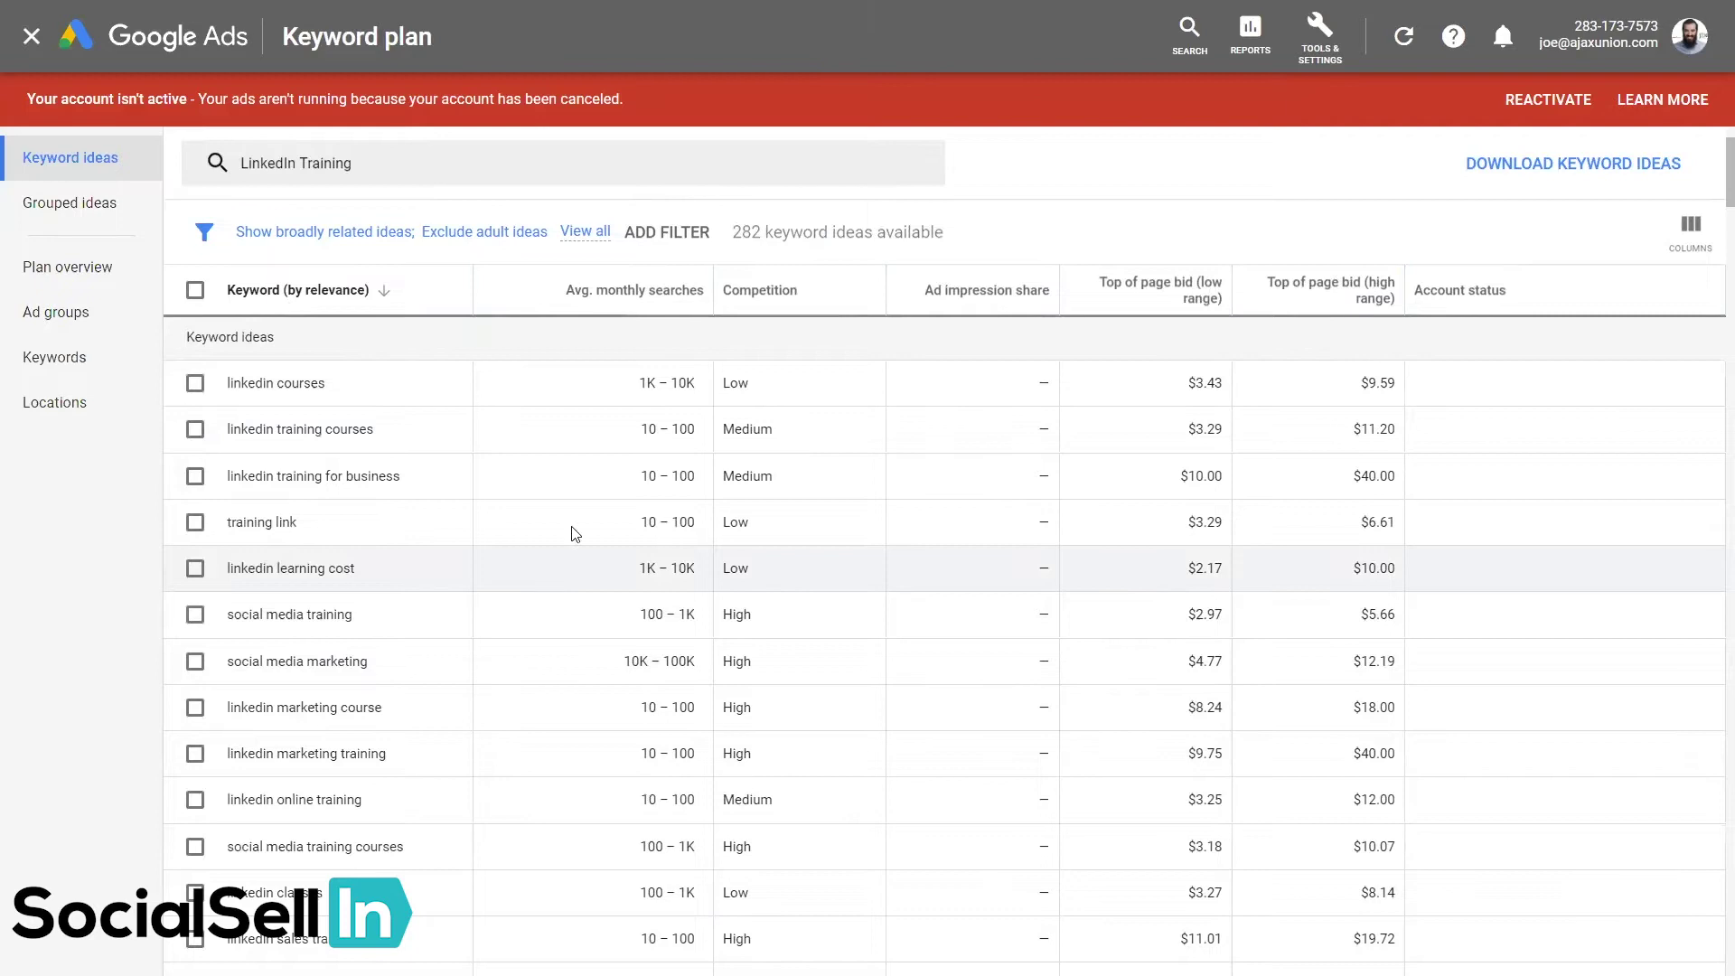
scroll(387, 564, down, 5)
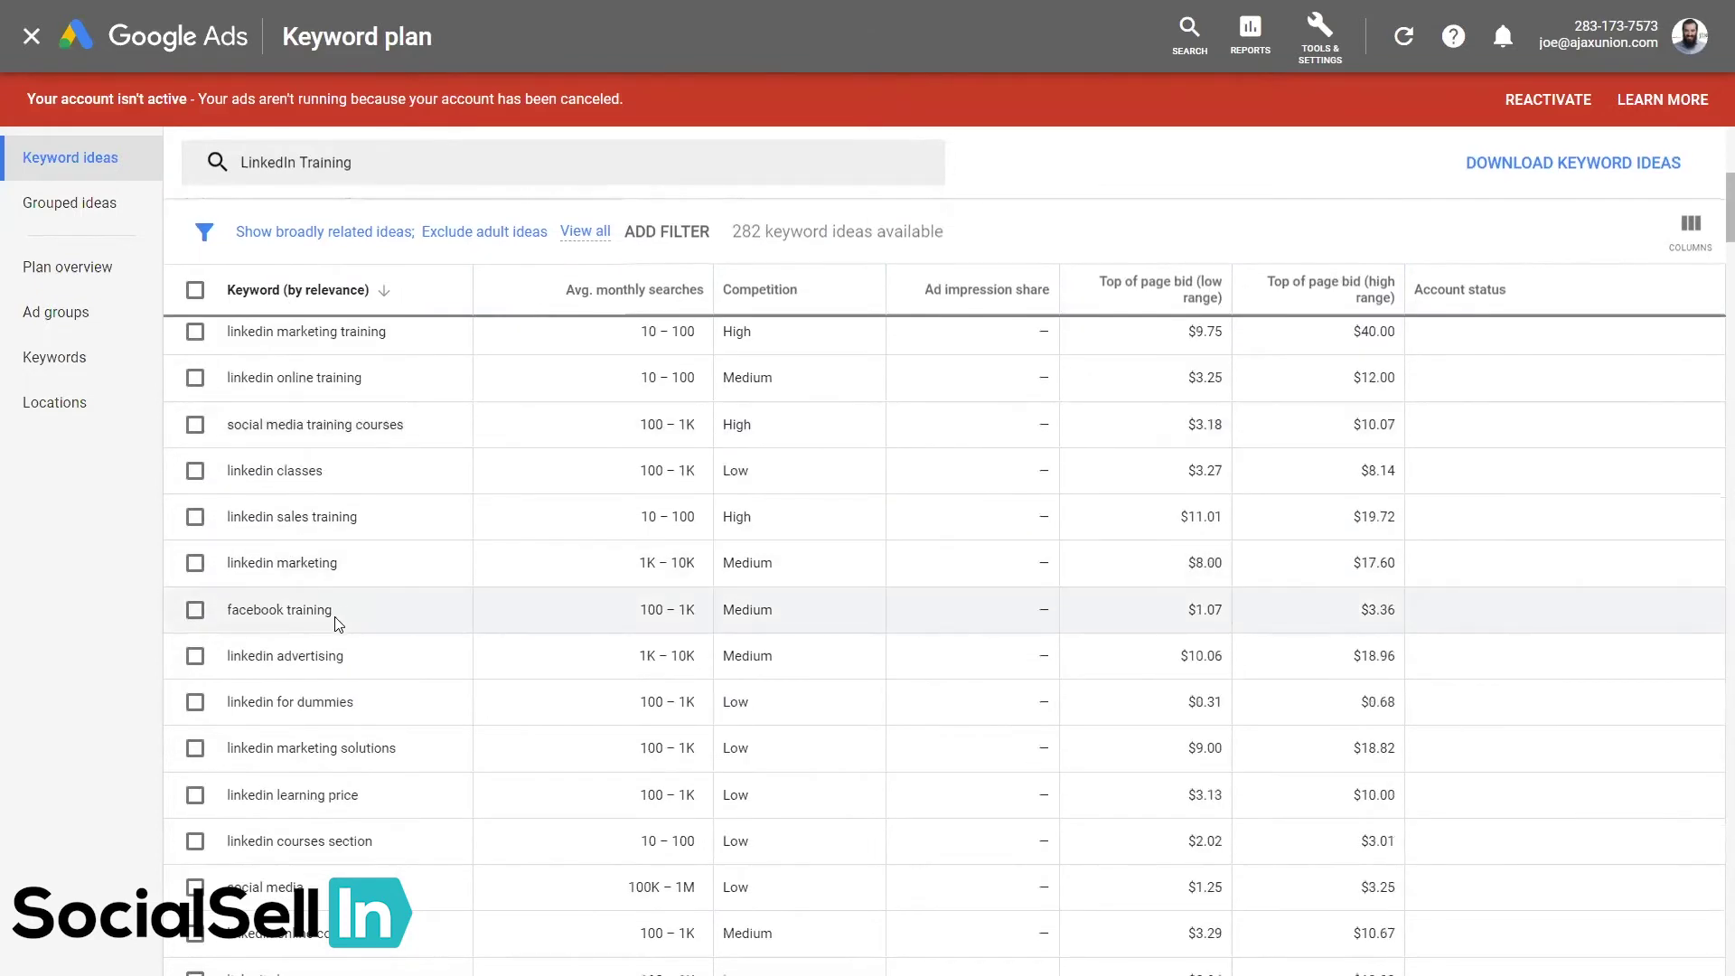
scroll(653, 598, up, 2)
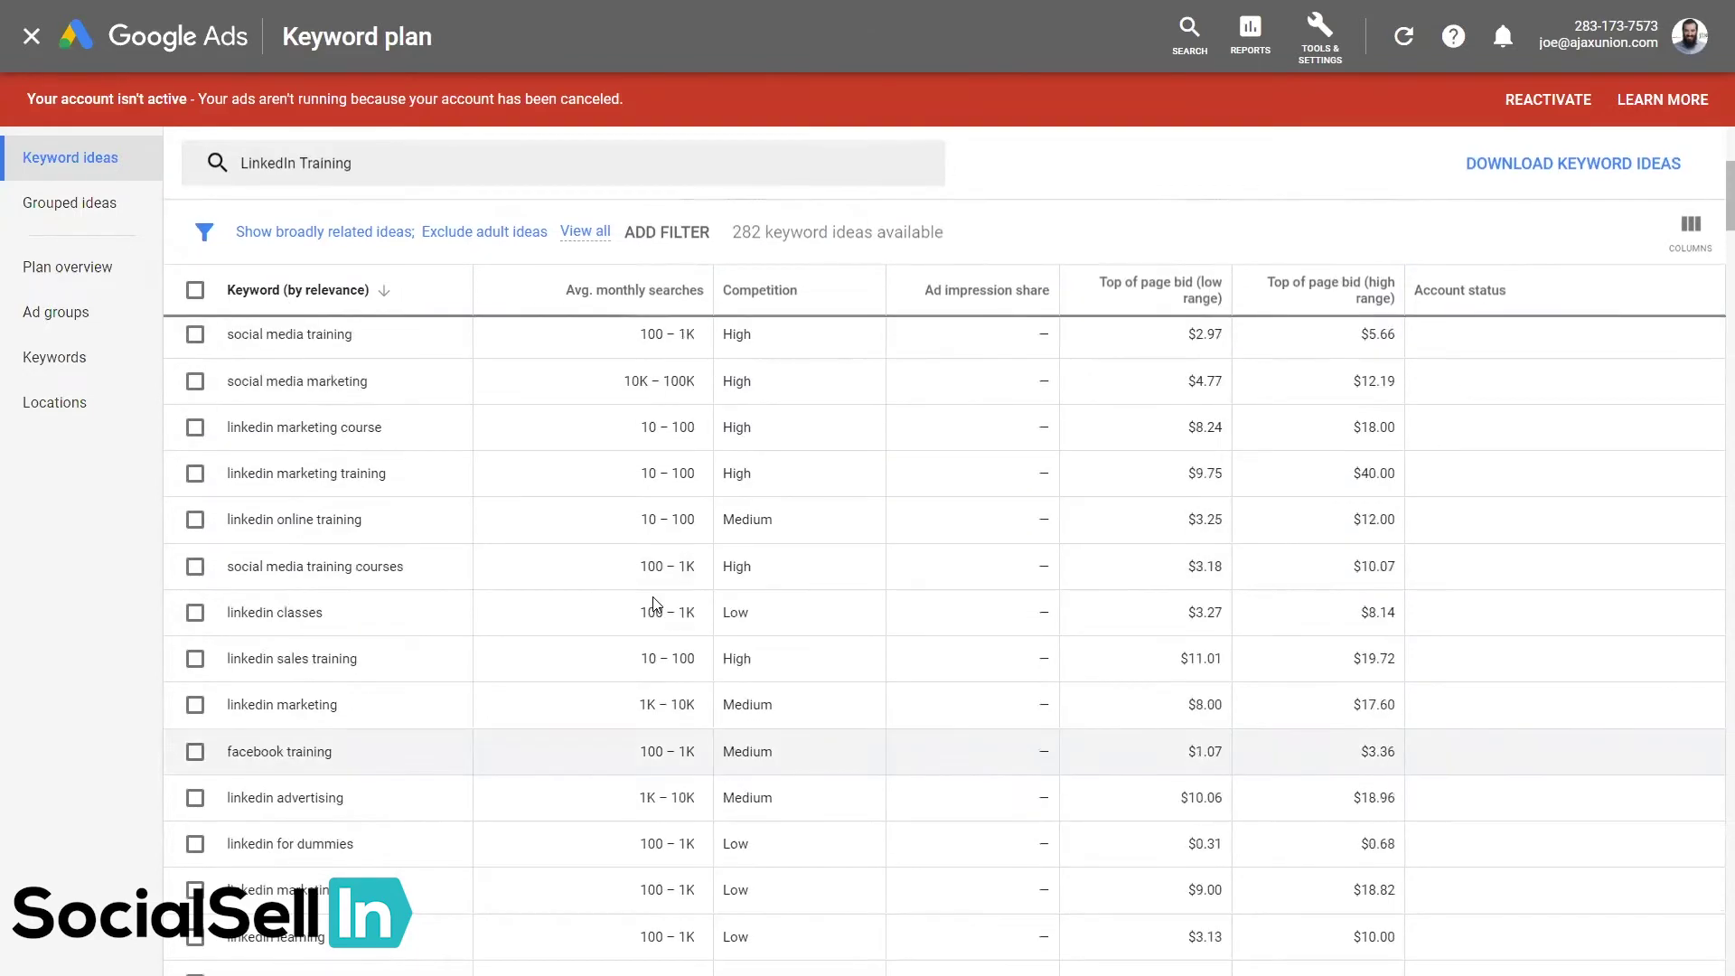
scroll(655, 603, up, 5)
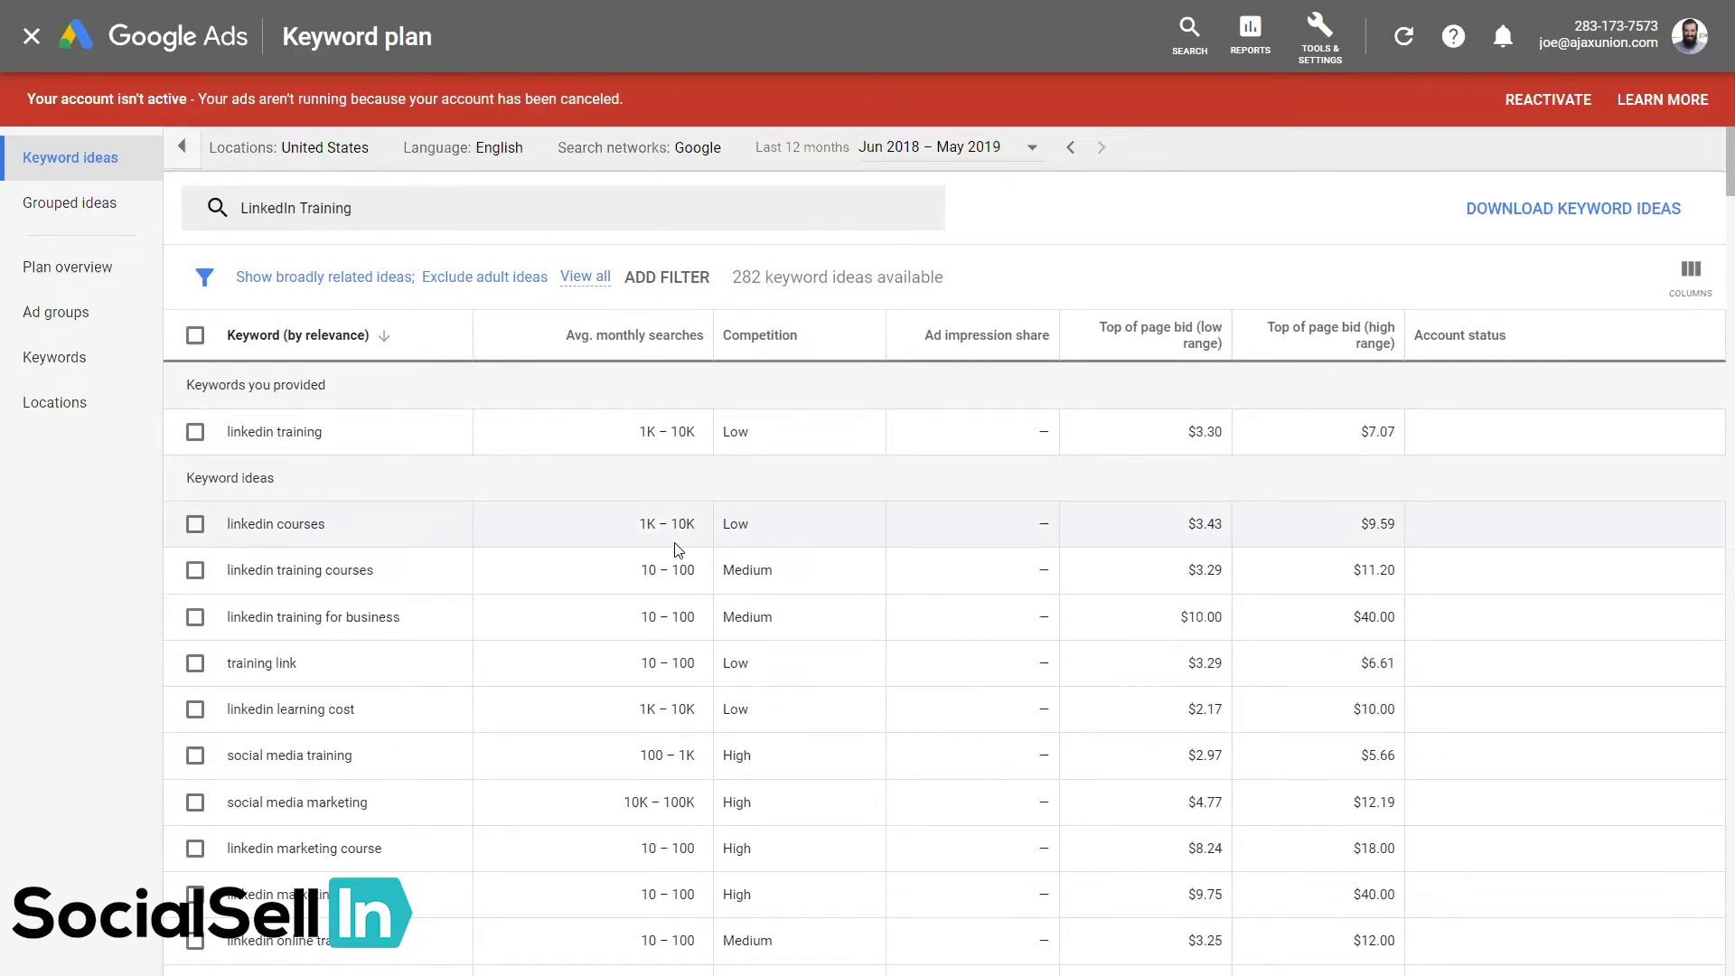
scroll(637, 667, down, 2)
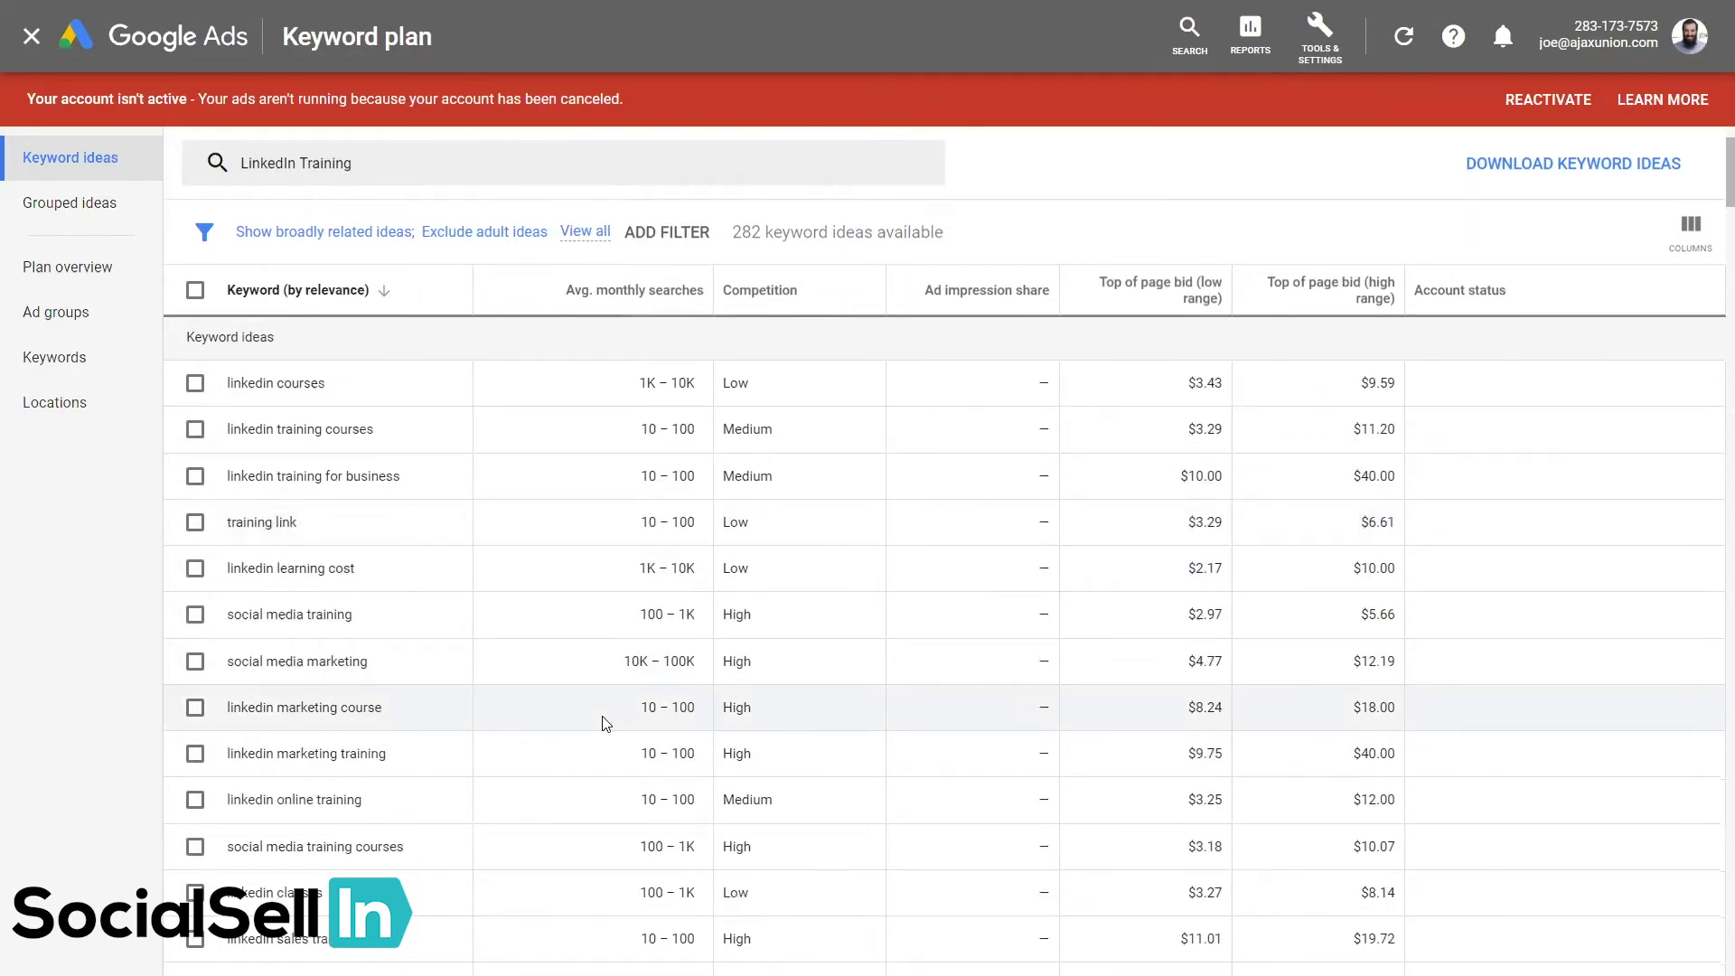
scroll(605, 723, down, 2)
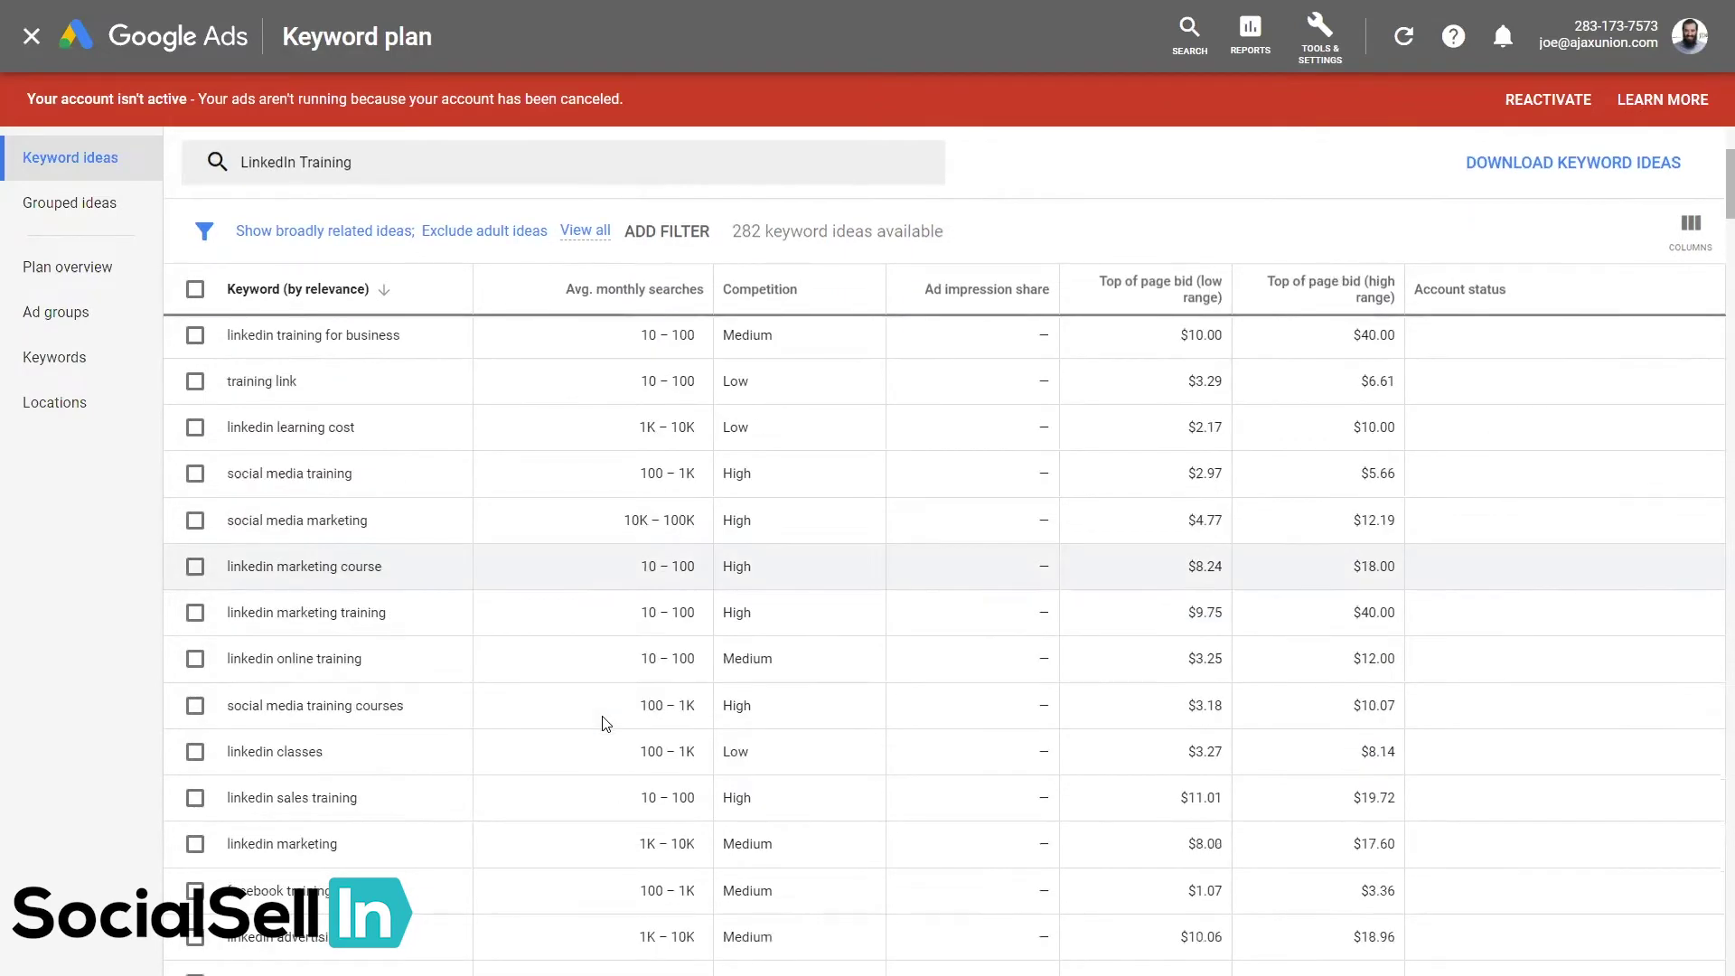
scroll(649, 566, up, 4)
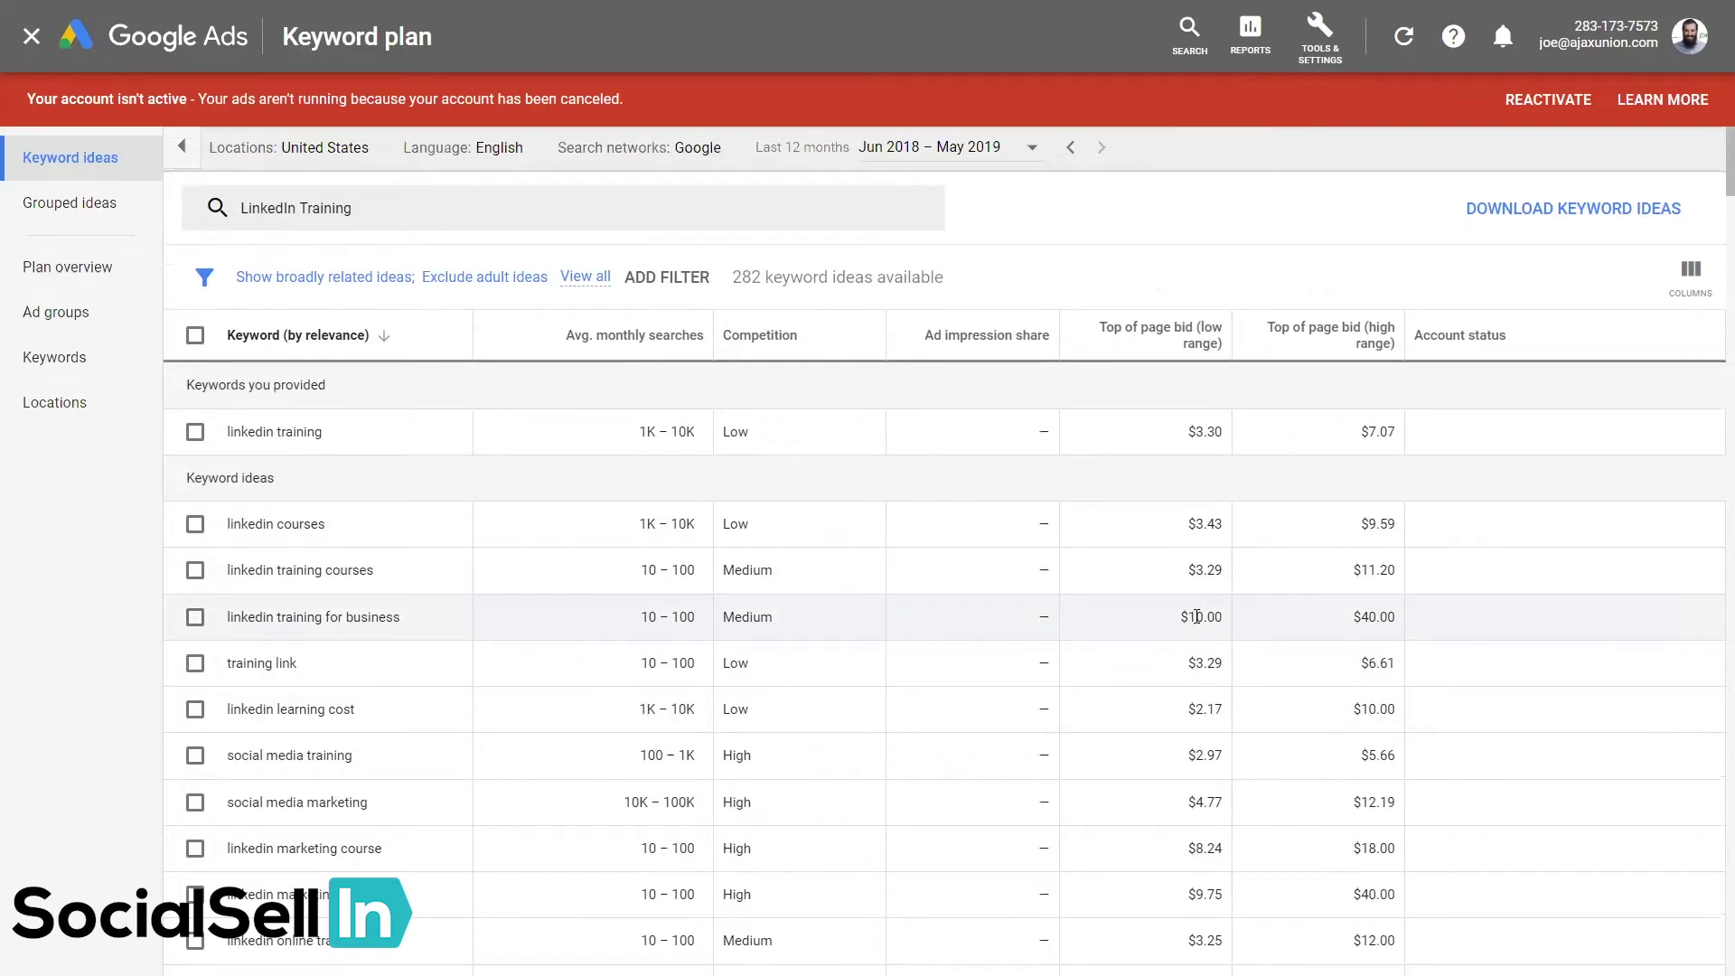
drag(1198, 617, 1226, 617)
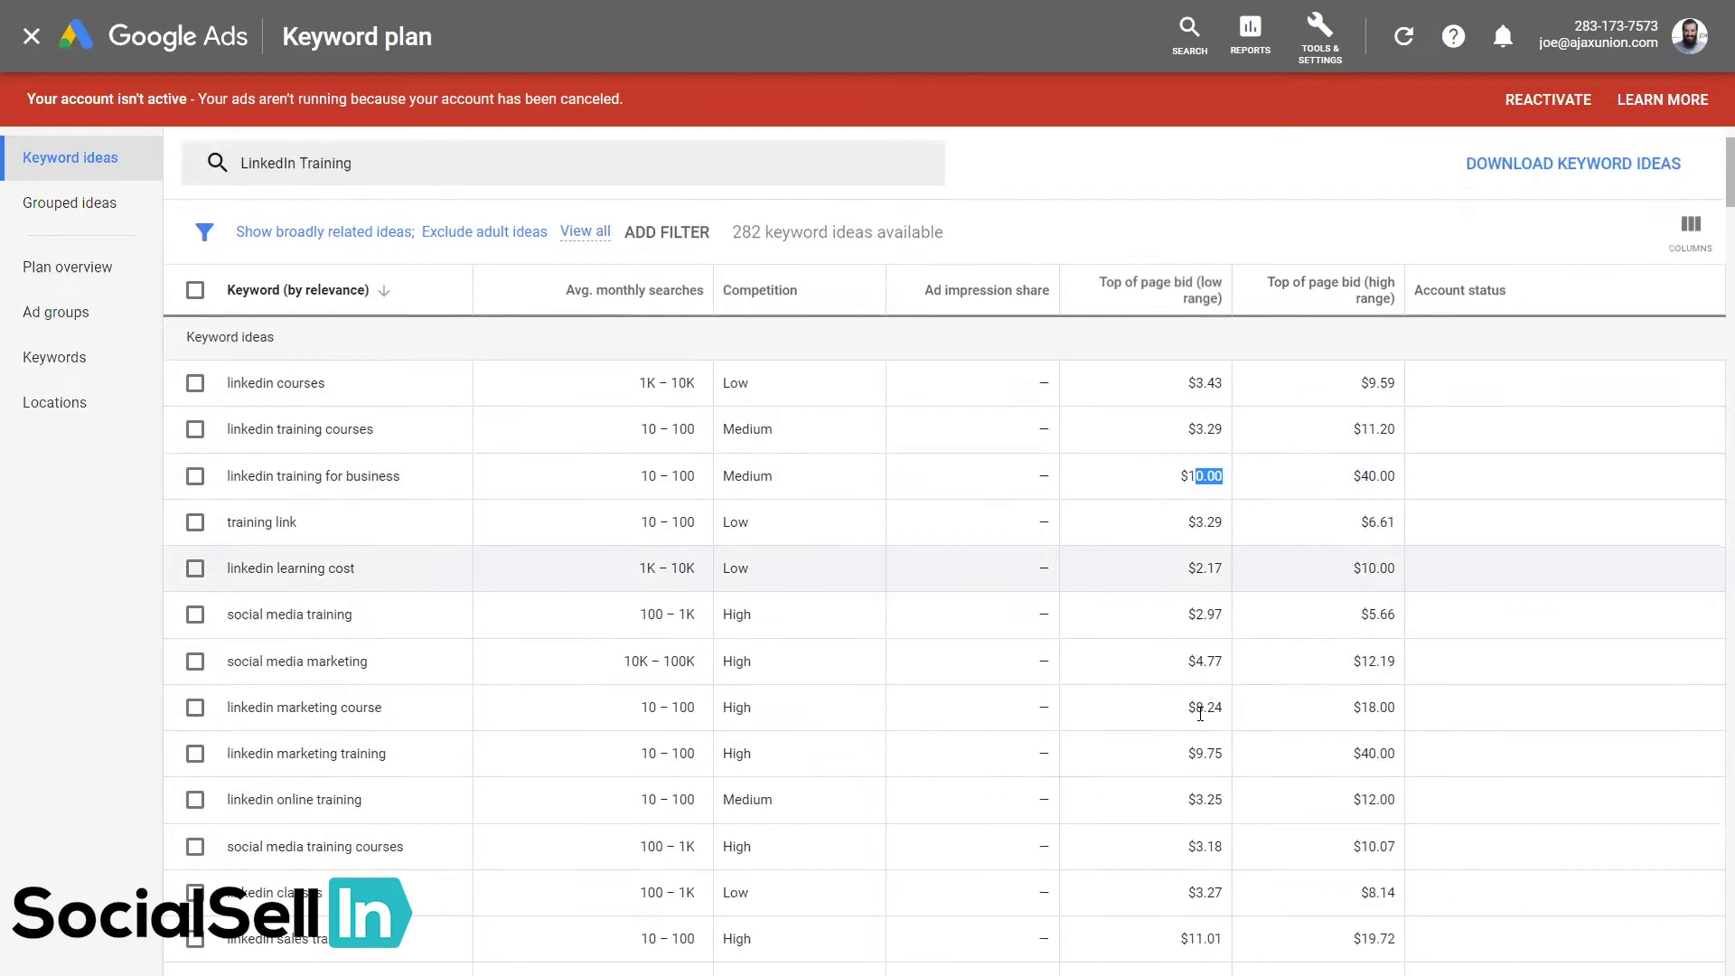
scroll(1200, 714, up, 2)
drag(1355, 616, 1395, 614)
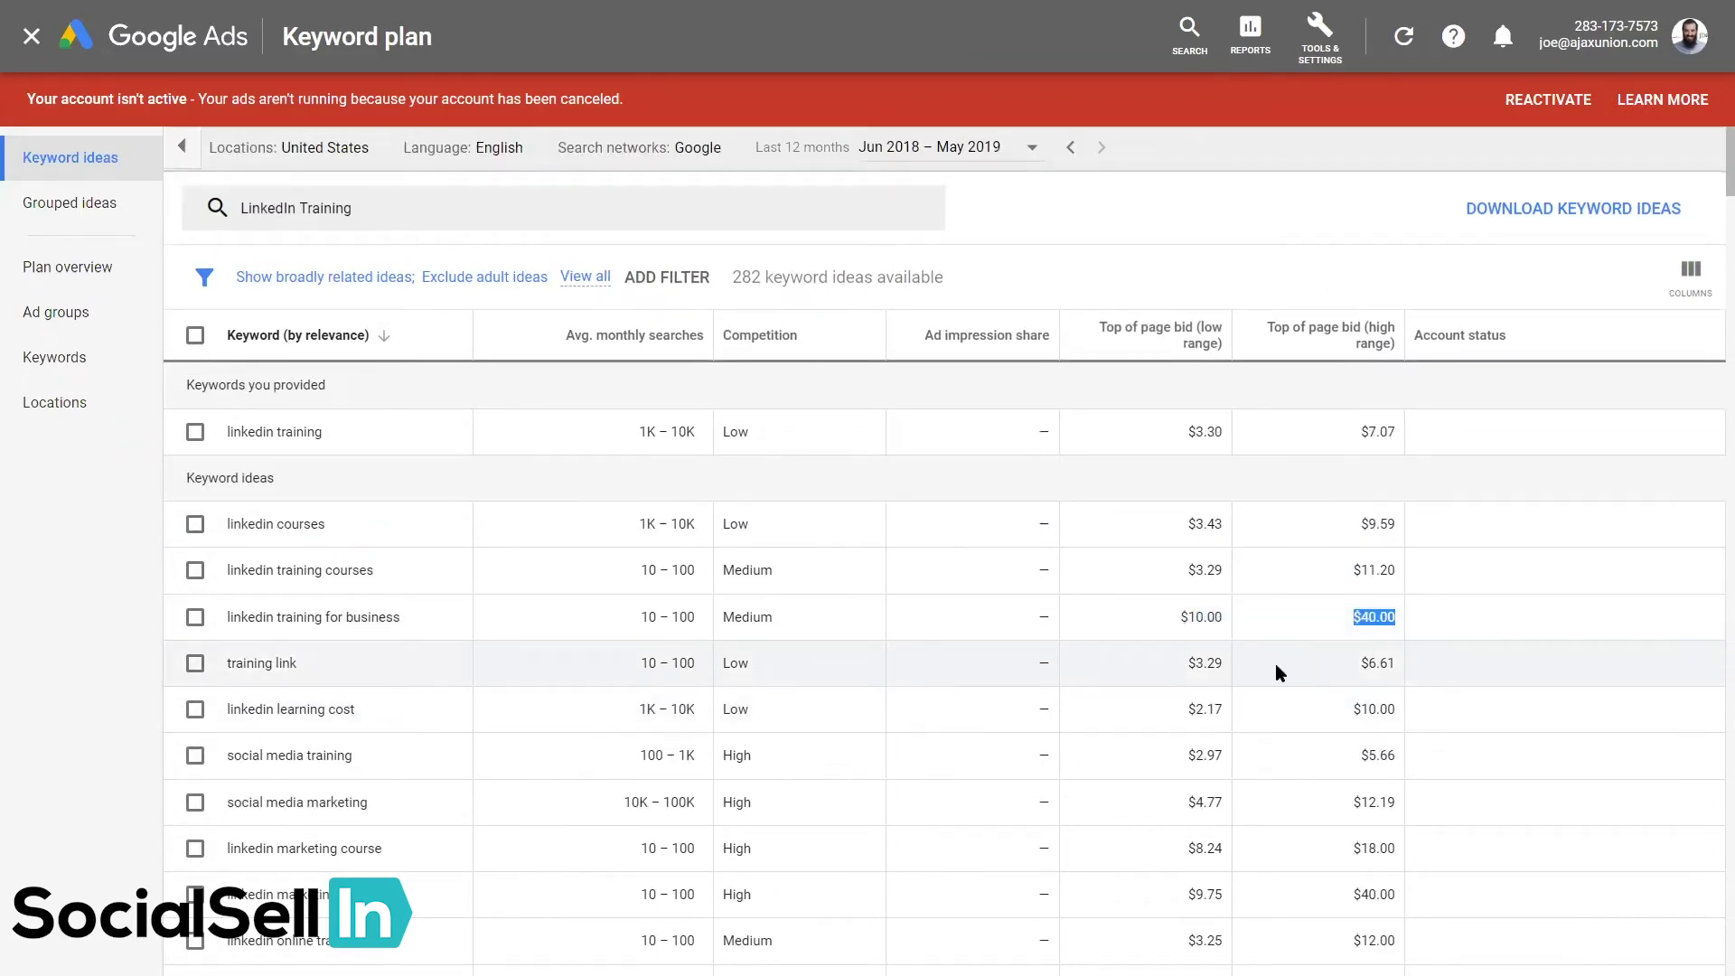
scroll(1276, 664, down, 2)
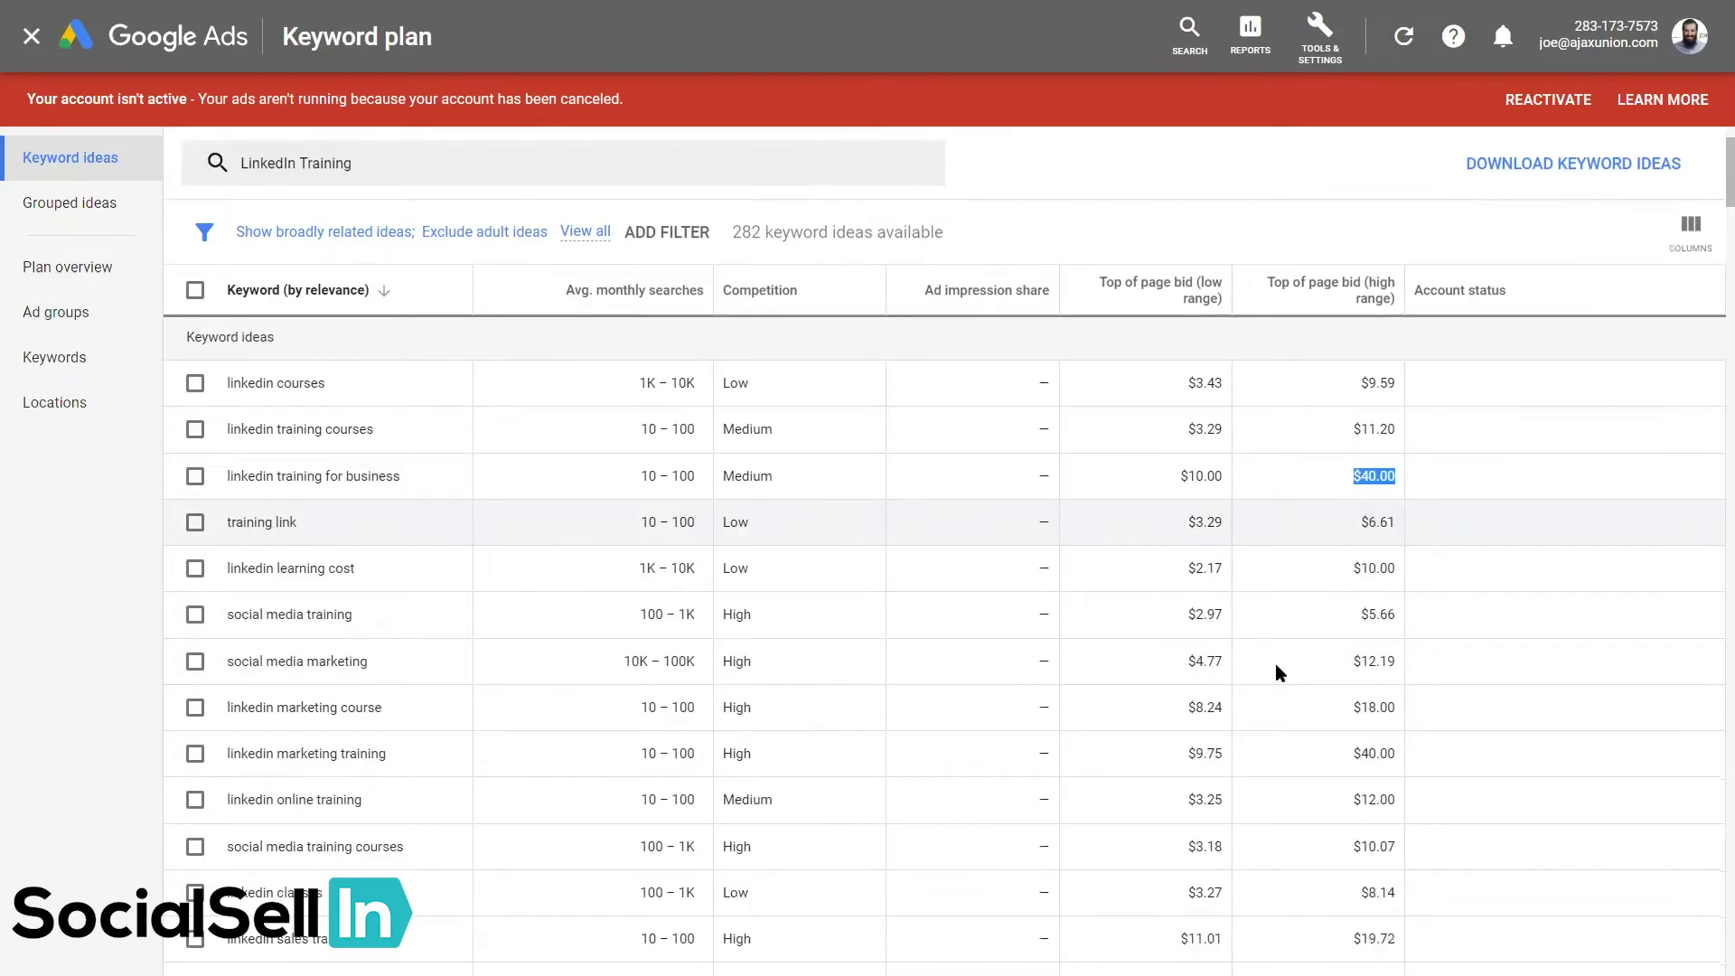
scroll(1277, 667, down, 8)
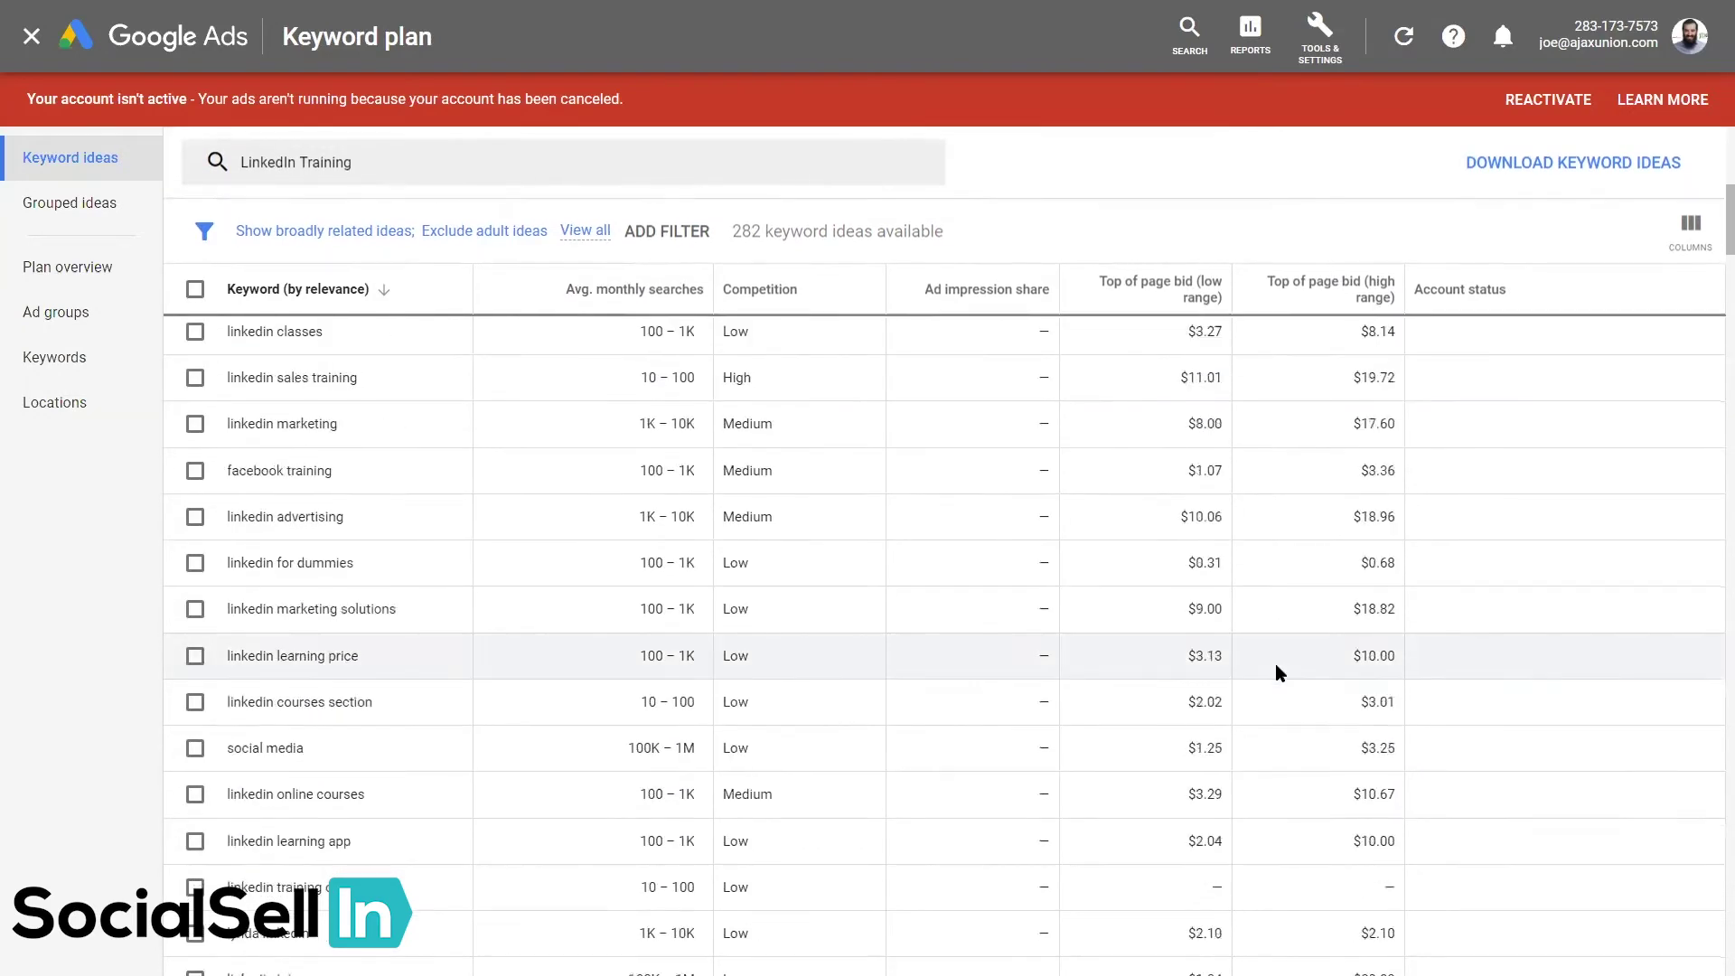
scroll(1279, 672, down, 2)
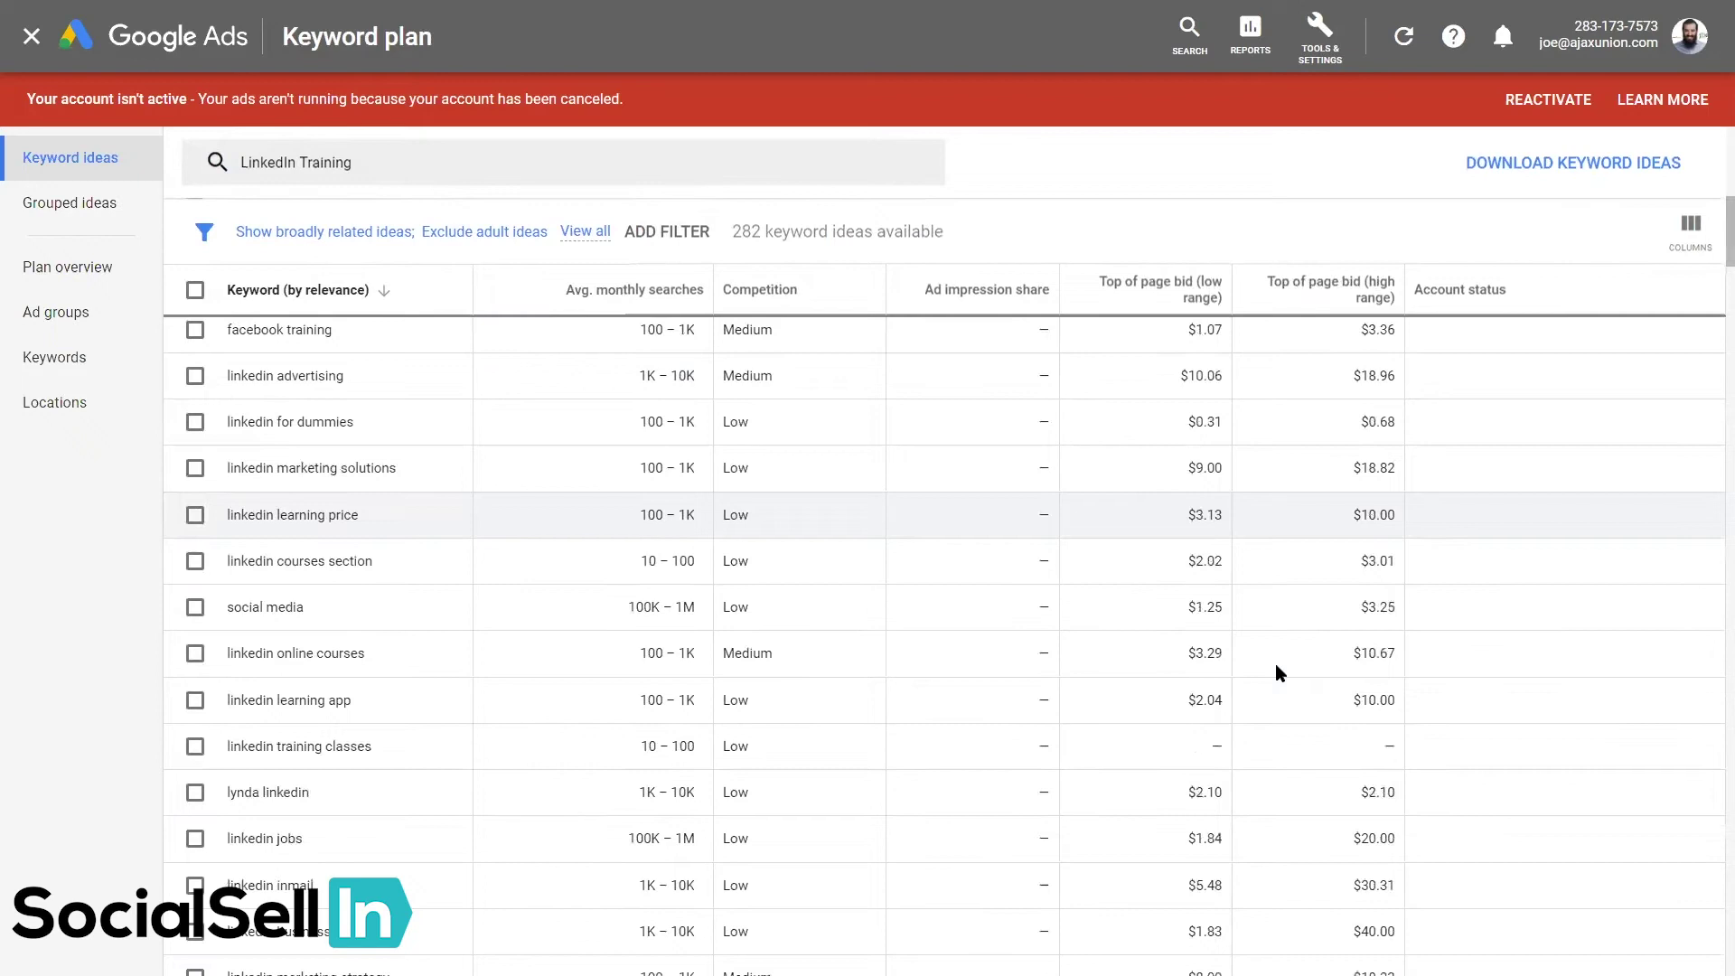
scroll(1278, 672, up, 12)
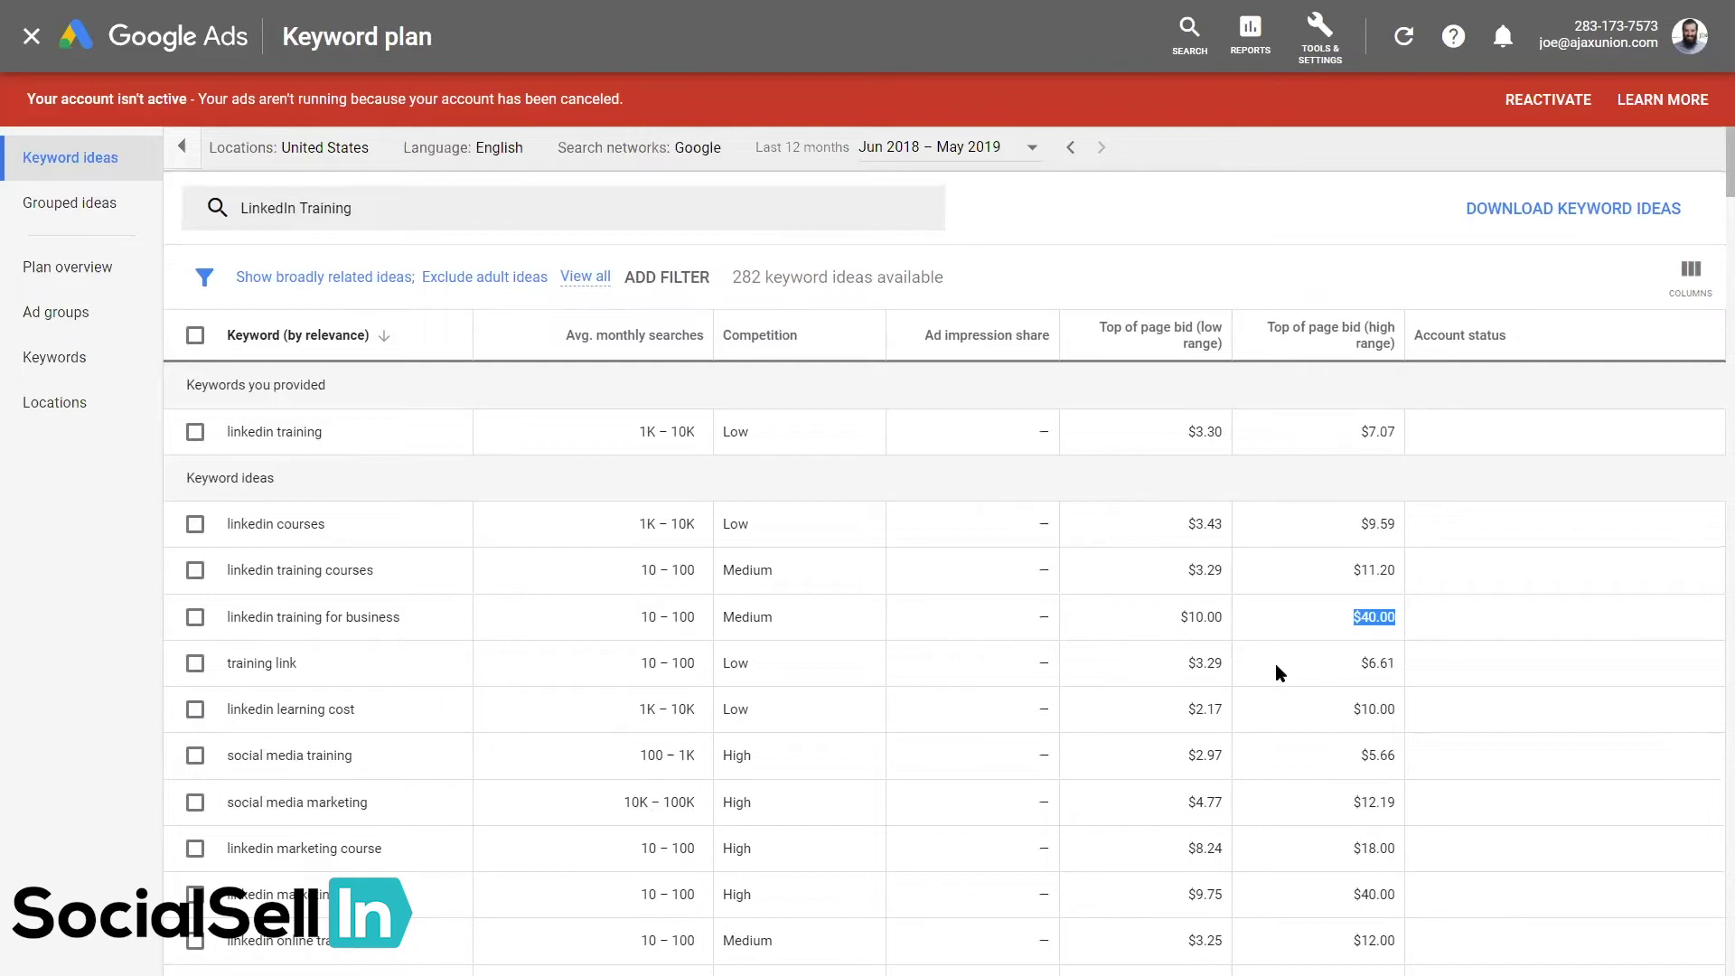
scroll(1277, 669, down, 10)
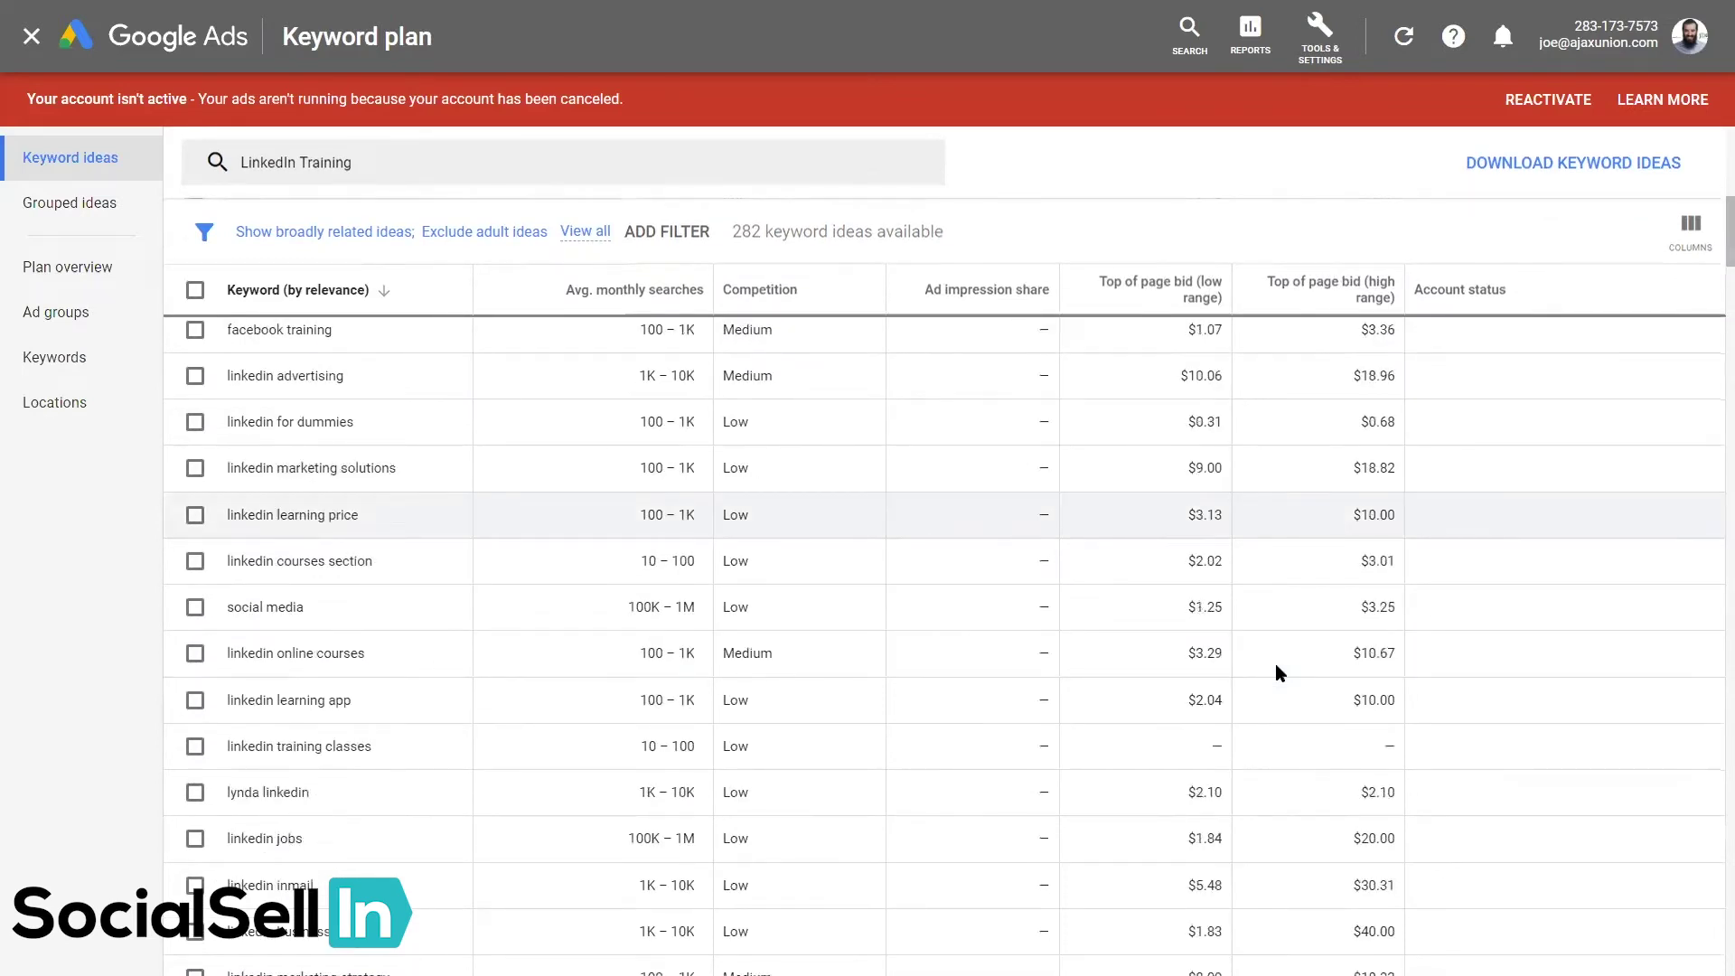
scroll(1277, 668, down, 2)
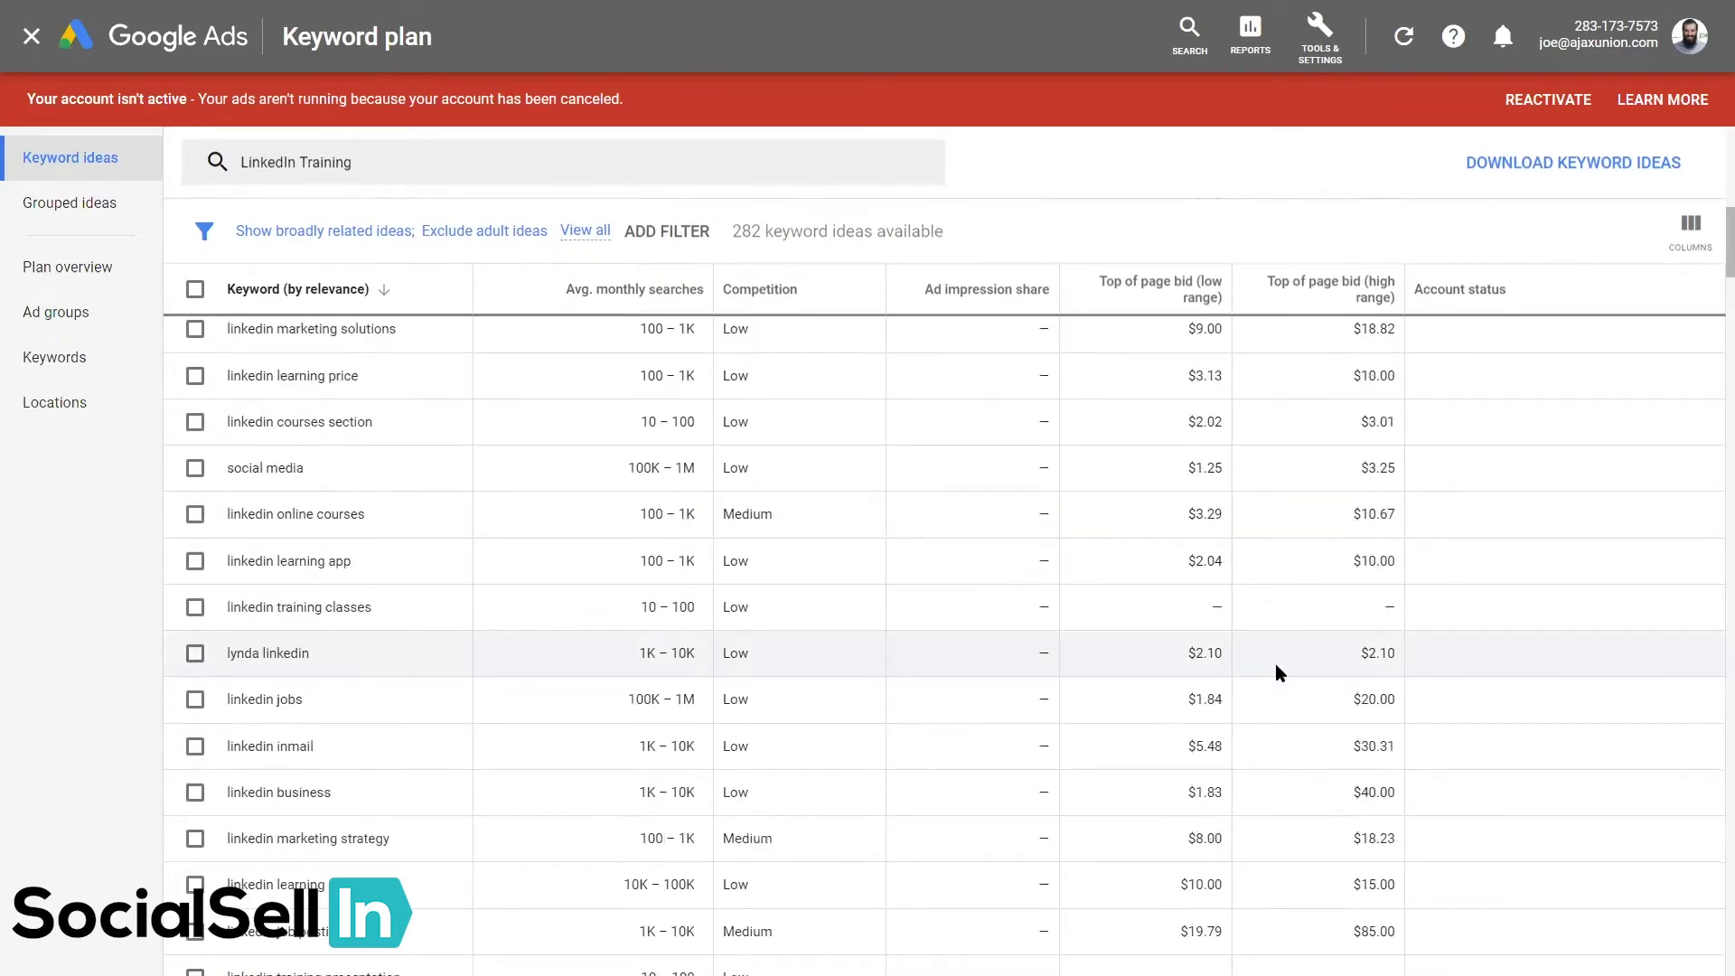
scroll(1277, 667, up, 12)
After trying Competition, sort the ideas by Avg. monthly searches, highest first, and browse them
click(759, 332)
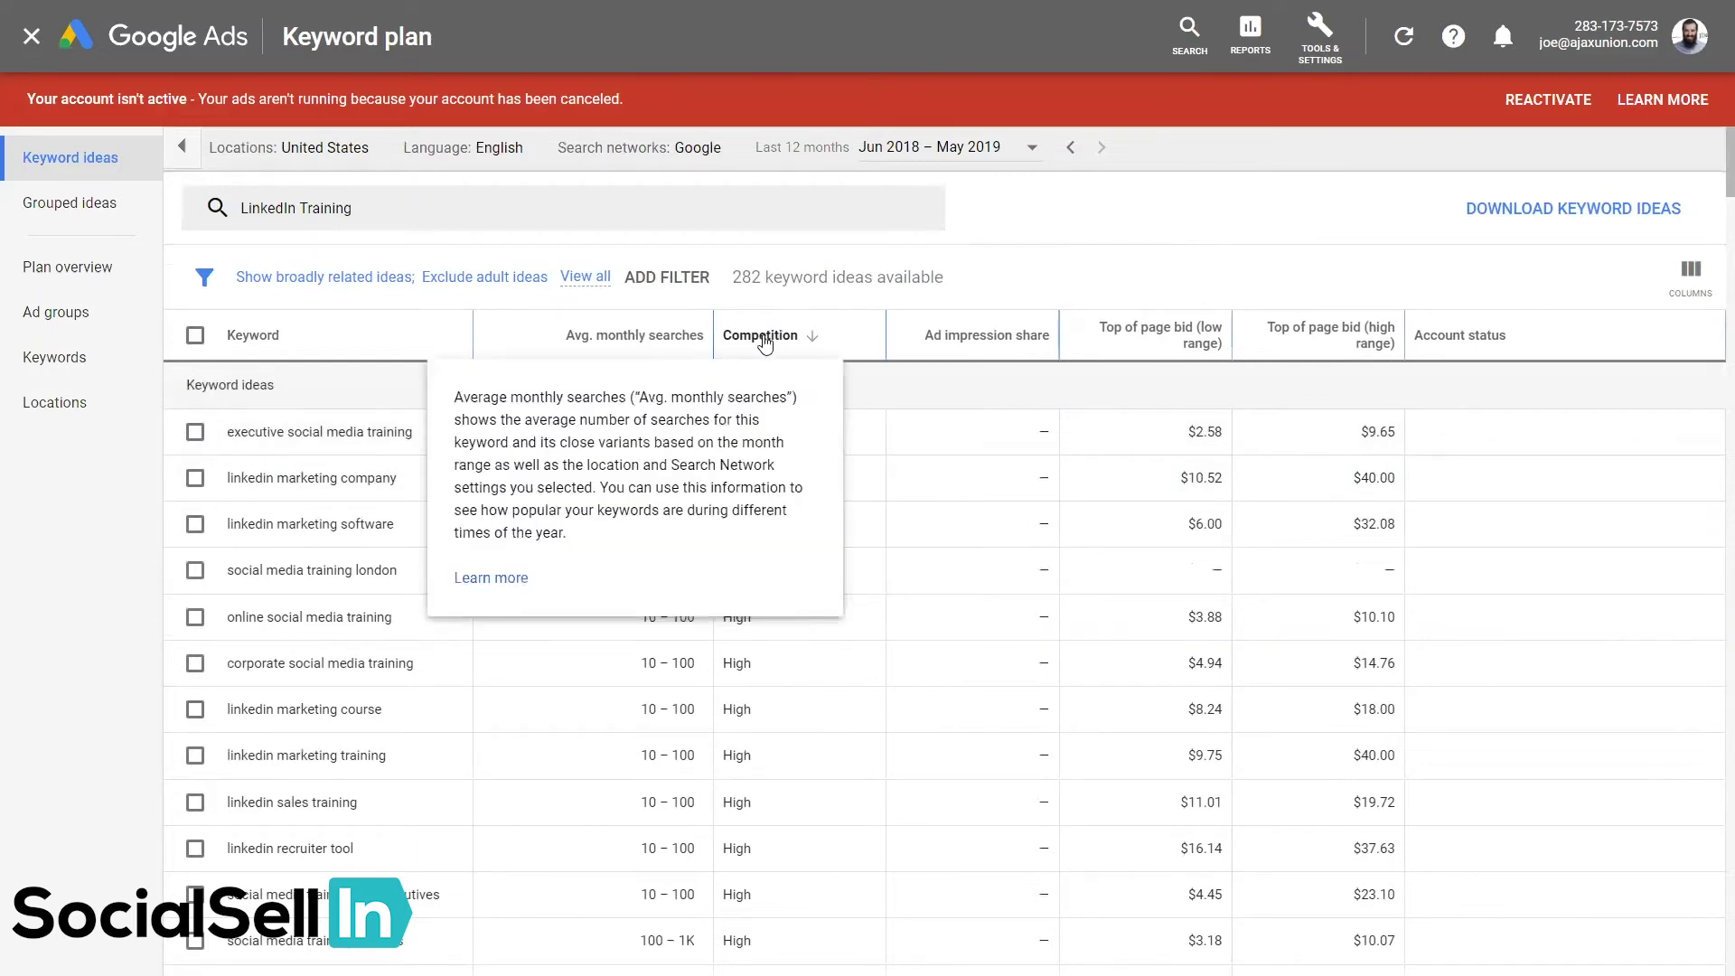
click(637, 337)
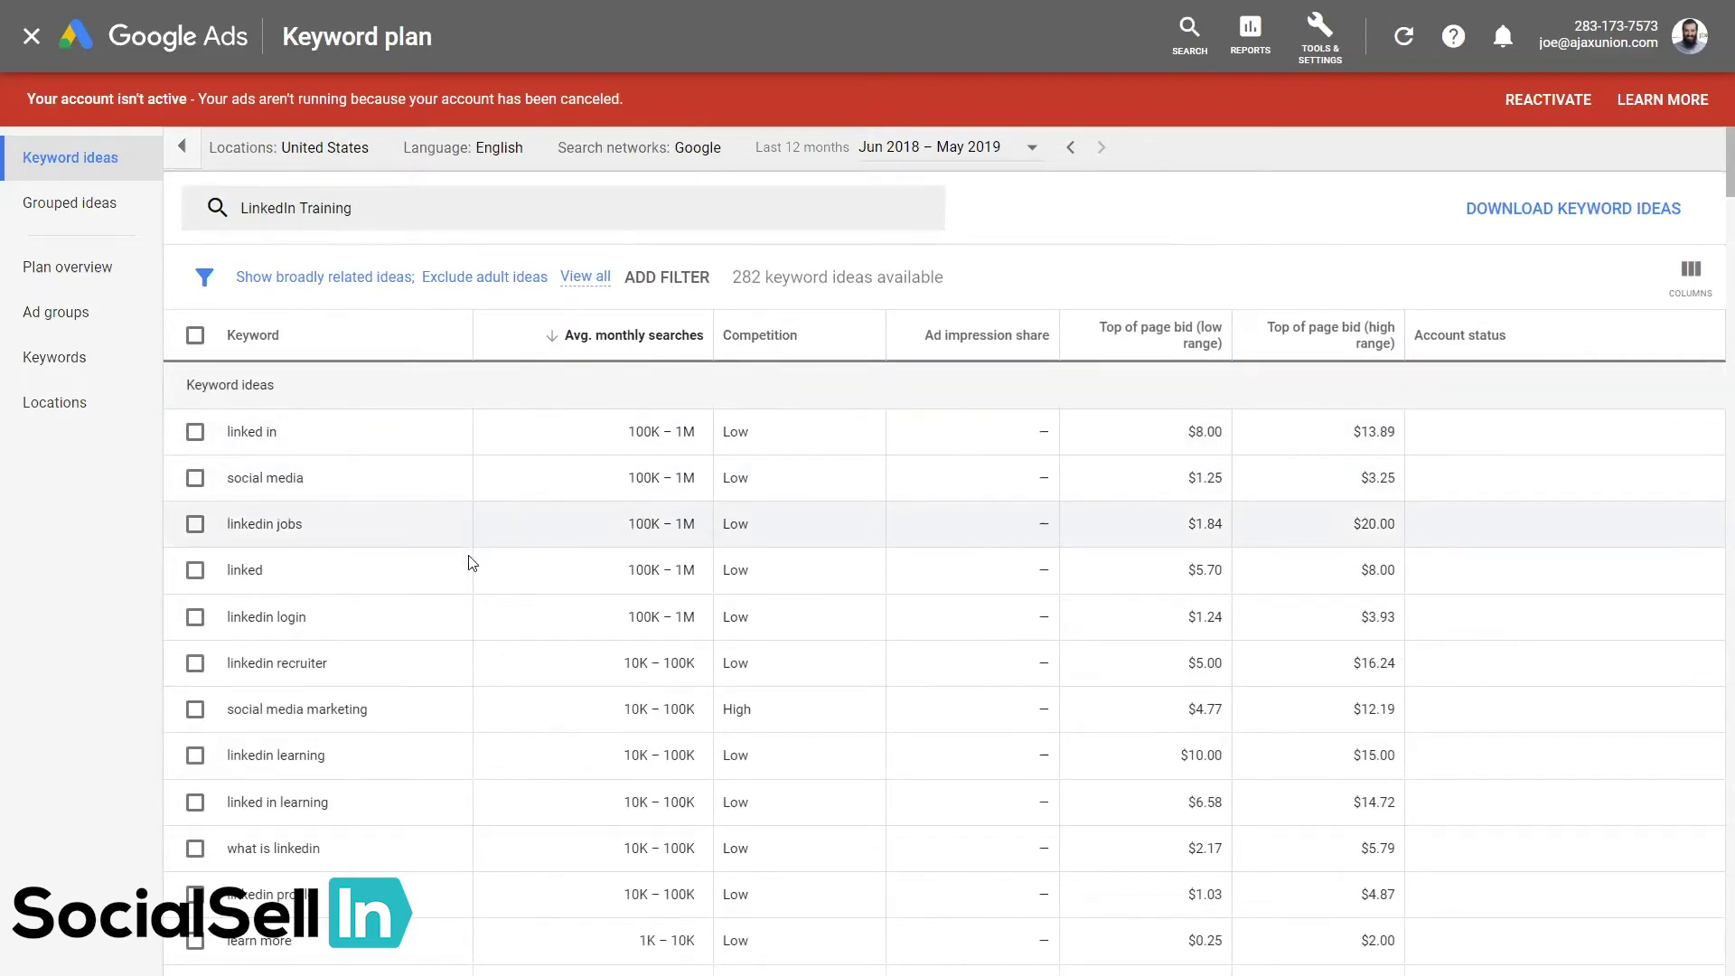
scroll(471, 578, down, 2)
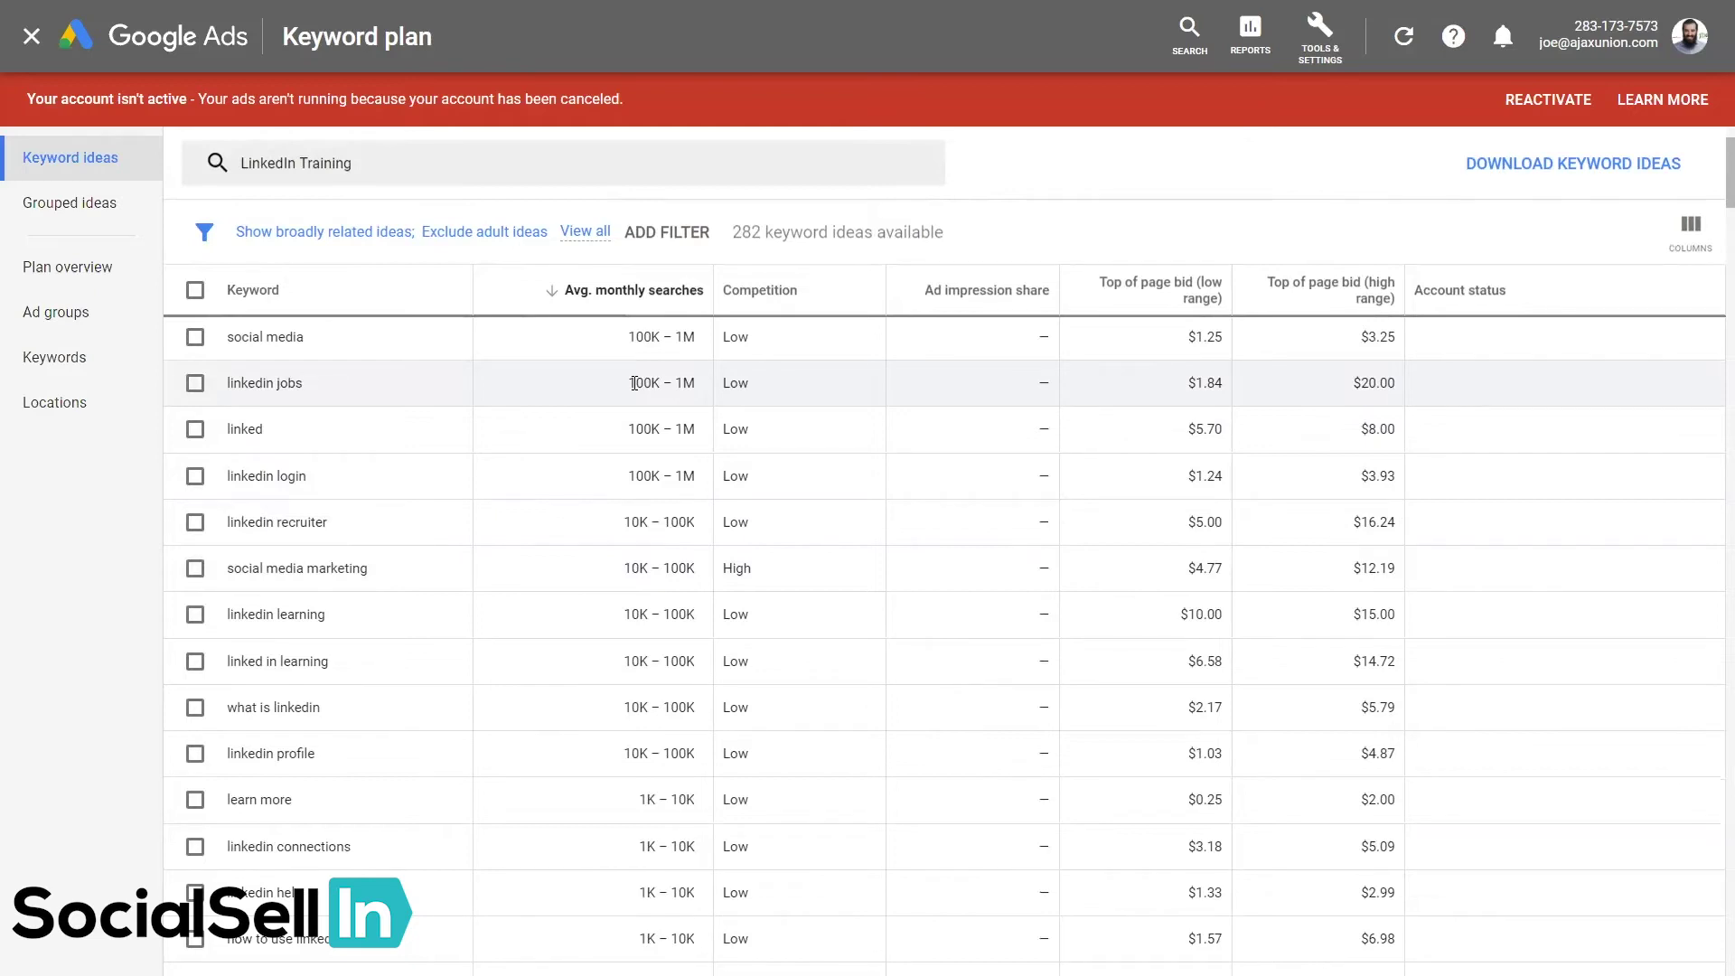
scroll(635, 383, down, 2)
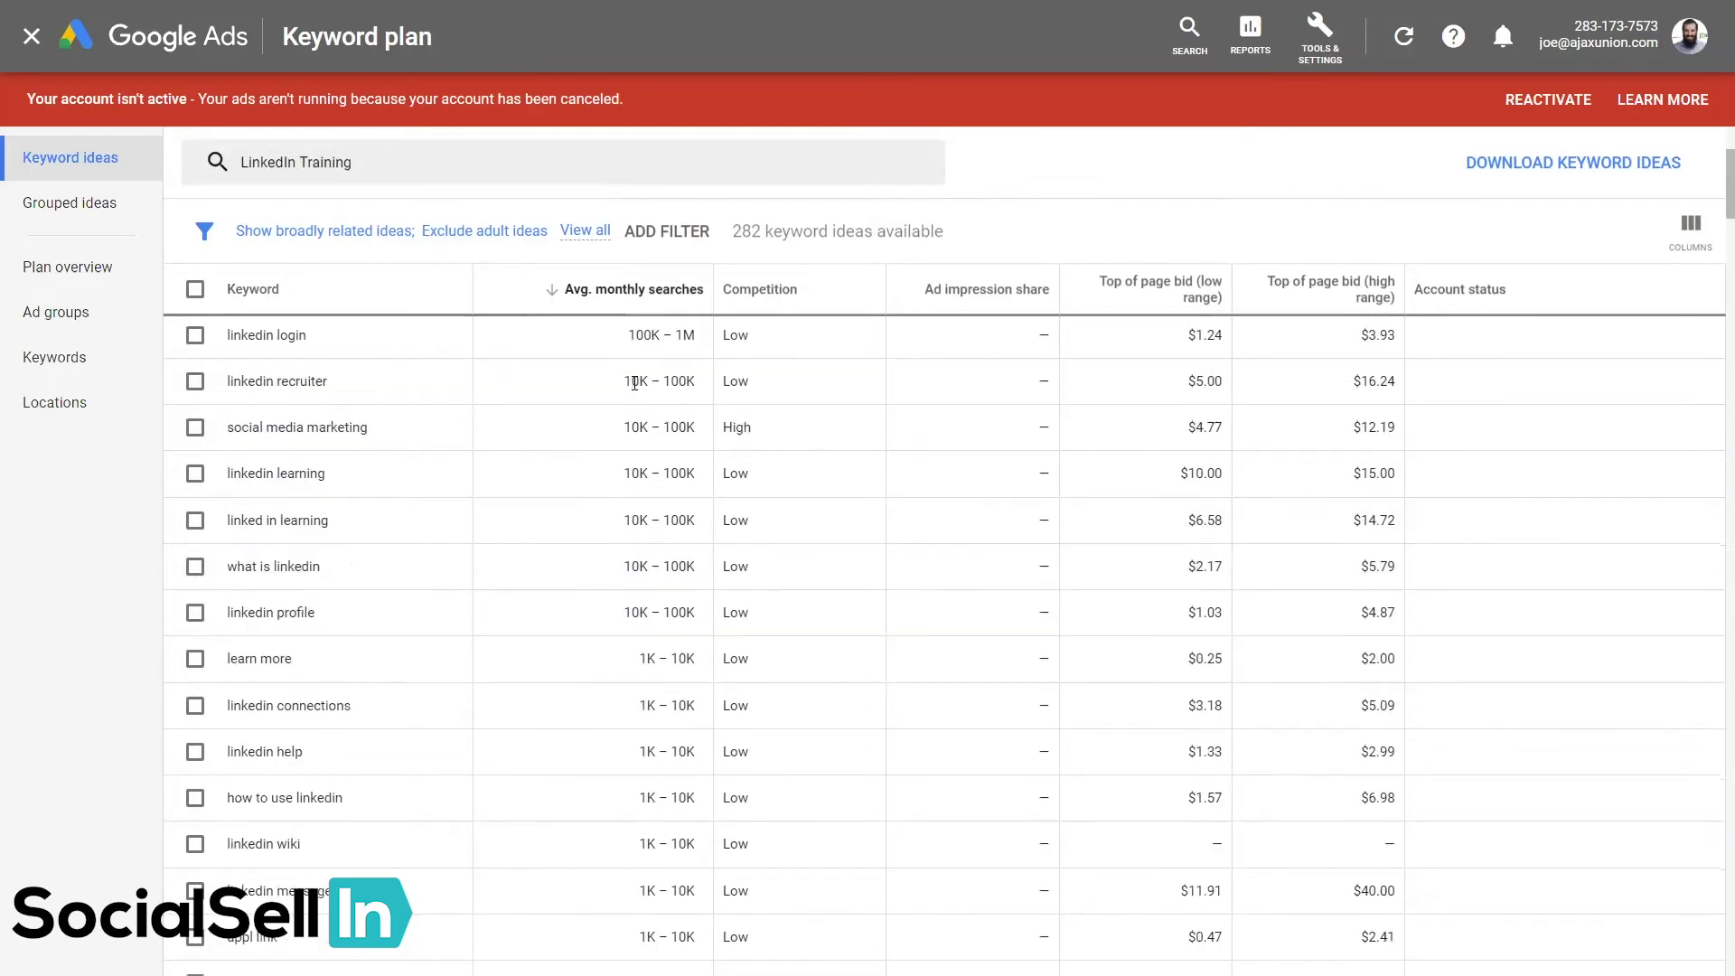
scroll(635, 383, down, 2)
scroll(634, 383, down, 2)
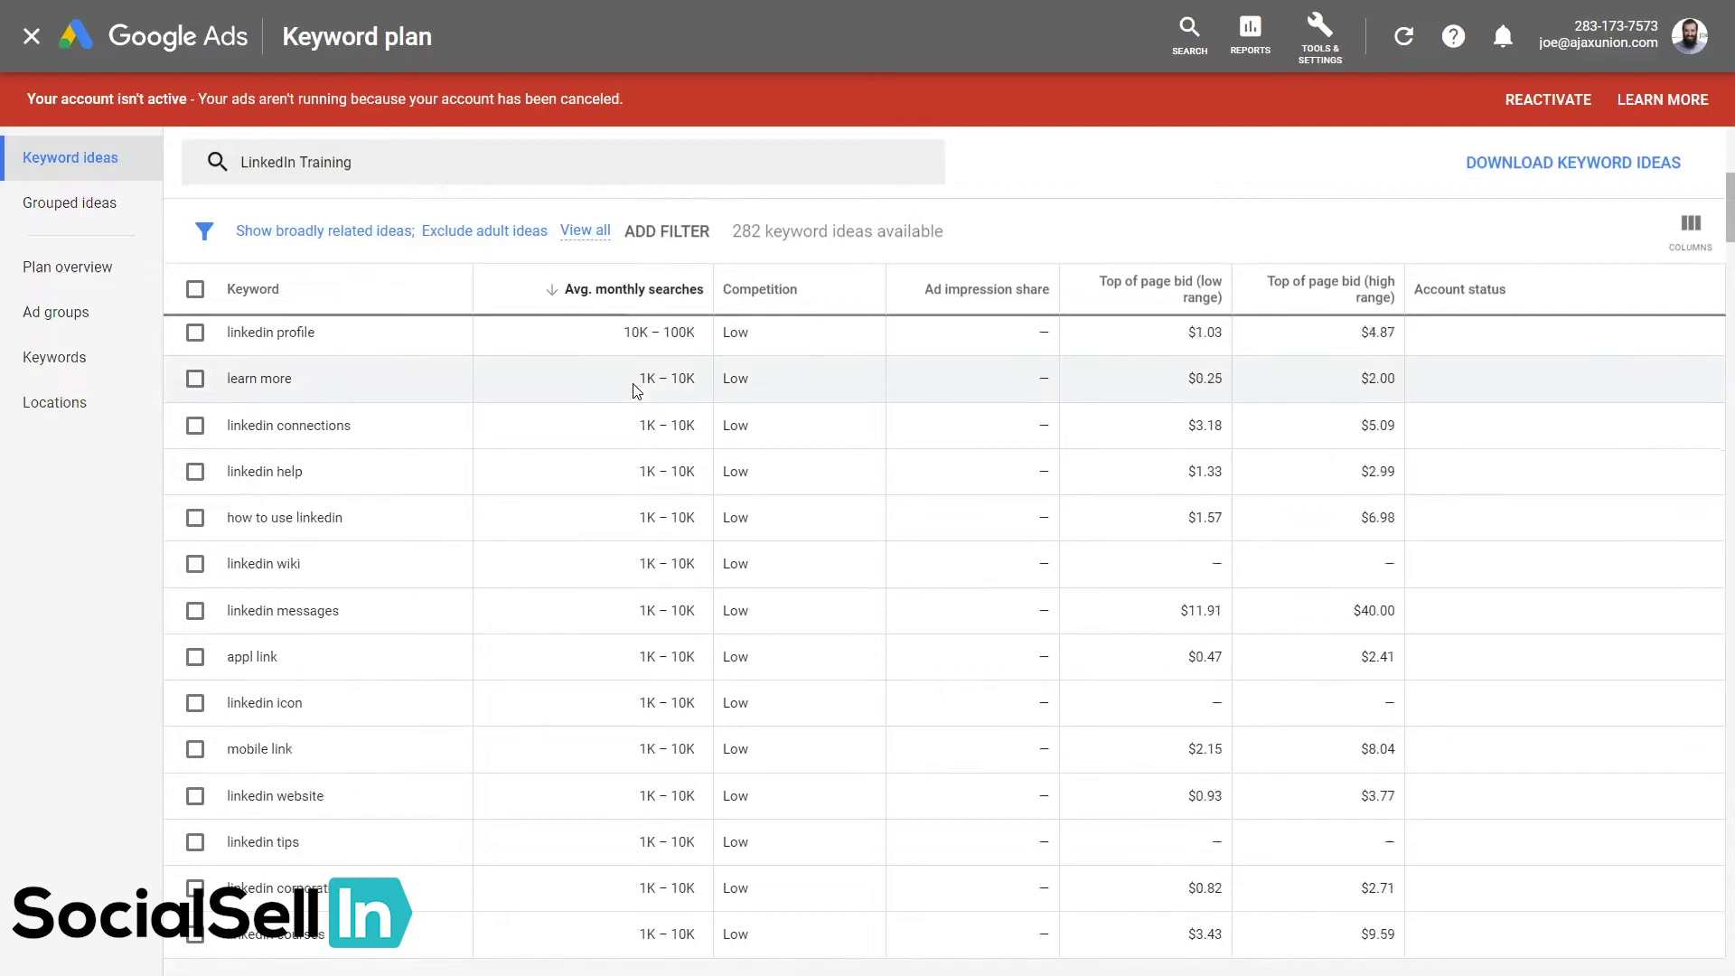
scroll(634, 391, down, 2)
scroll(636, 387, down, 4)
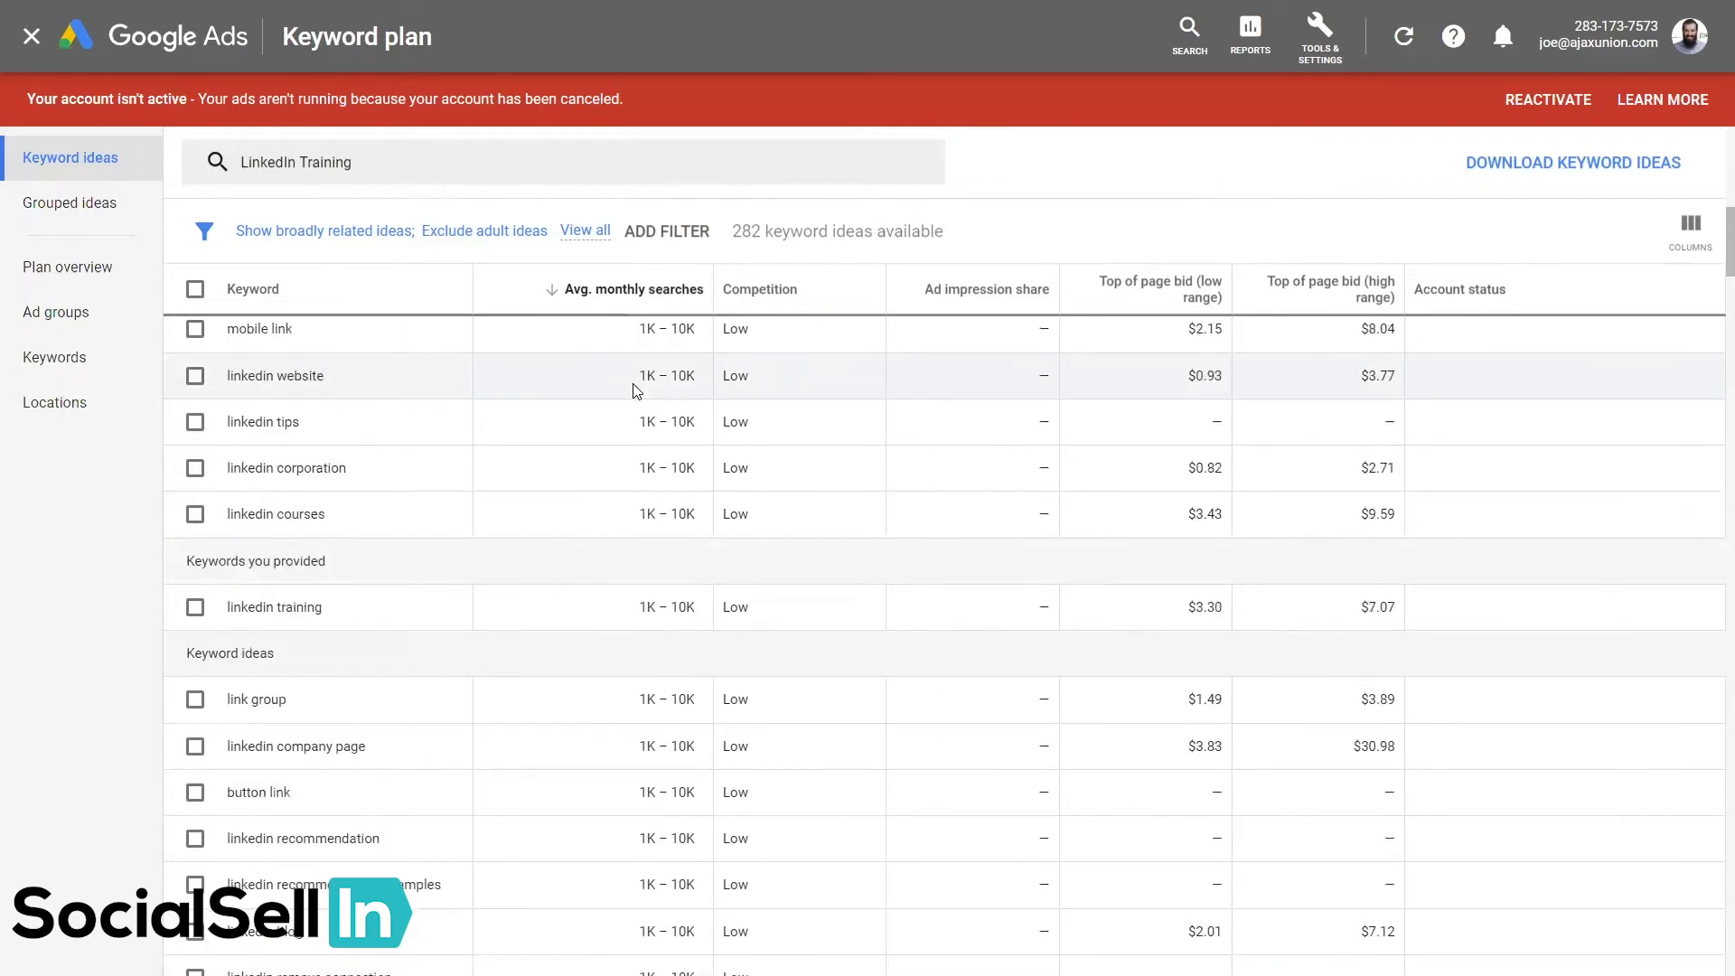
scroll(639, 384, up, 14)
scroll(573, 582, down, 6)
scroll(573, 582, down, 8)
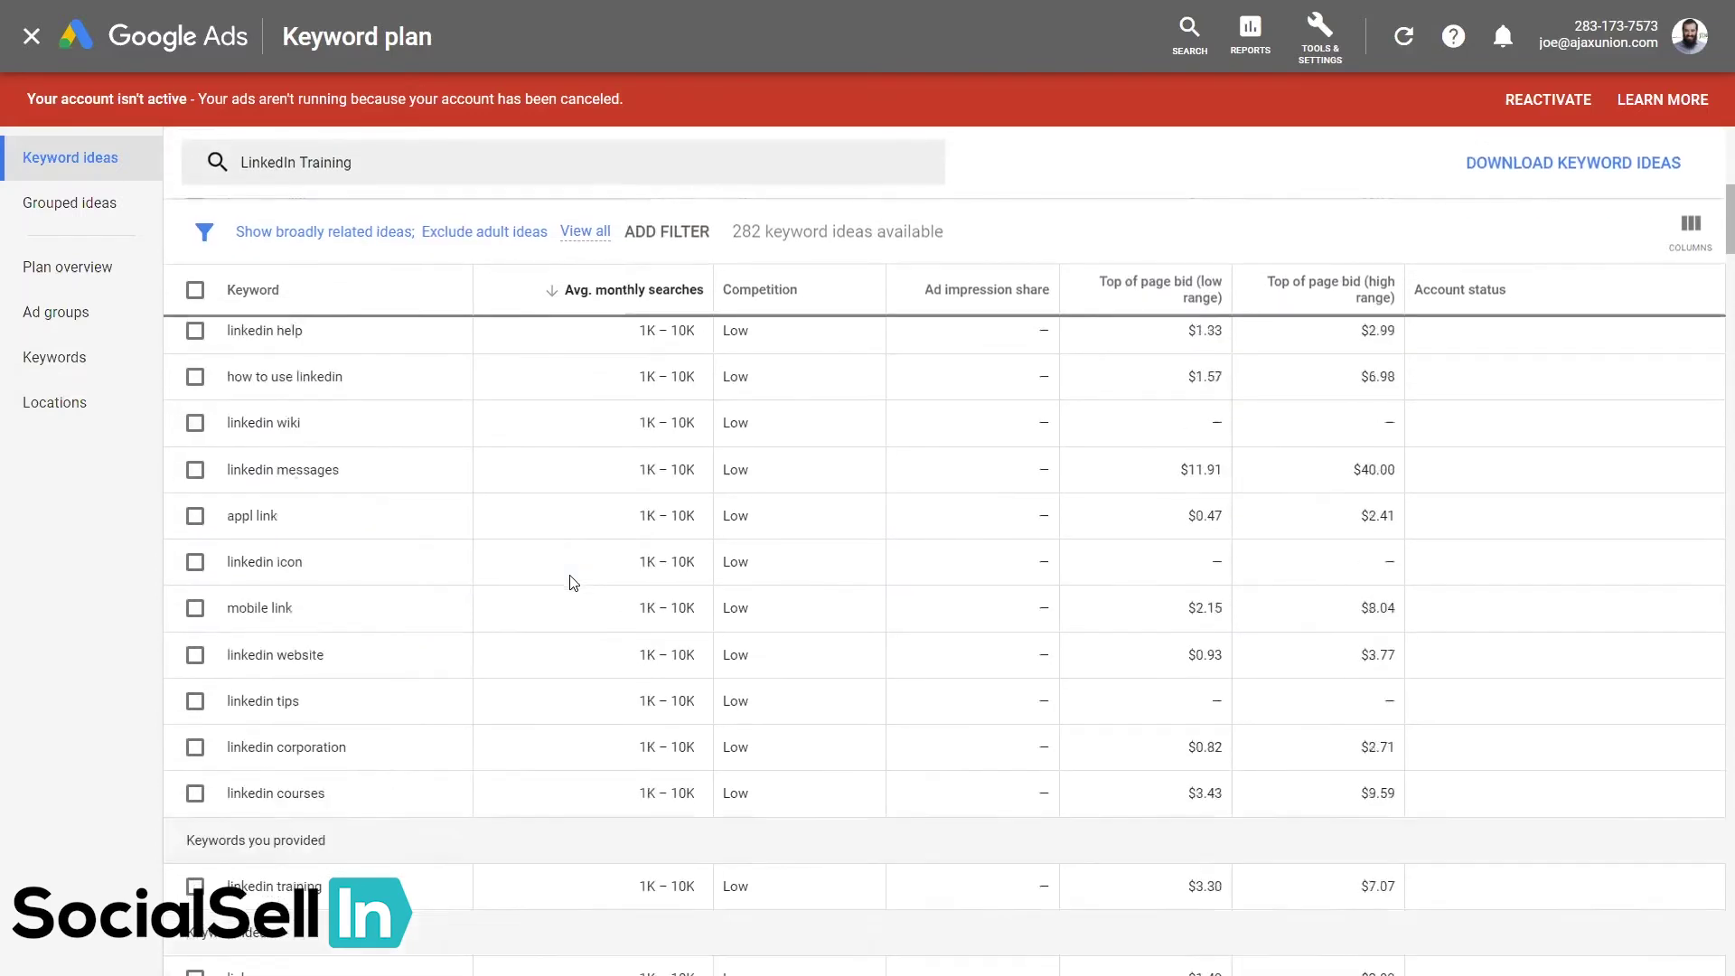
scroll(573, 582, down, 6)
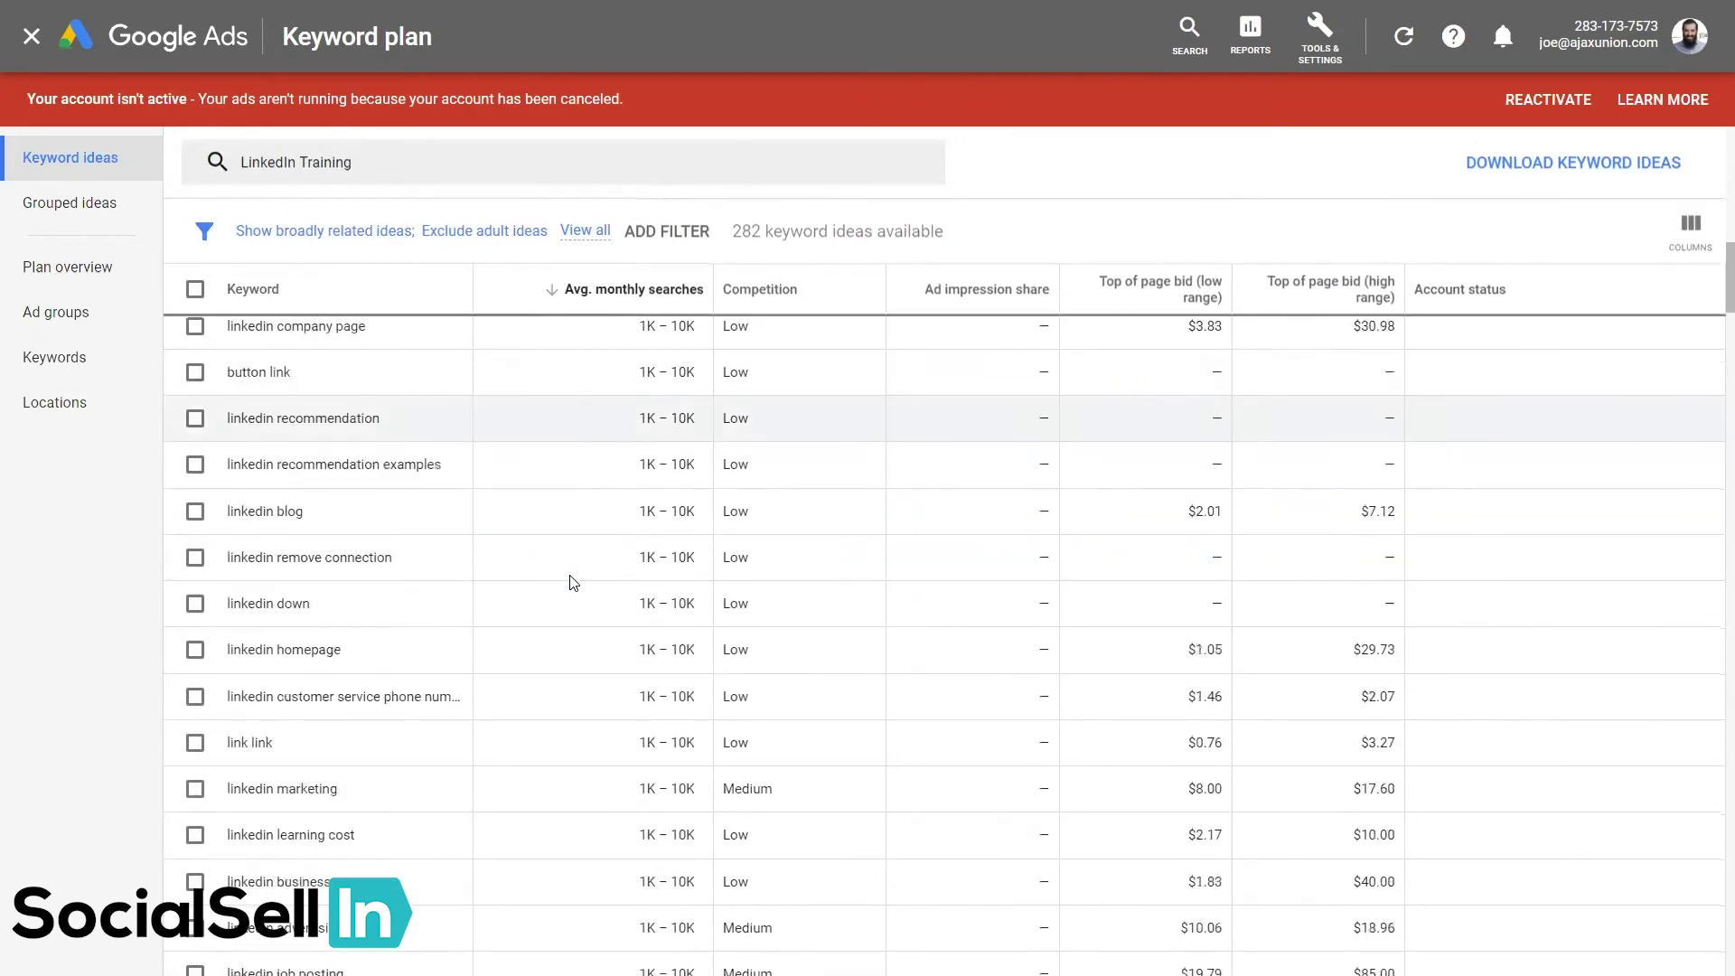
scroll(573, 583, up, 20)
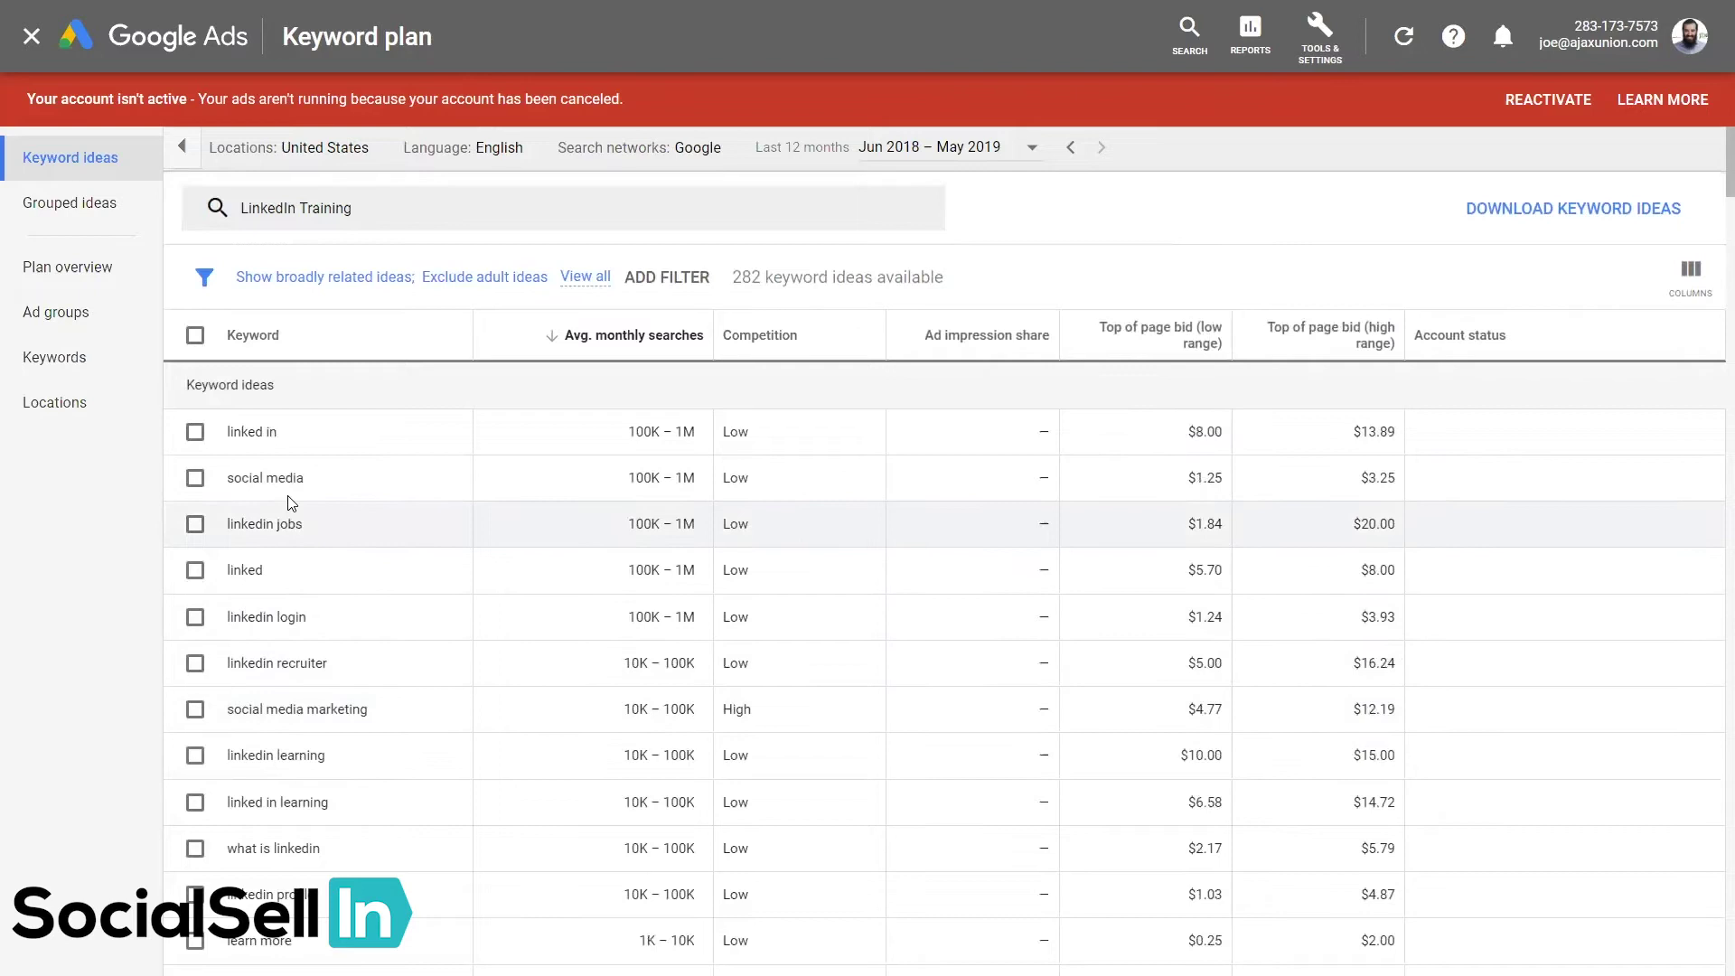
scroll(297, 624, down, 2)
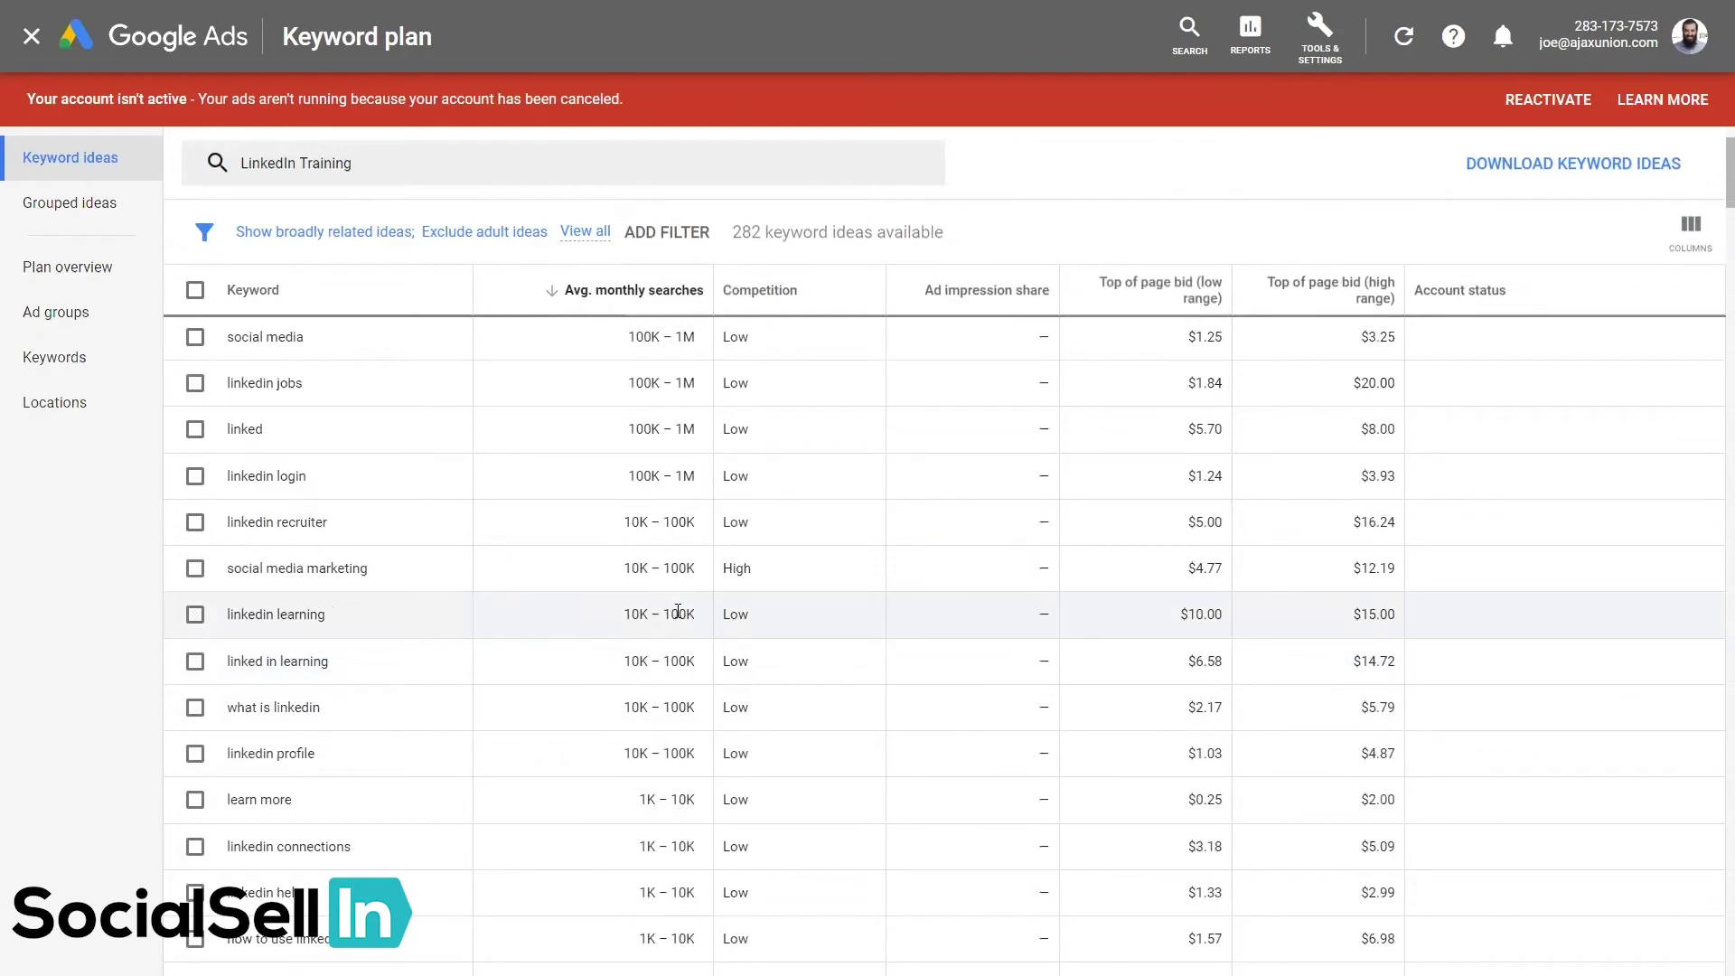
Highlight the 'linkedin learning' and 'linkedin questions' keywords further down the list
drag(345, 619, 225, 626)
scroll(434, 629, down, 3)
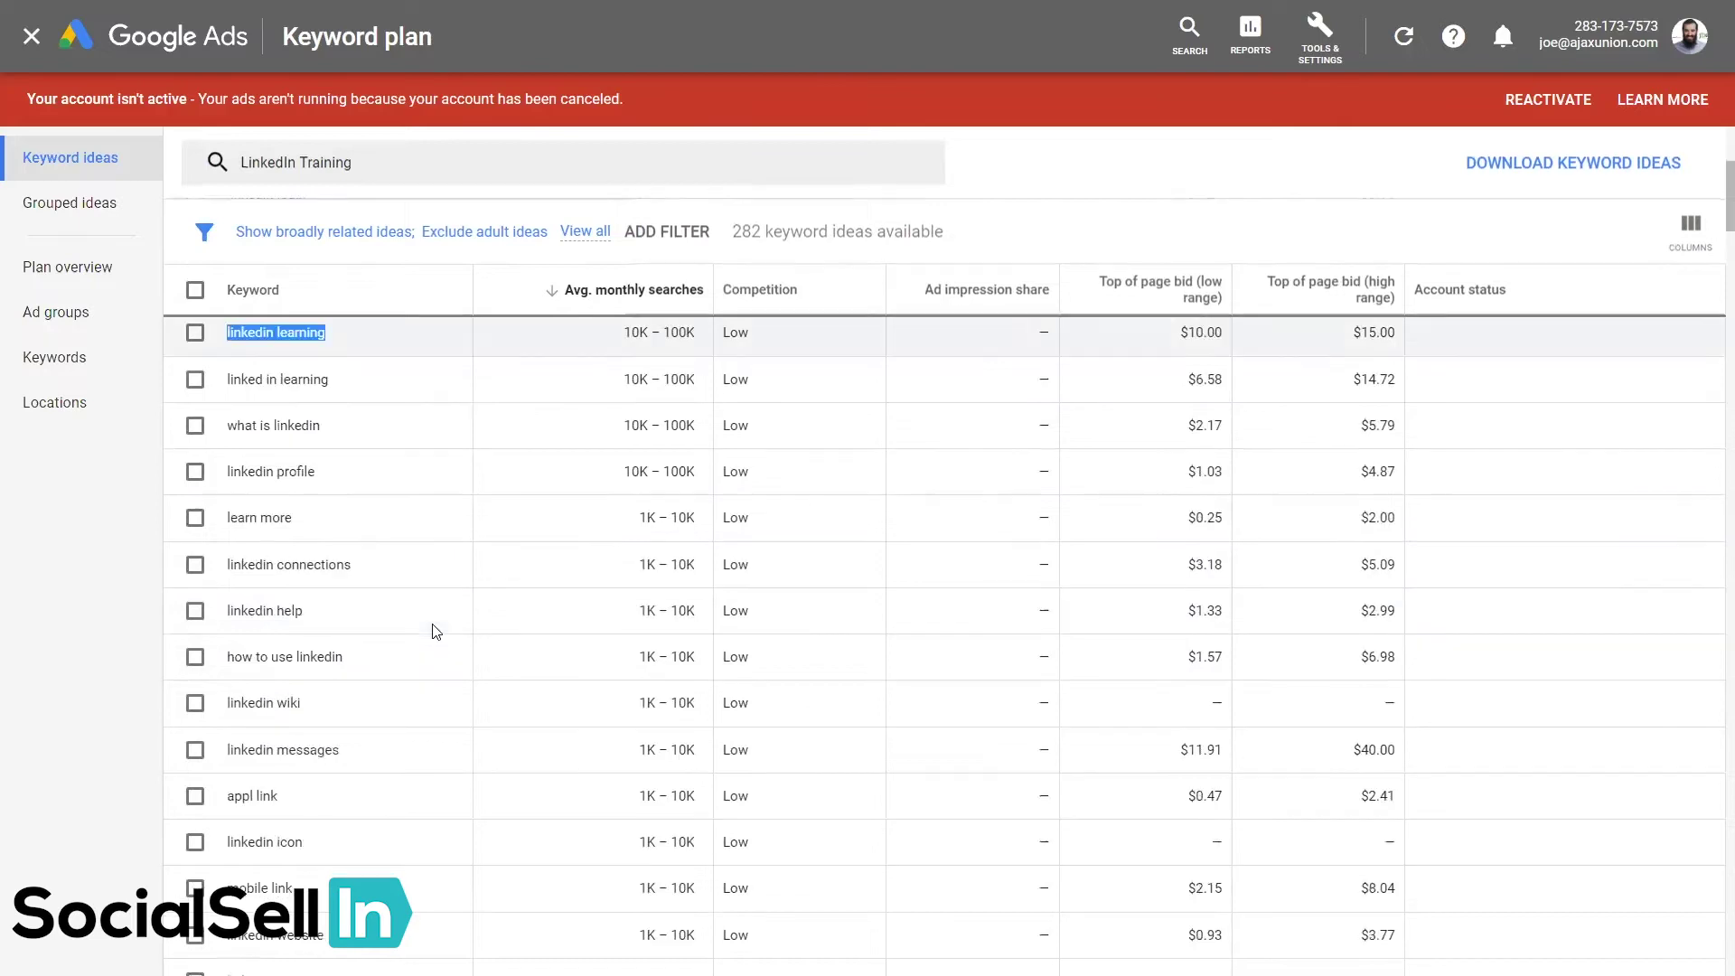
scroll(434, 630, down, 3)
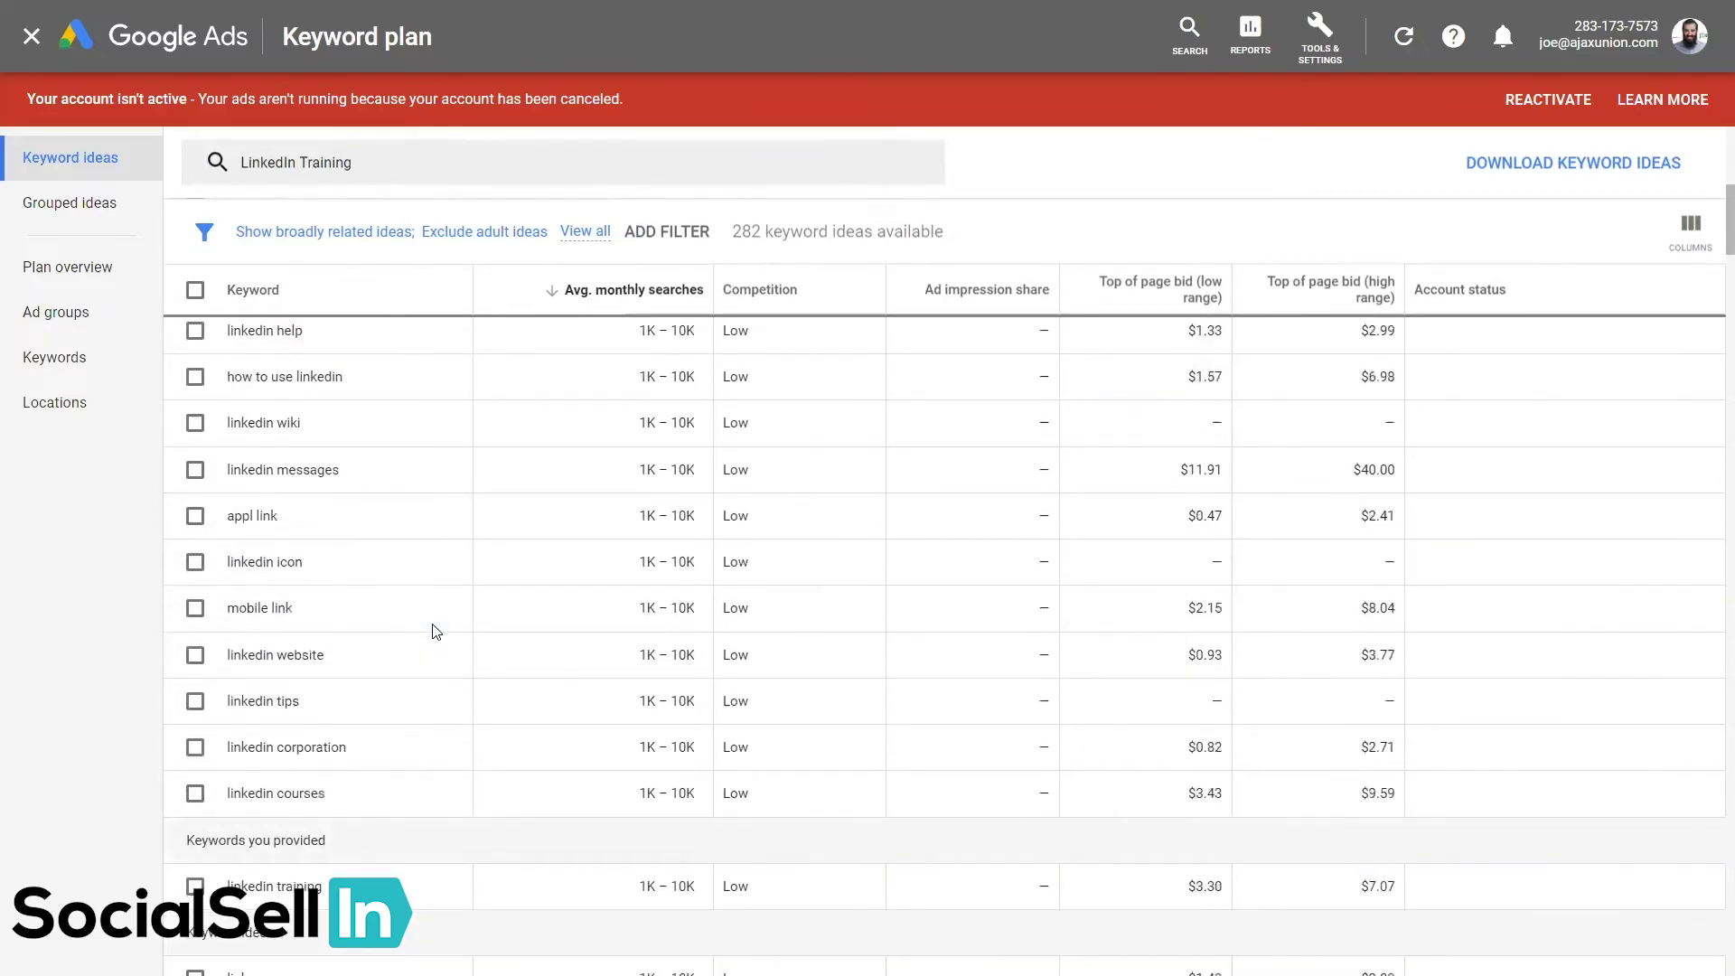
scroll(437, 632, down, 2)
scroll(436, 632, down, 5)
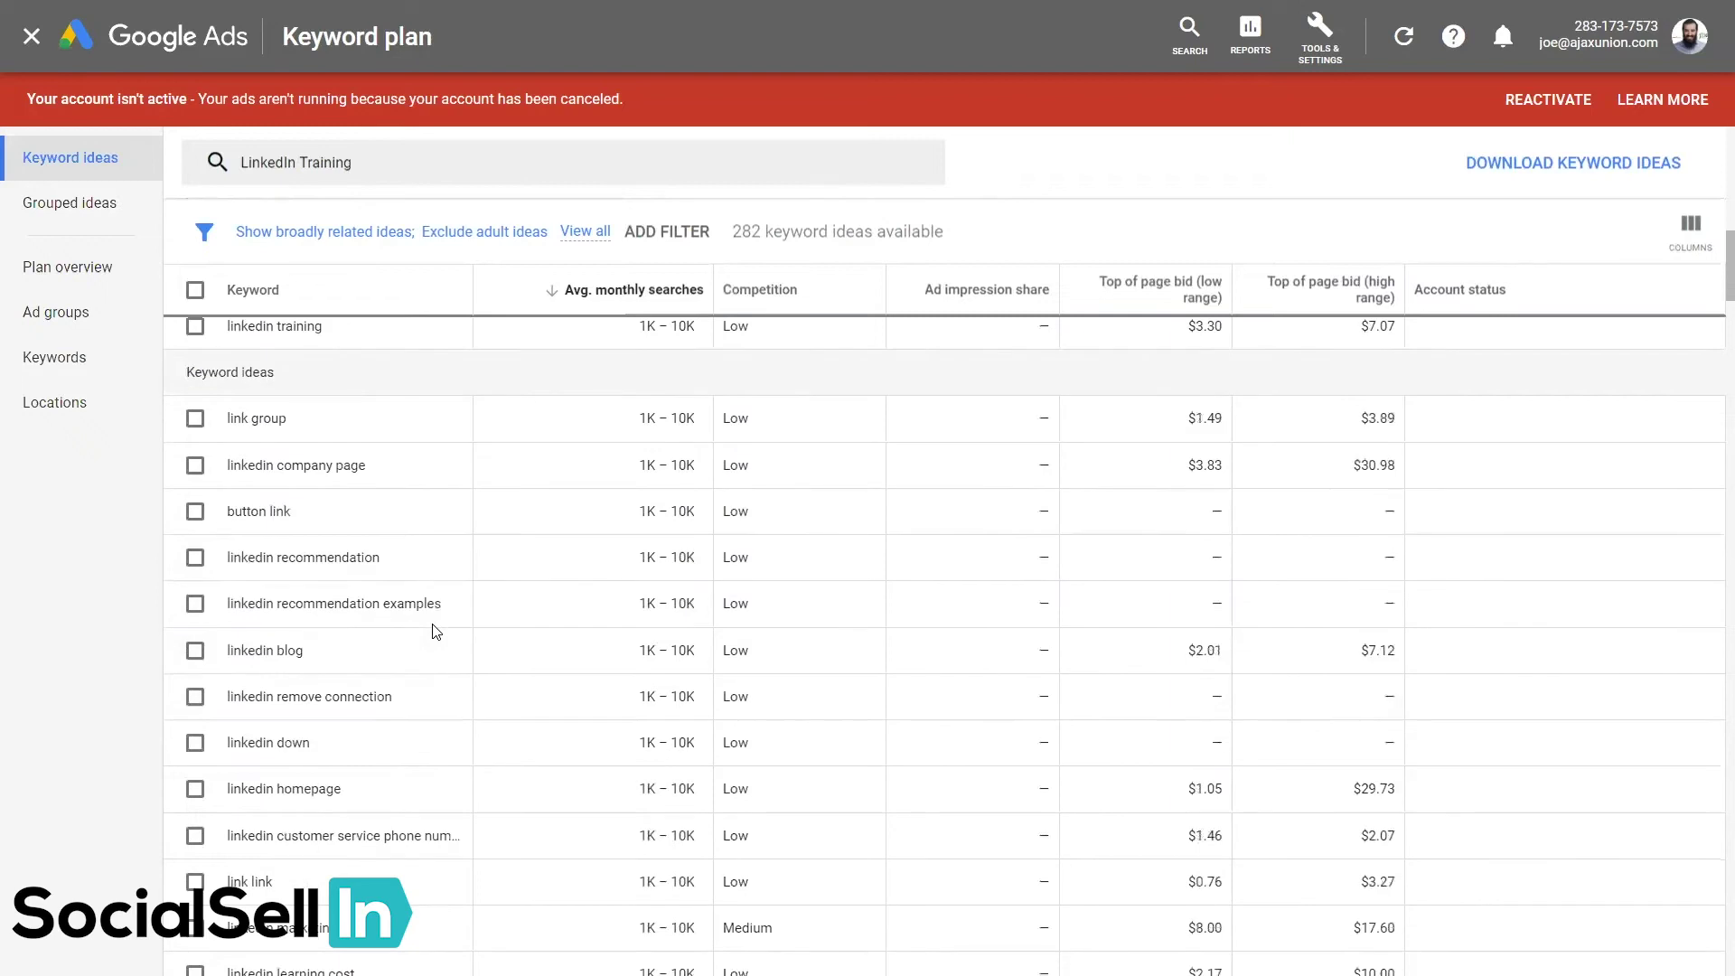
scroll(437, 632, down, 6)
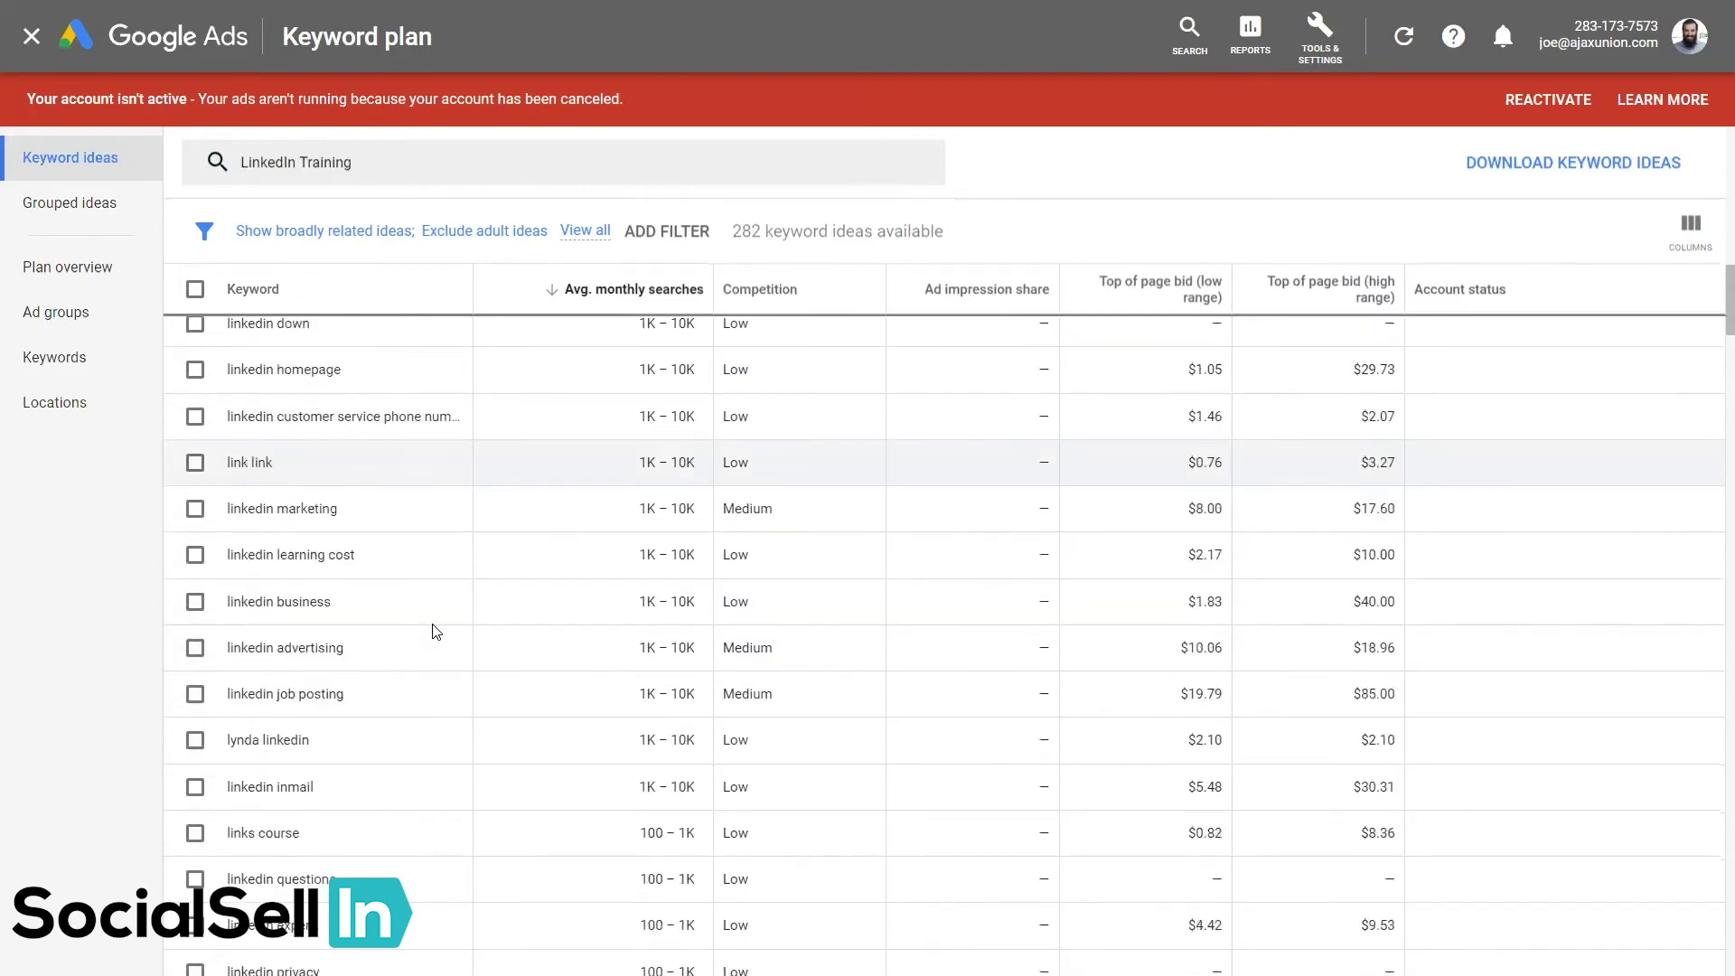
scroll(436, 631, down, 2)
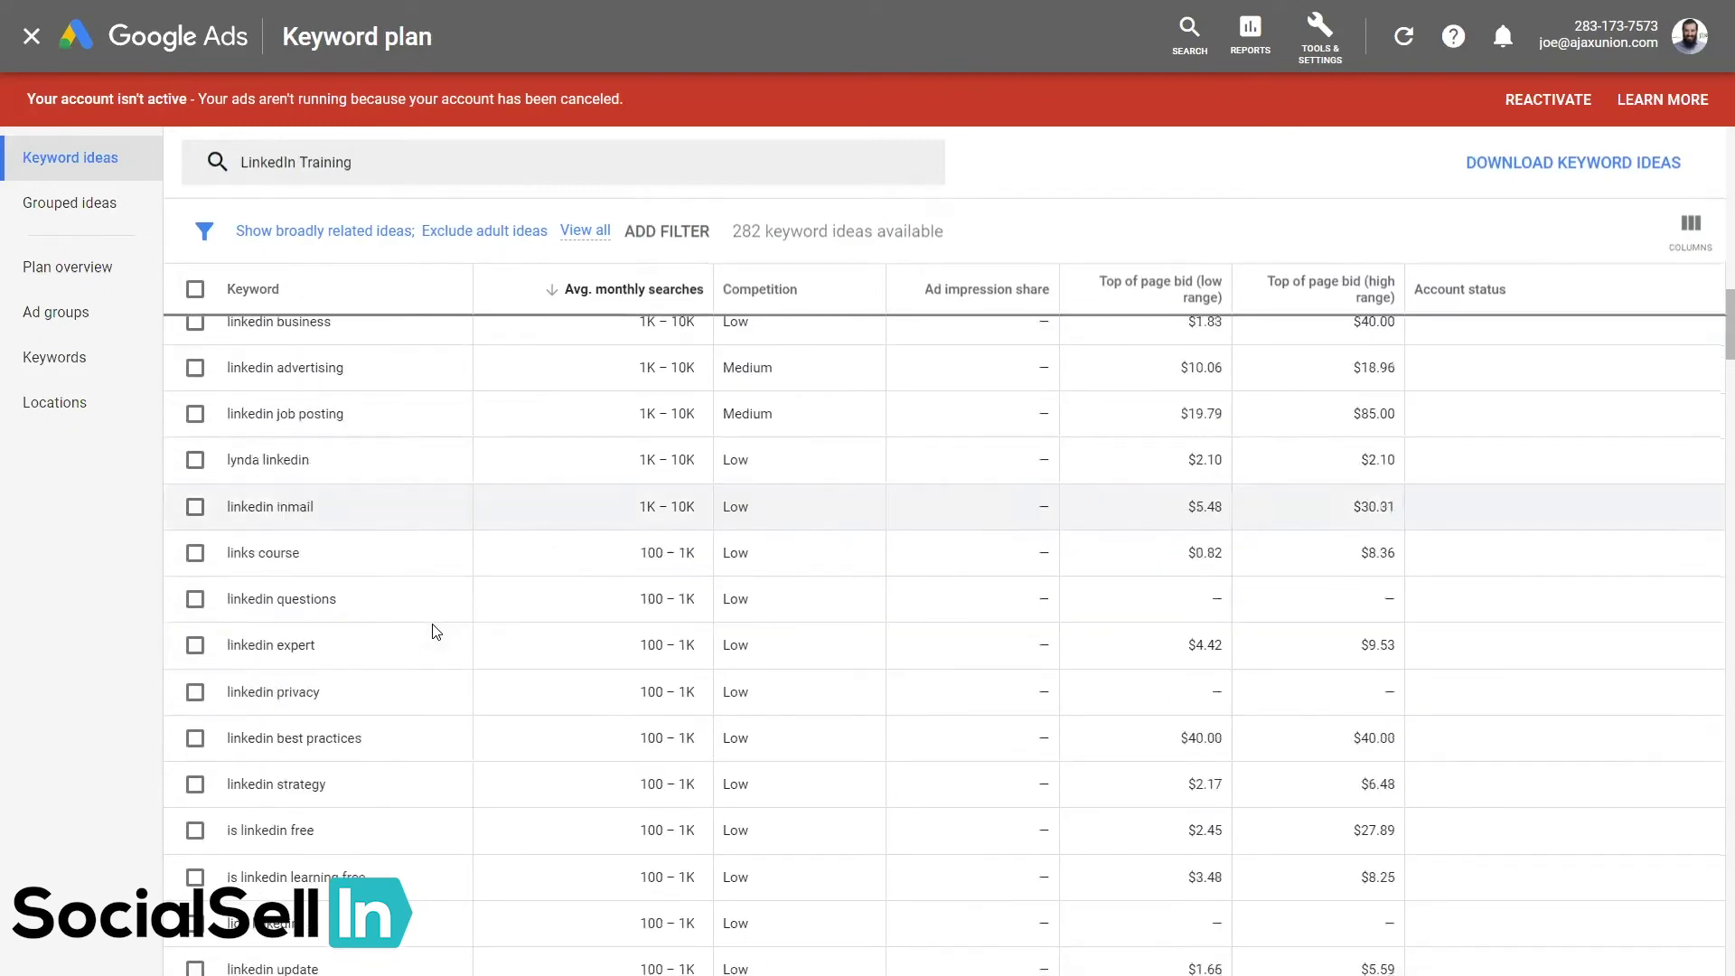
drag(419, 604, 305, 589)
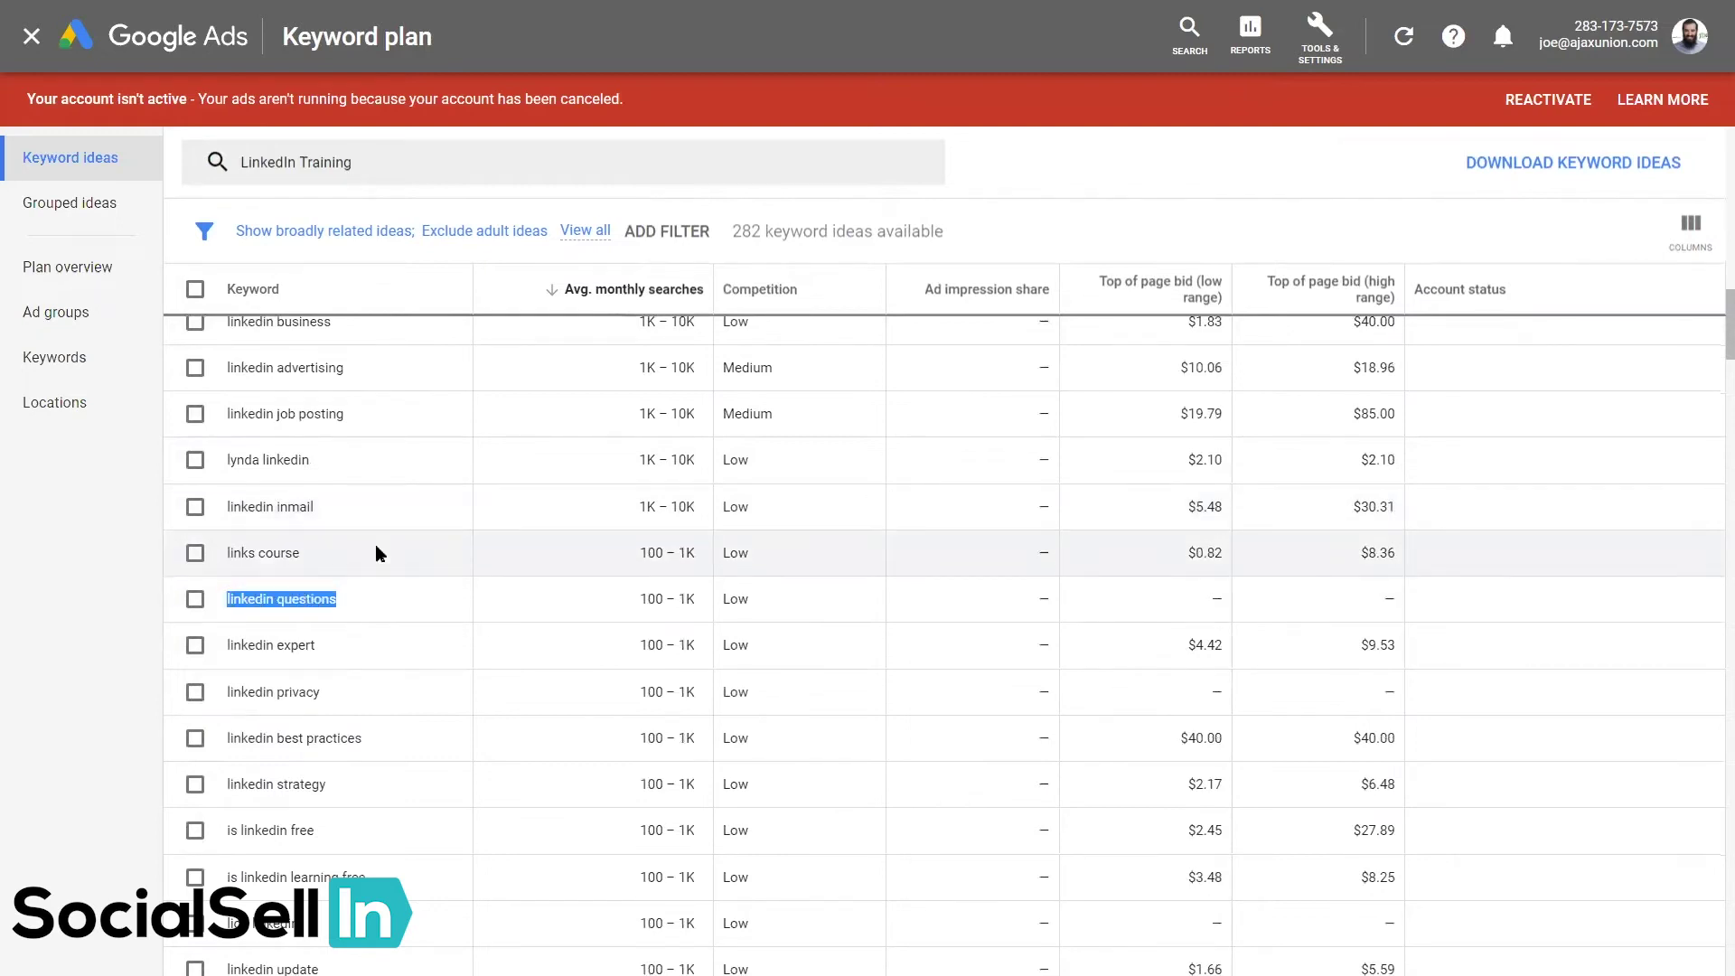
scroll(378, 553, down, 10)
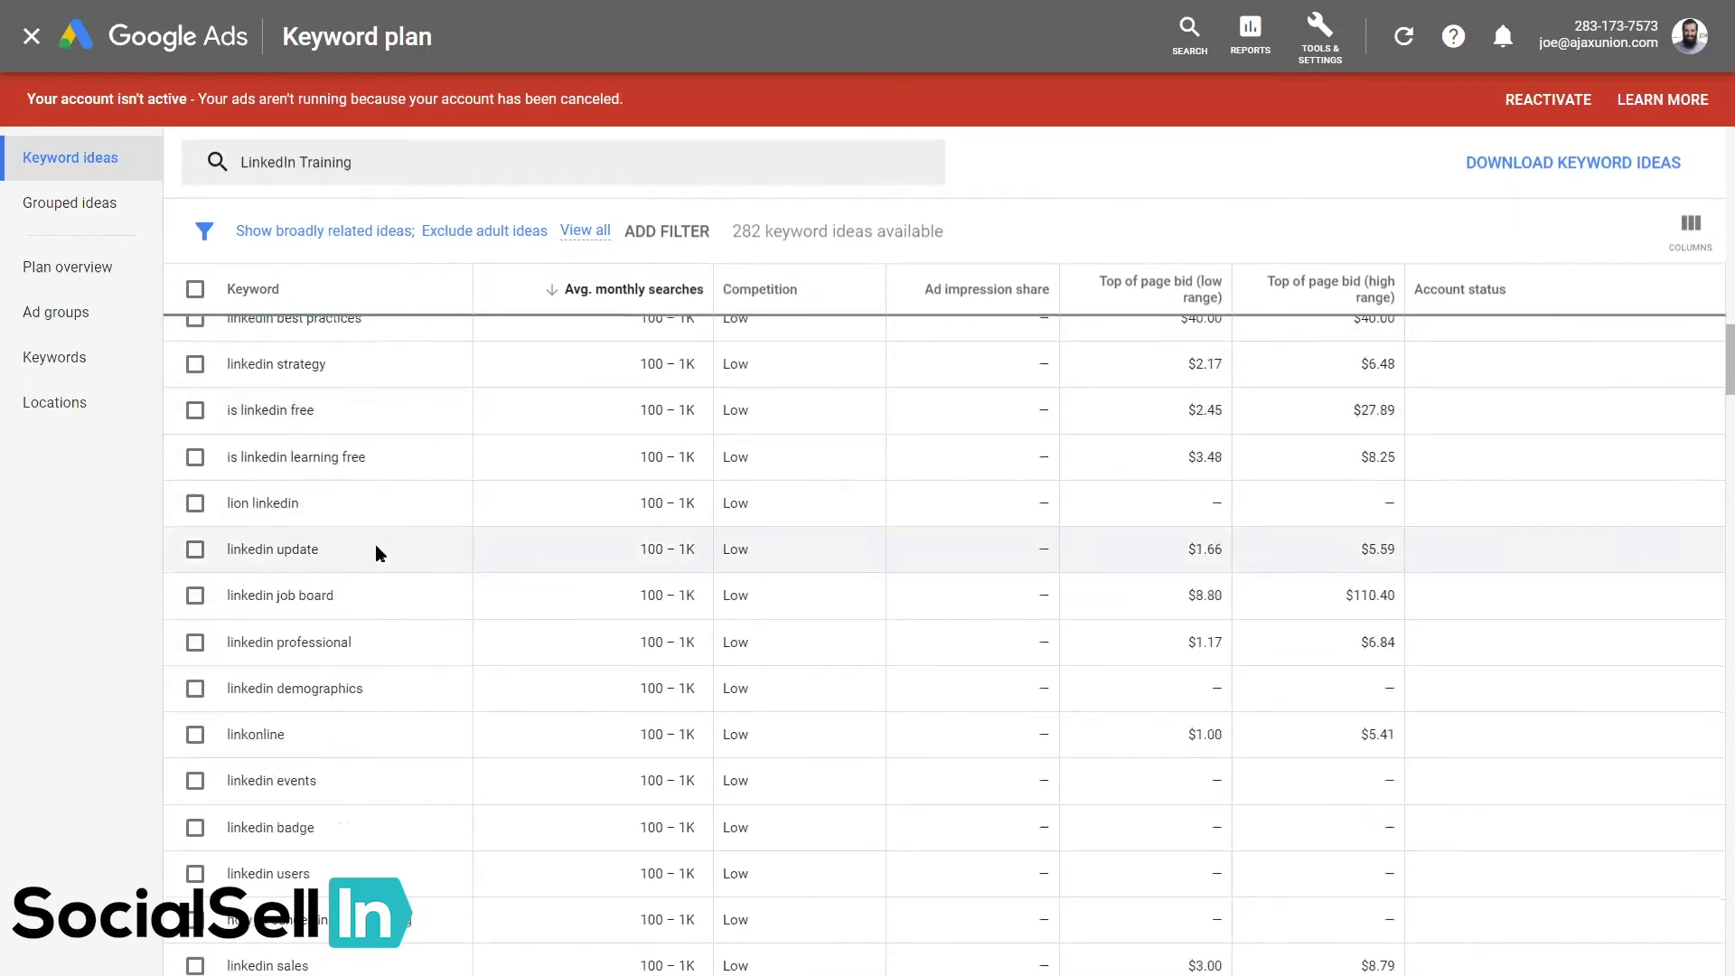
scroll(534, 515, up, 15)
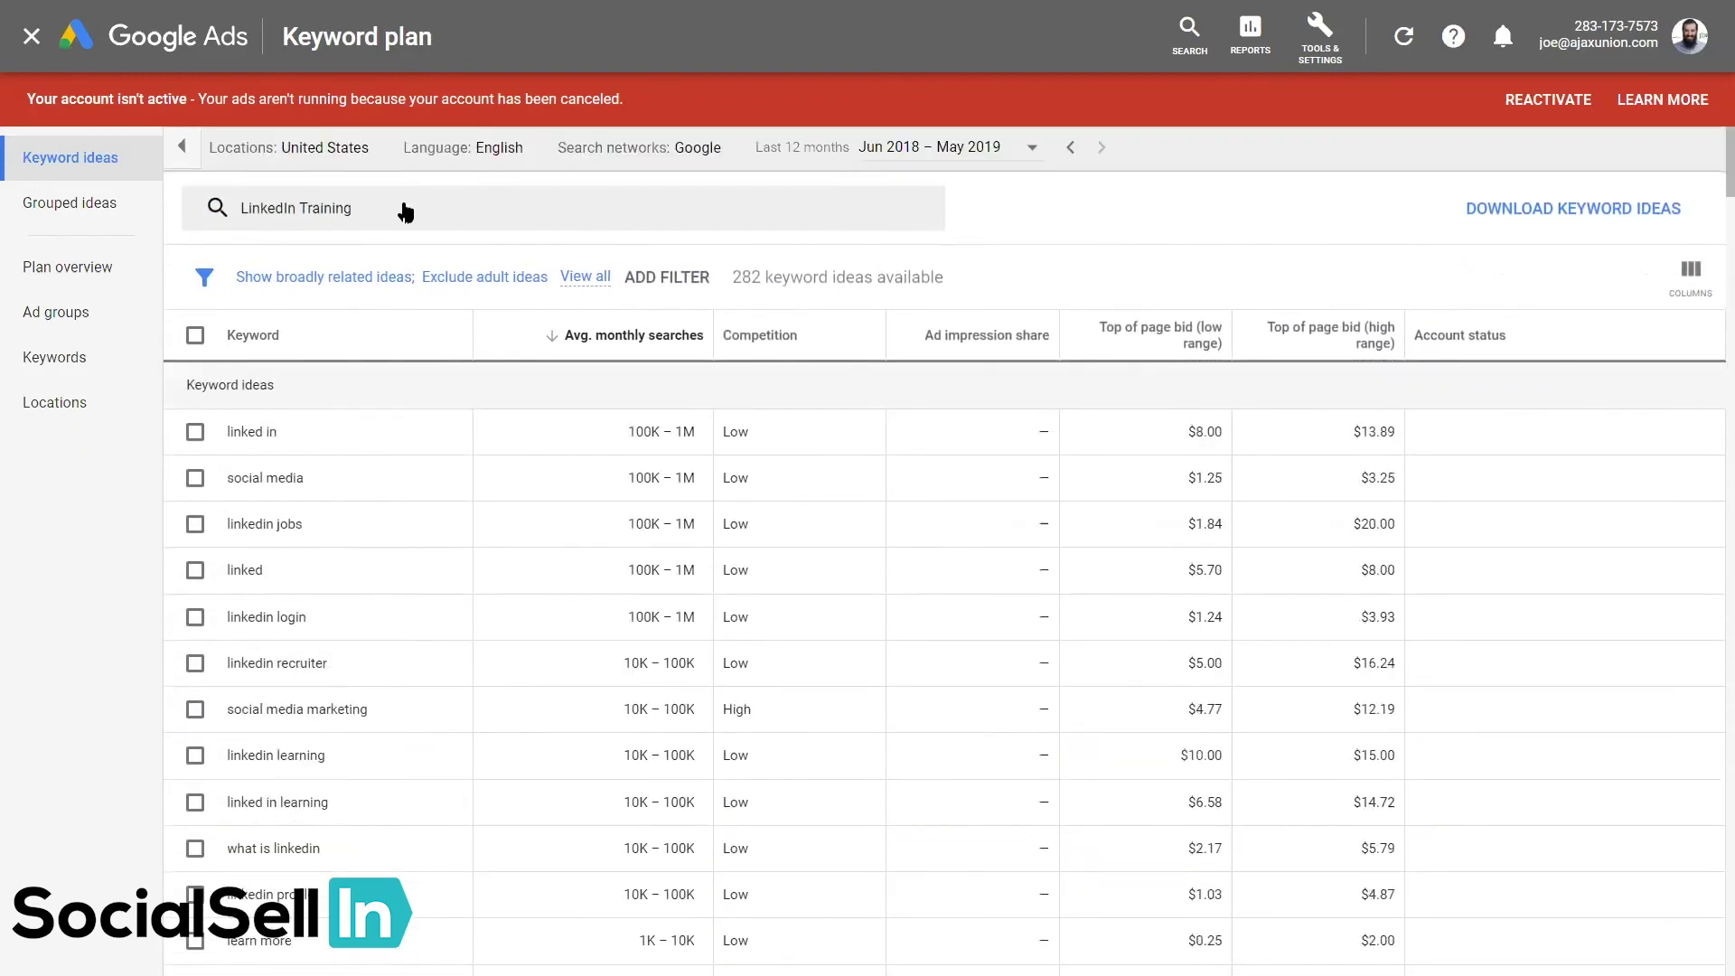
Swap the seed keyword to 'How To LinkedIn' and load its 1,002 keyword ideas
click(405, 203)
click(378, 207)
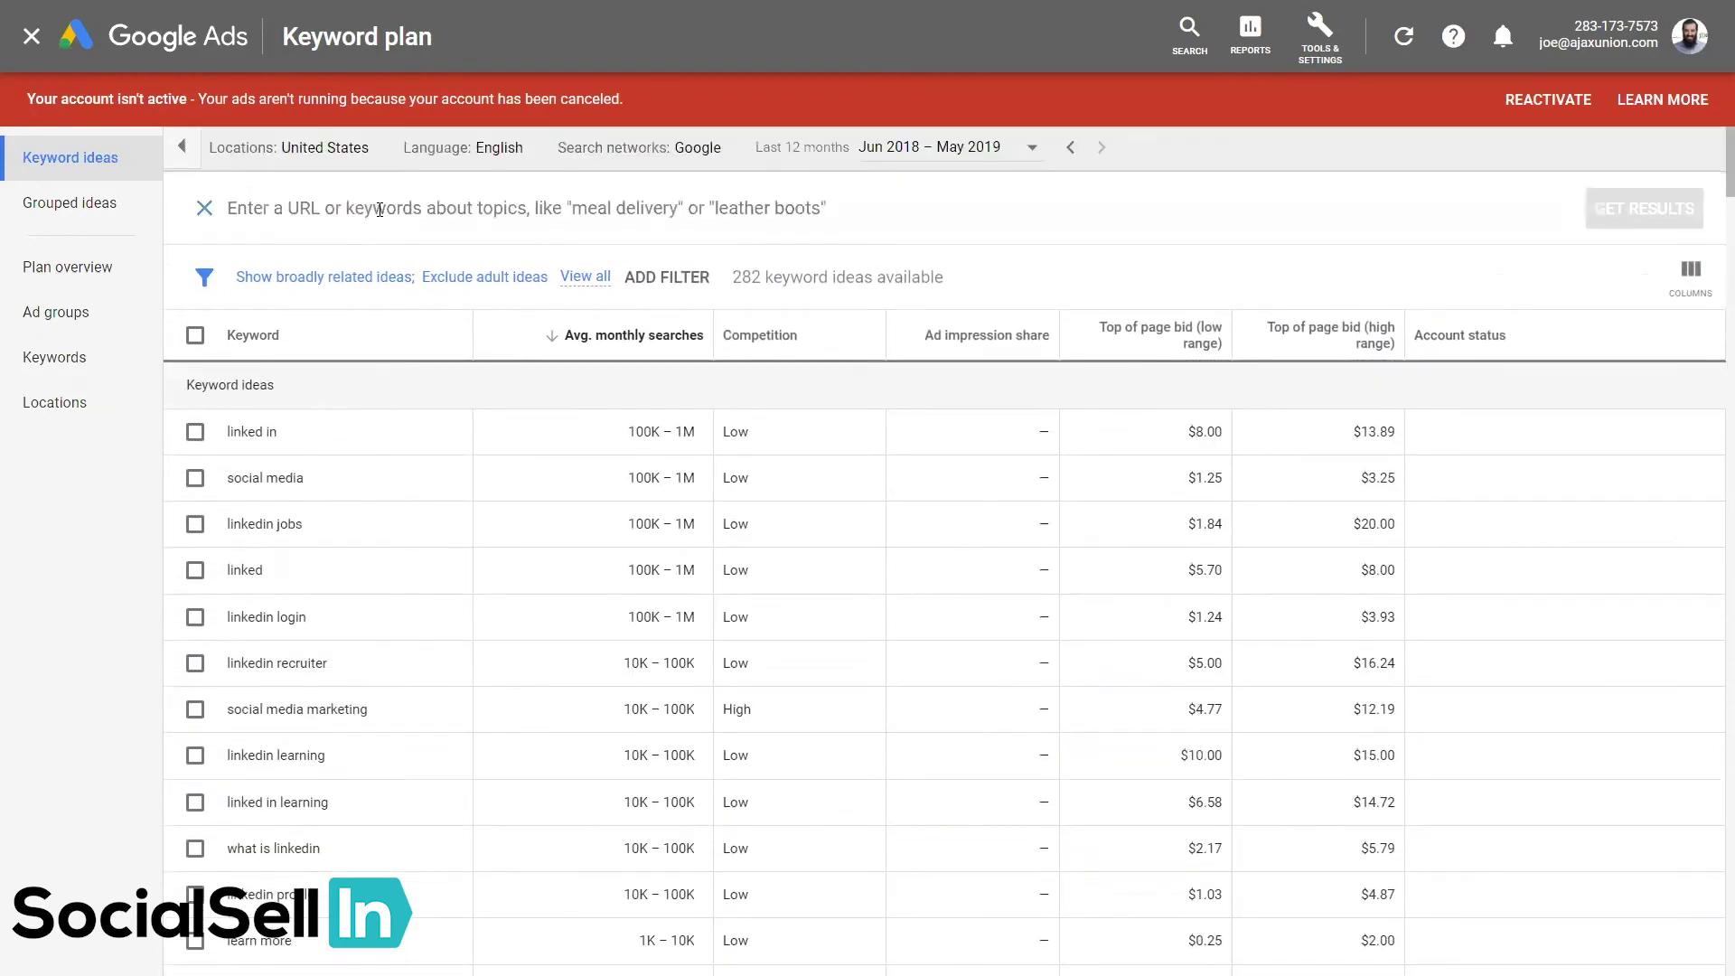
text(How To LinkedIn)
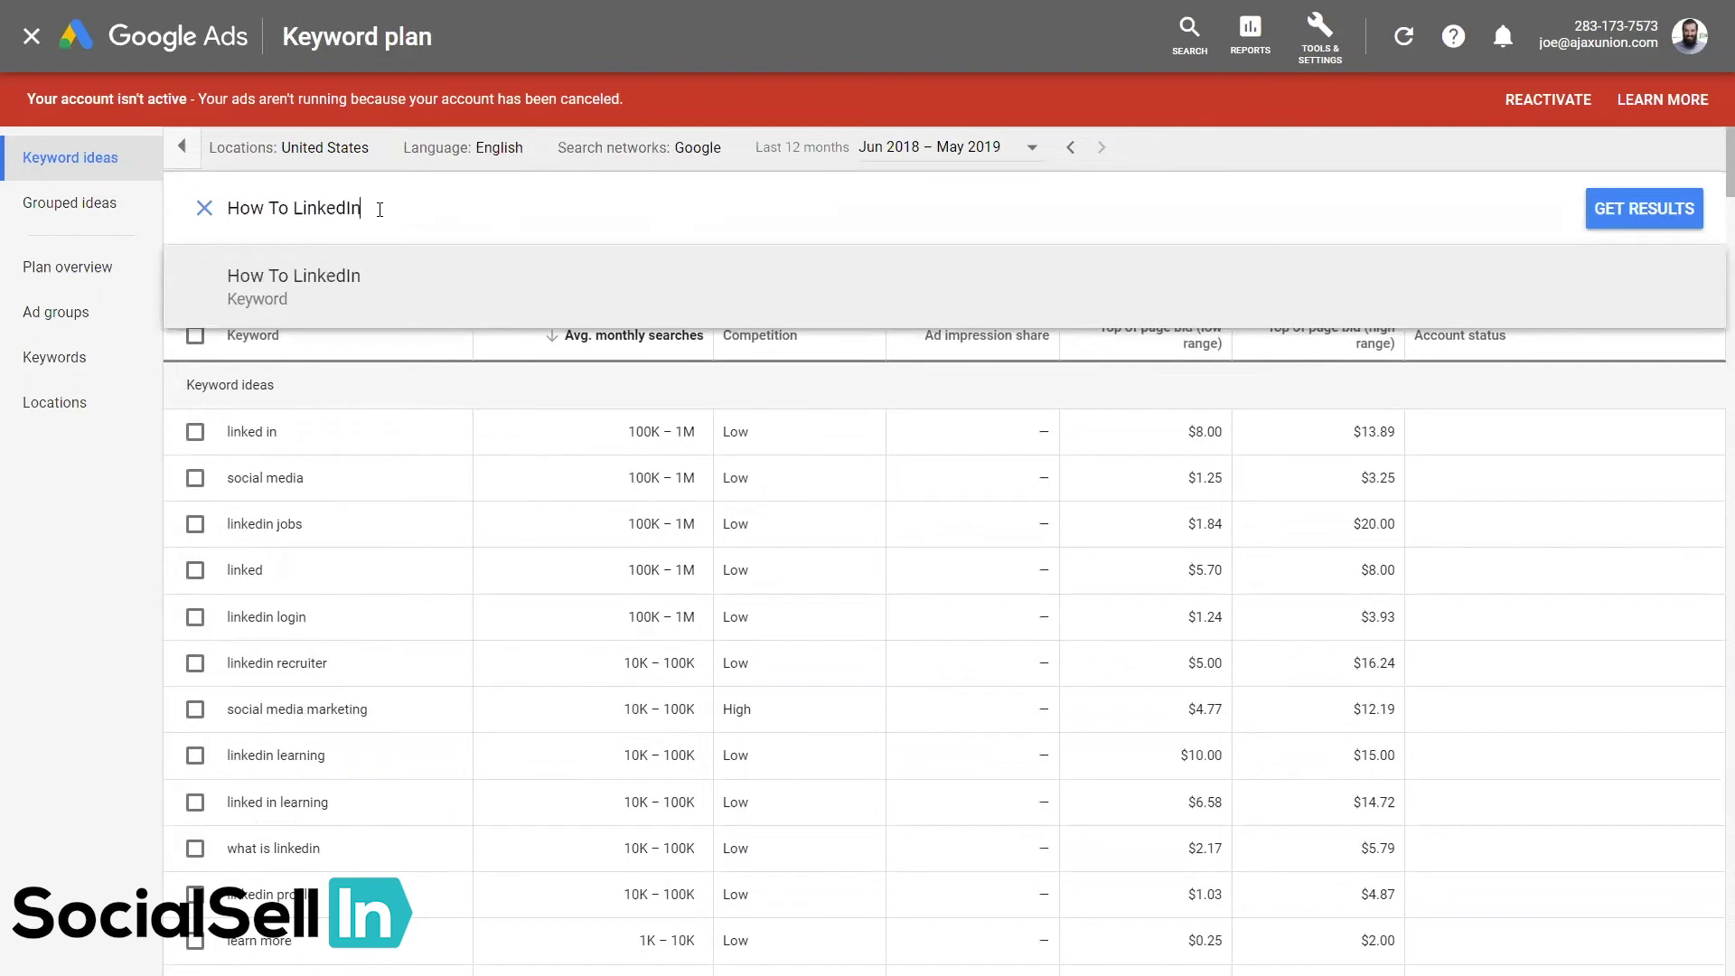
key(Return)
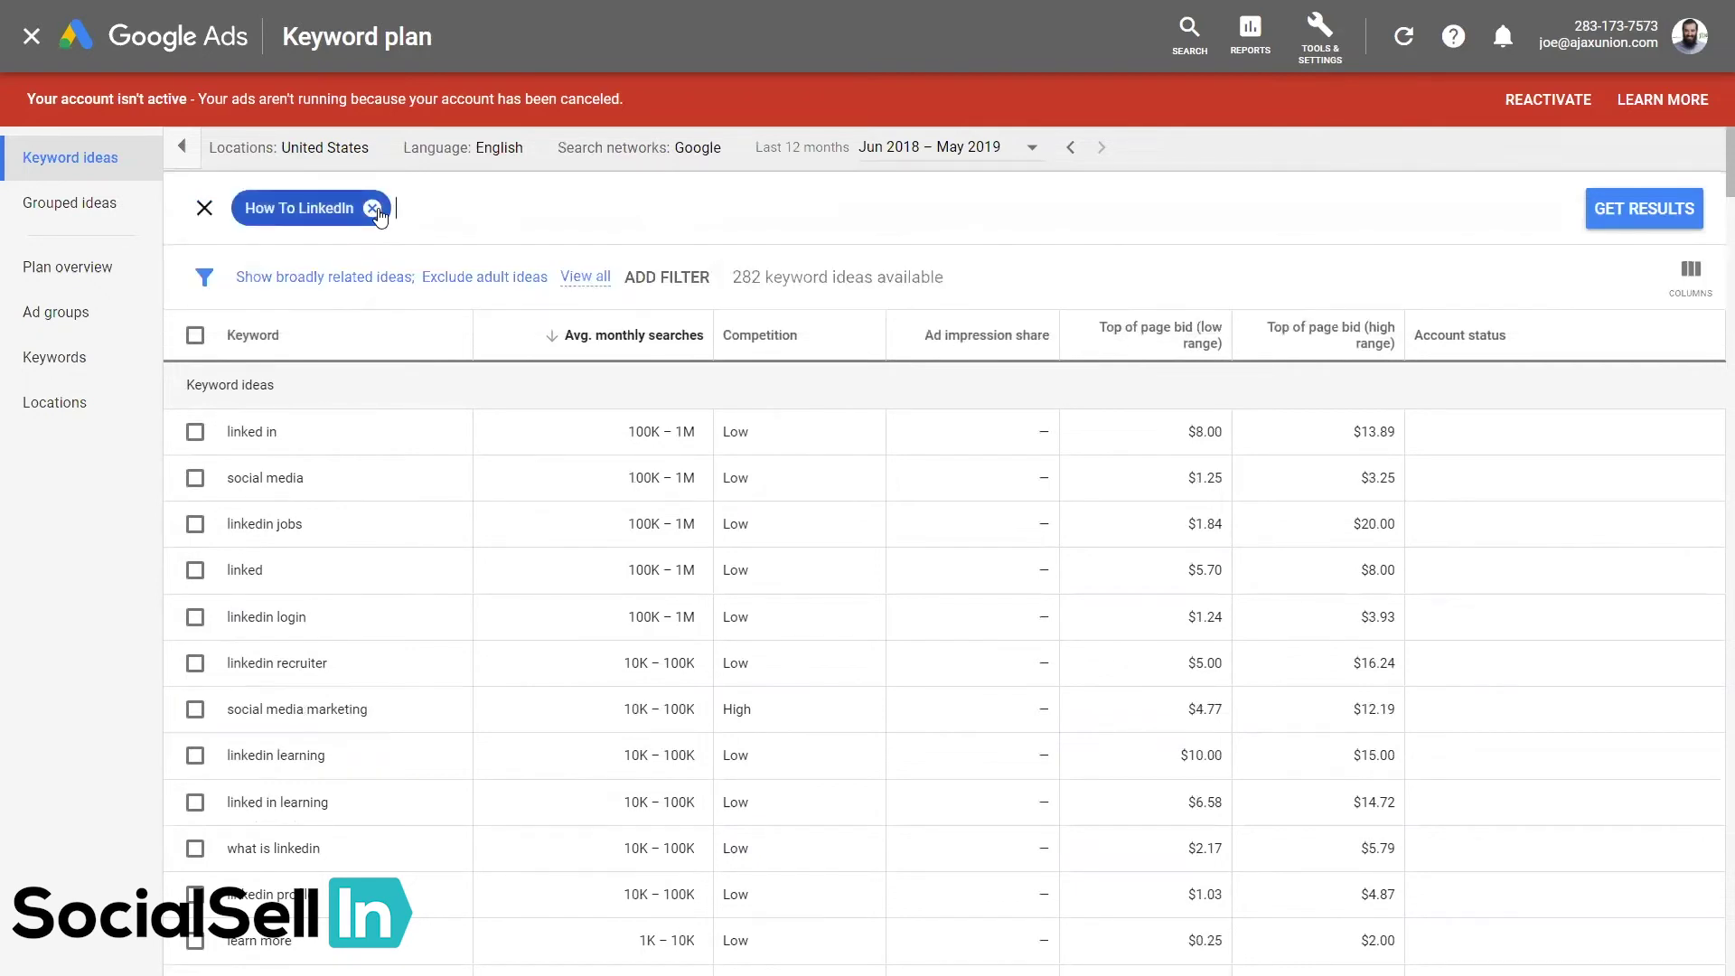
click(1674, 207)
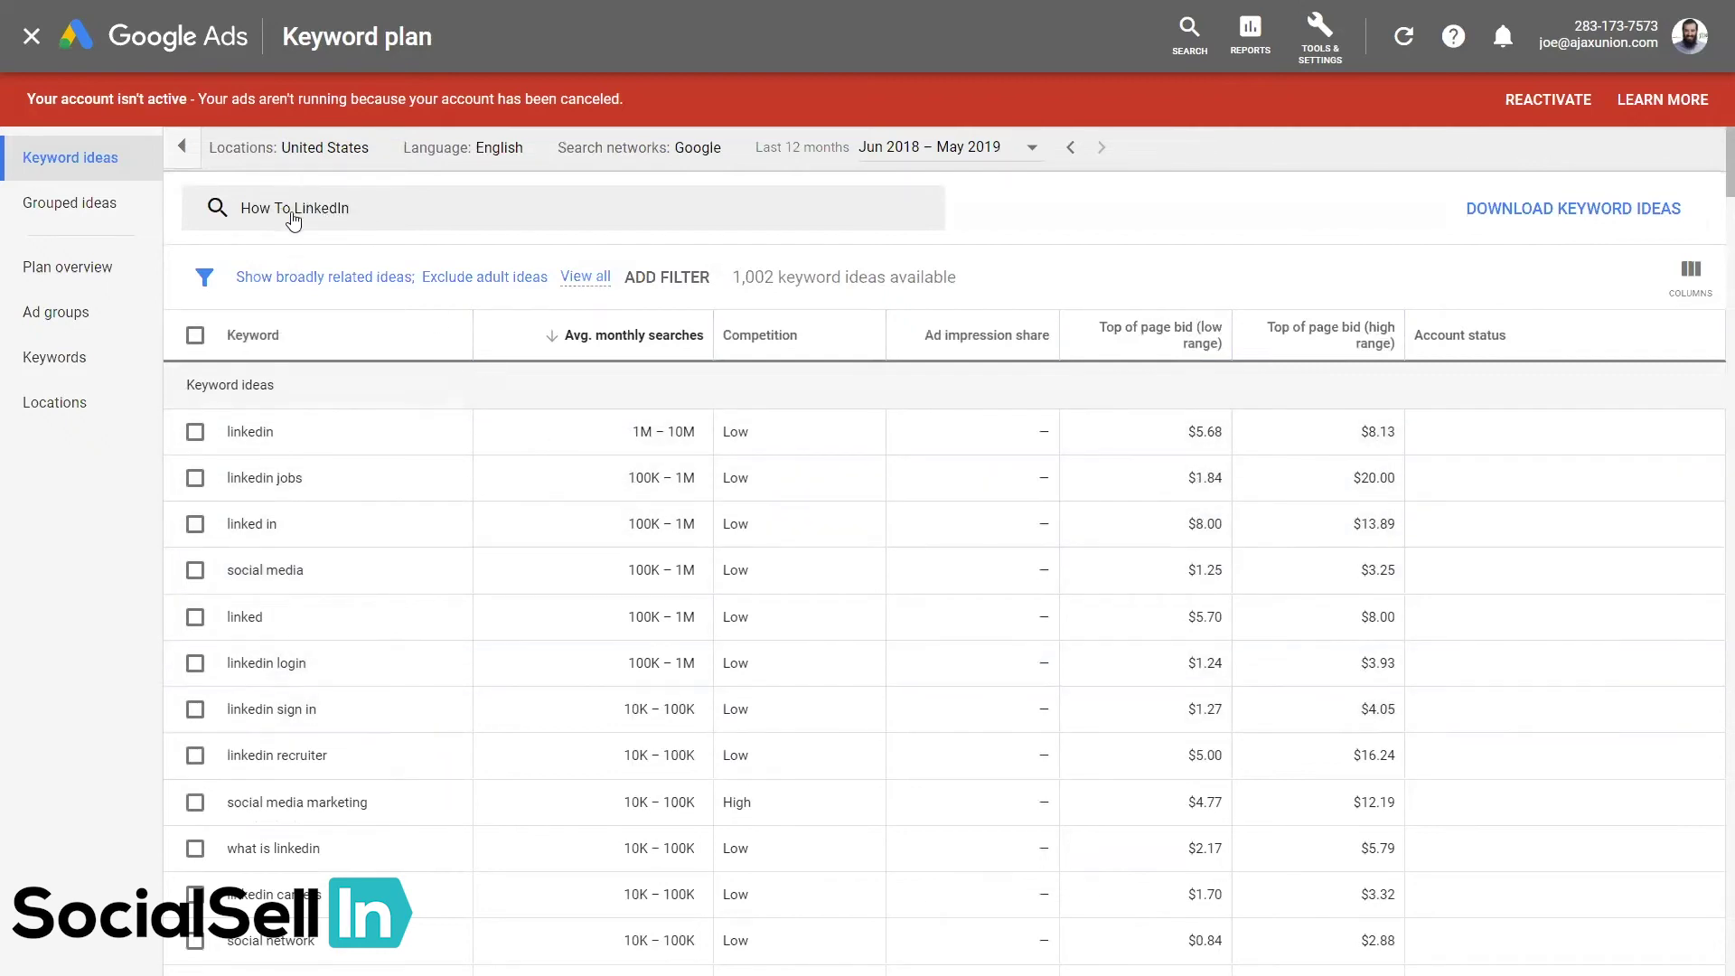
click(330, 208)
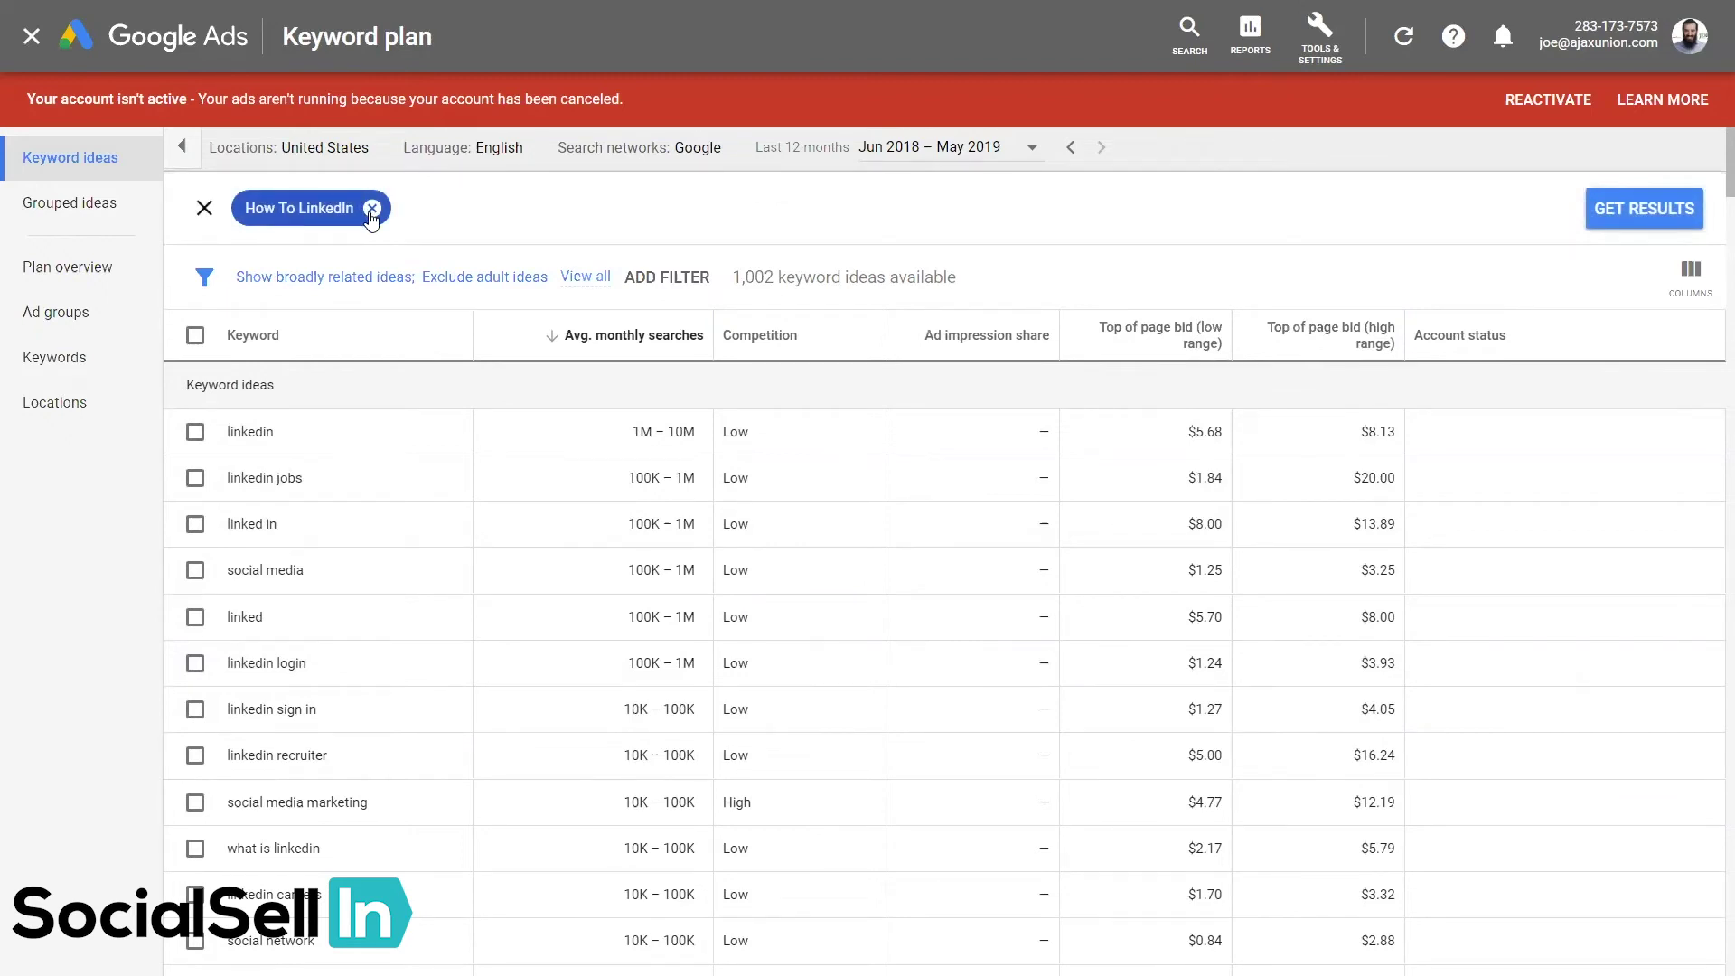
Search keyword ideas for the quoted phrase '"How To" Linkedin'
click(371, 209)
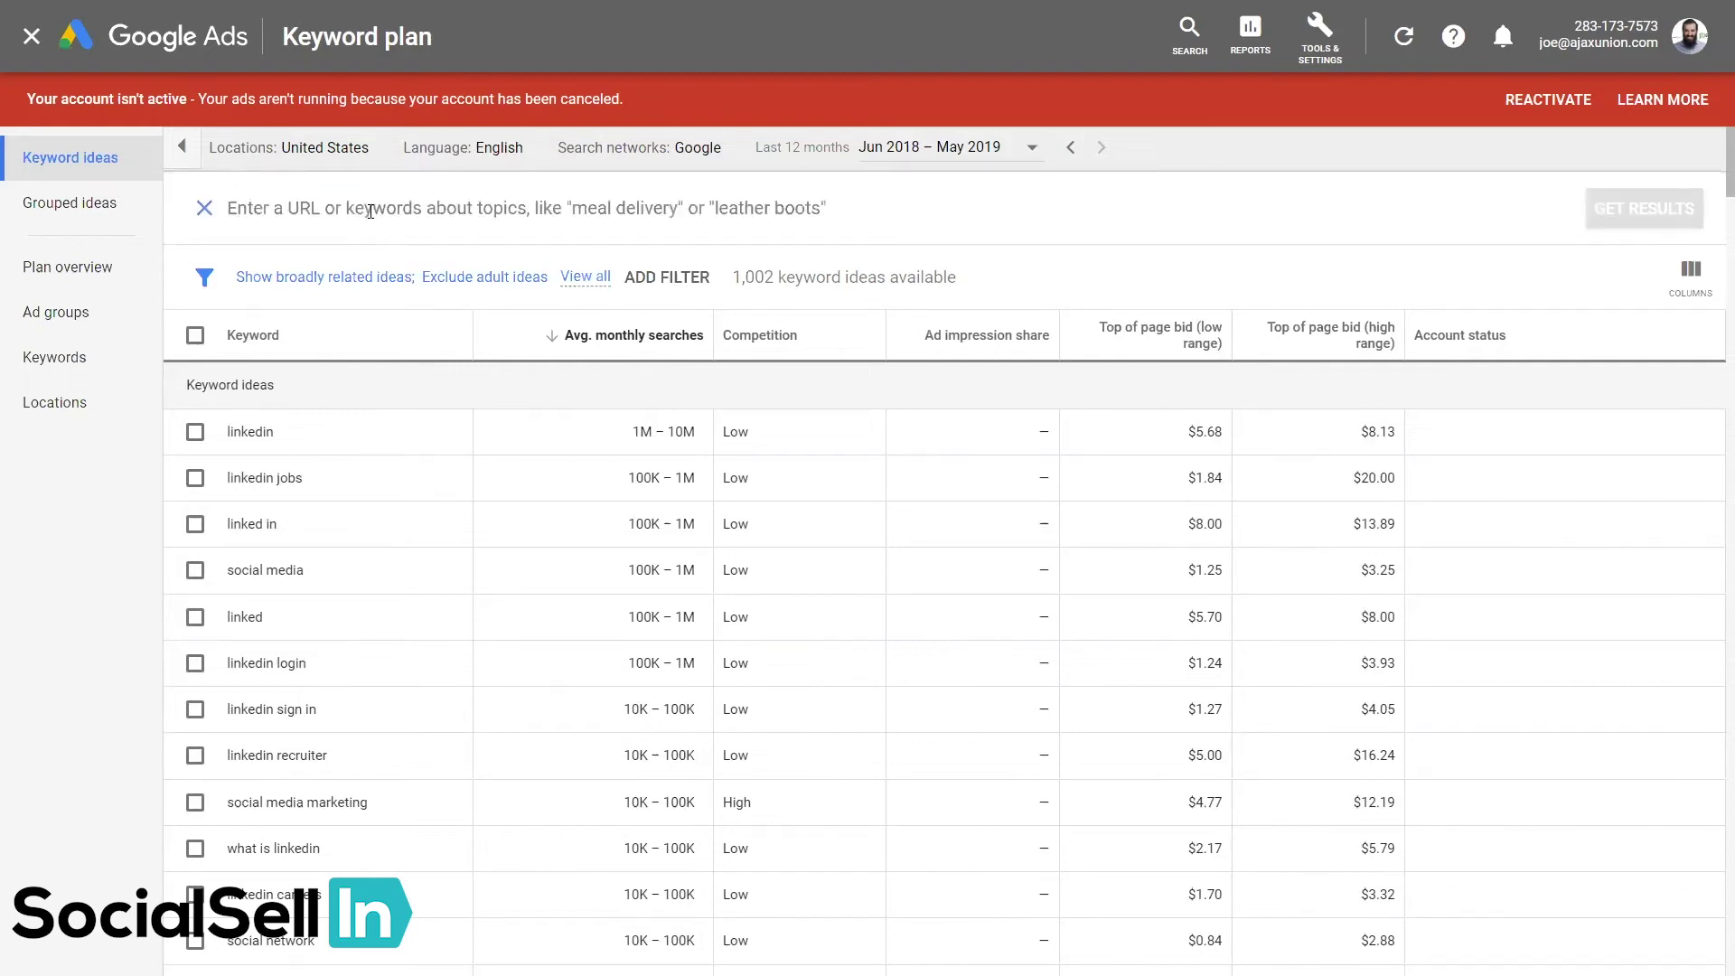
text("How To" L)
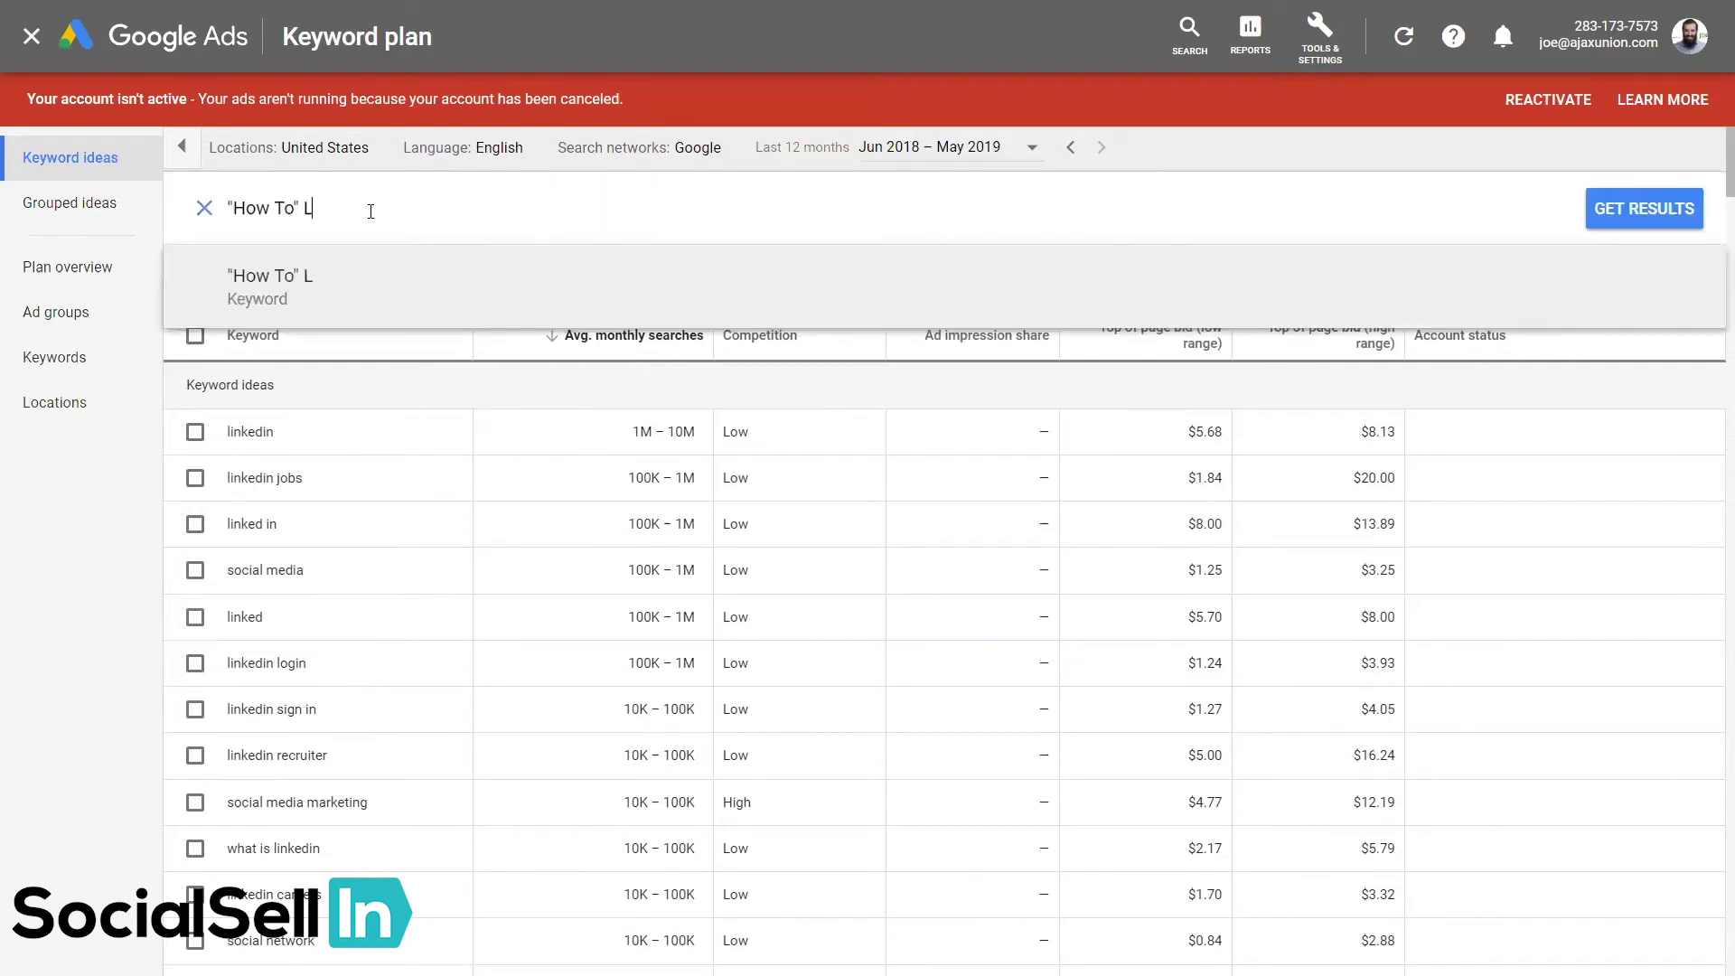
text(inkedin)
key(Return)
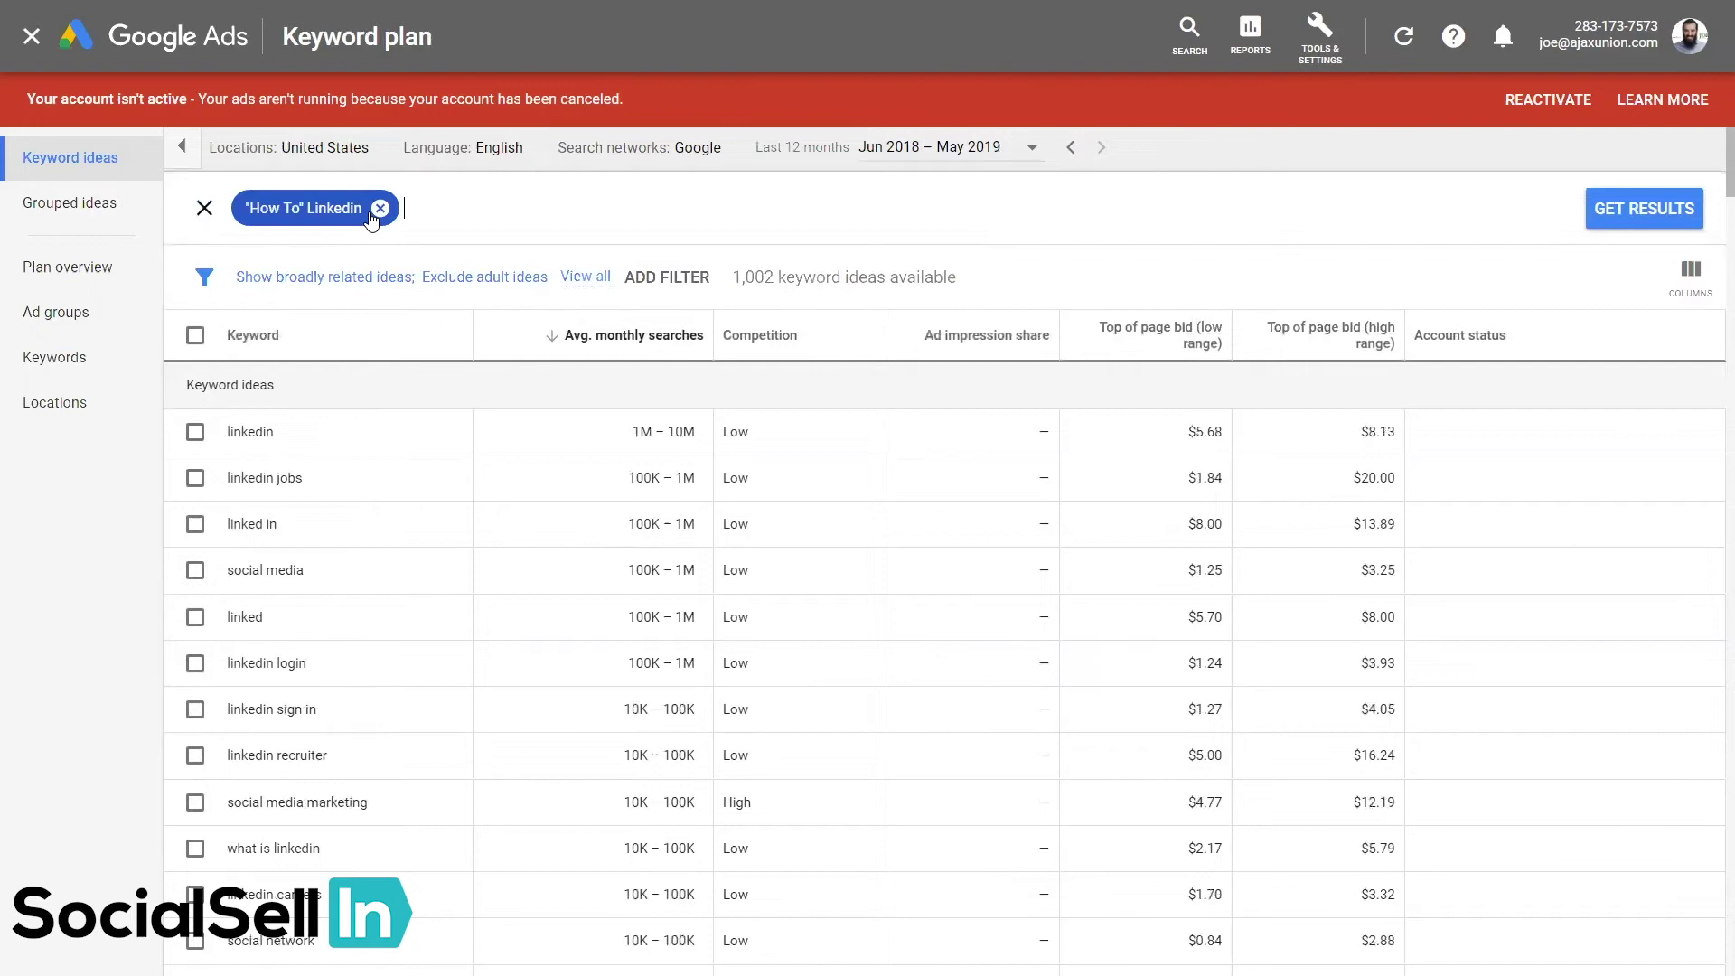
click(1616, 217)
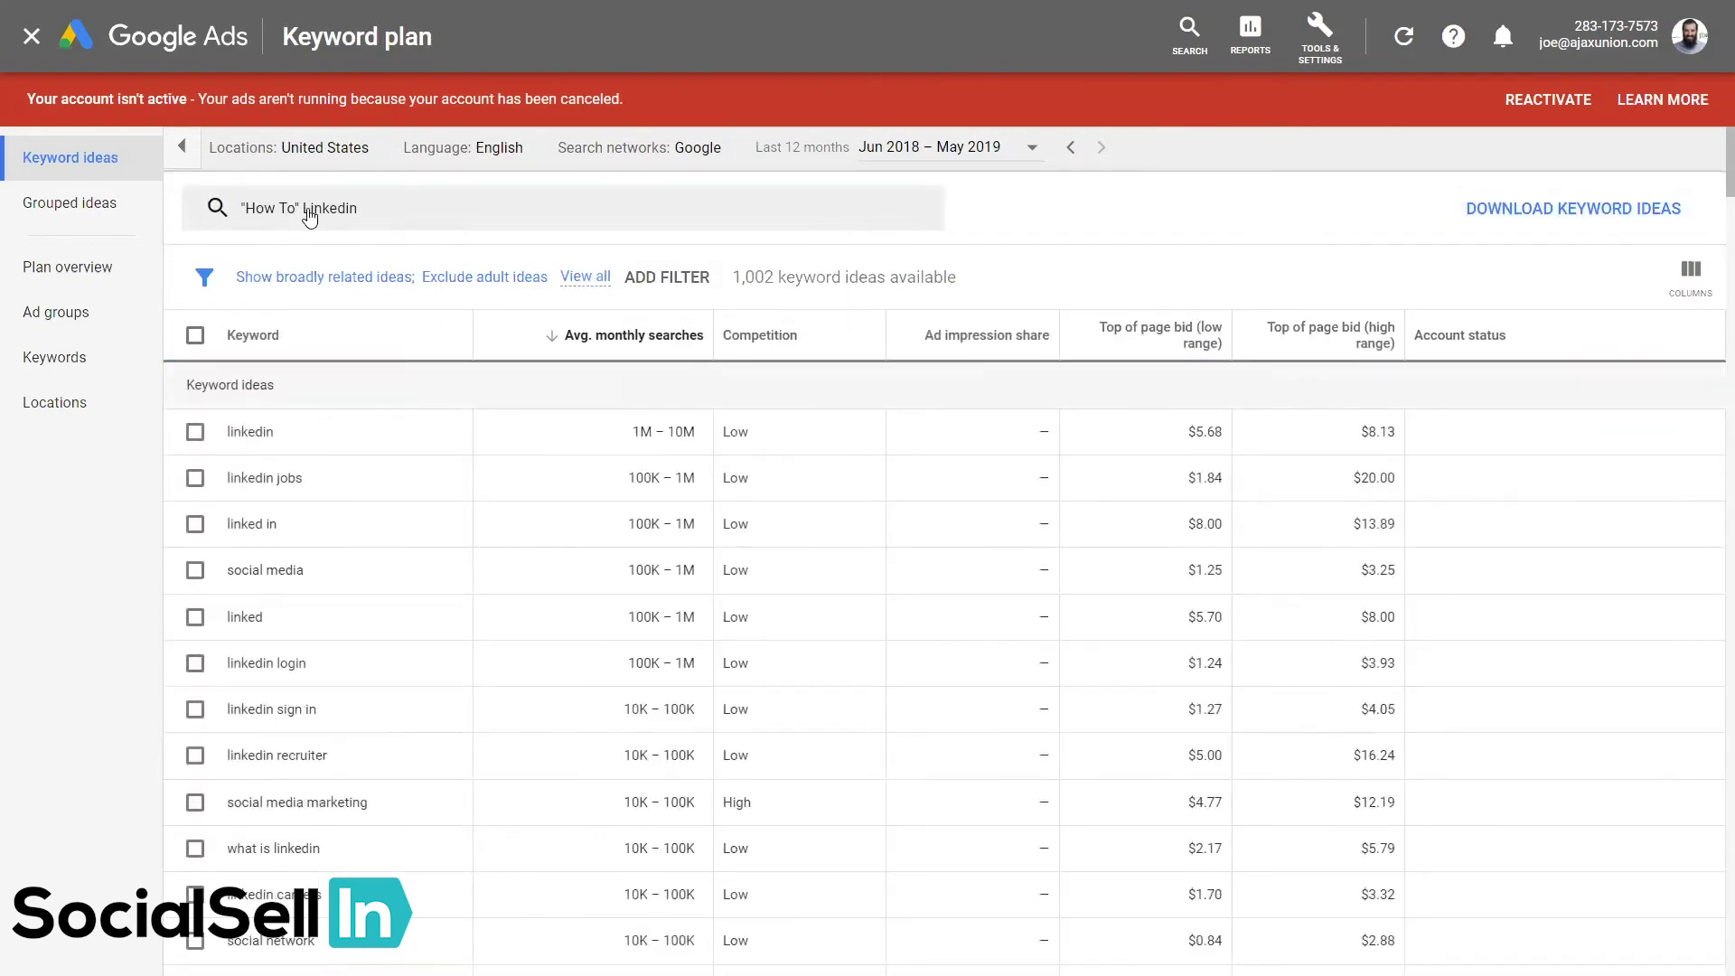
Re-enter the seed as 'LinkedIn' to get +How +To +LinkedIn ideas, with how to linkedin at 100–1K
click(366, 215)
click(380, 208)
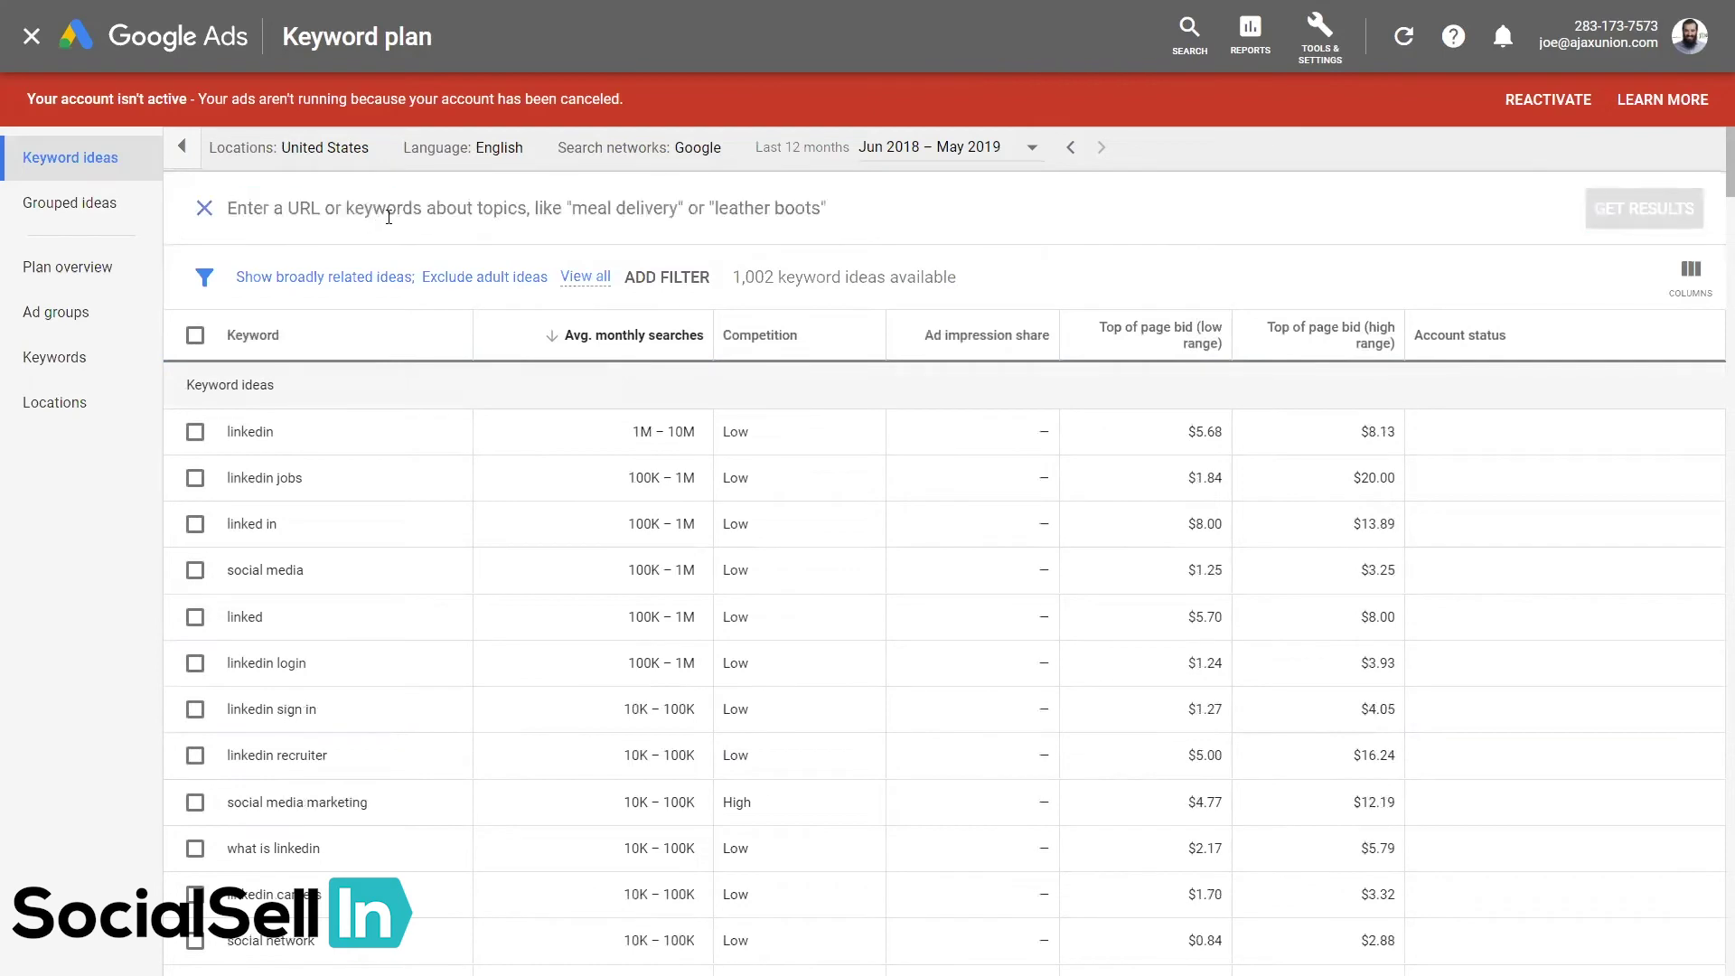
text(LinkedIn)
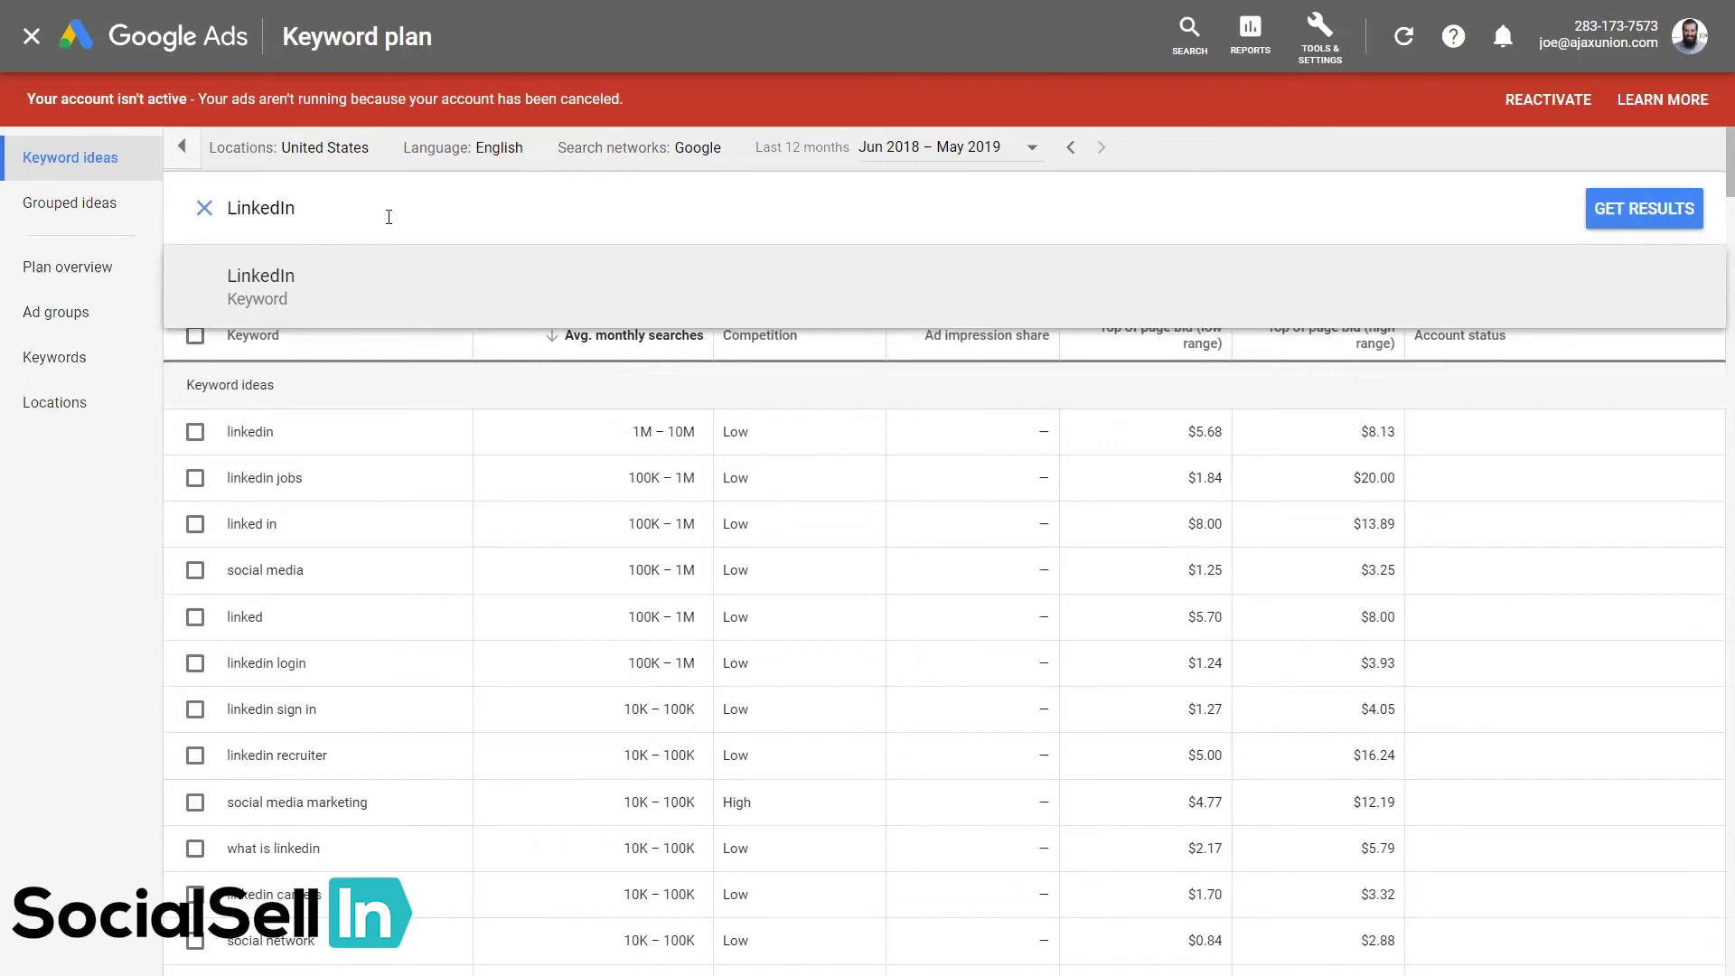
key(Return)
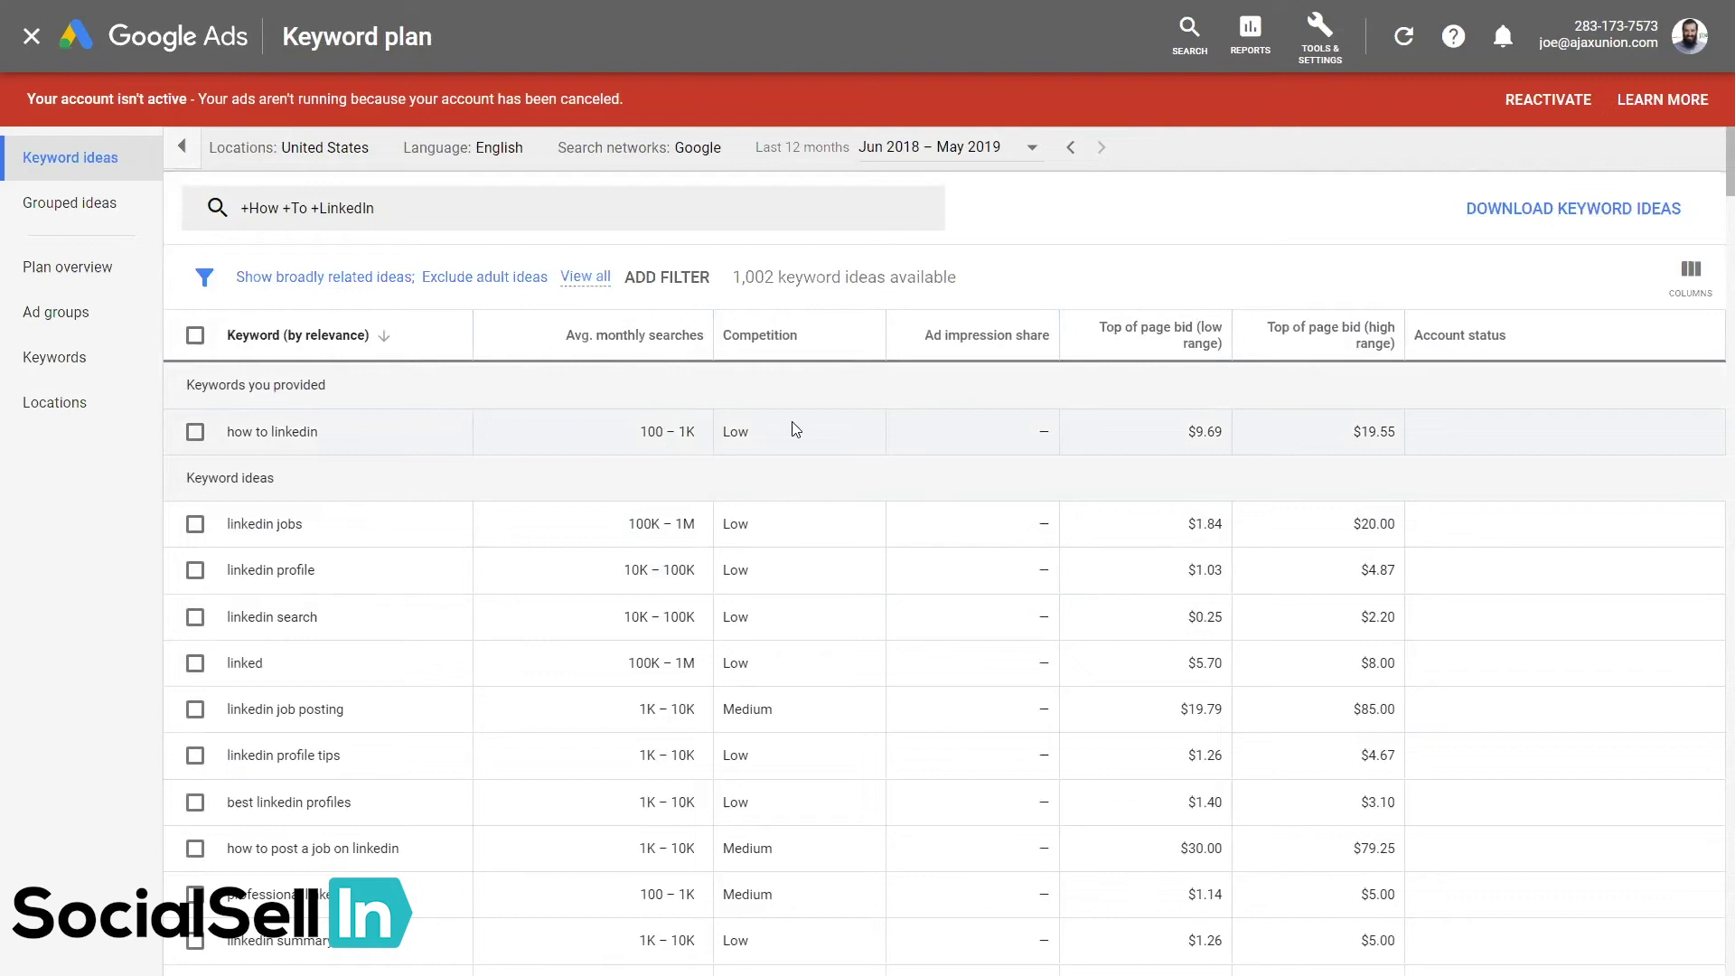
click(357, 227)
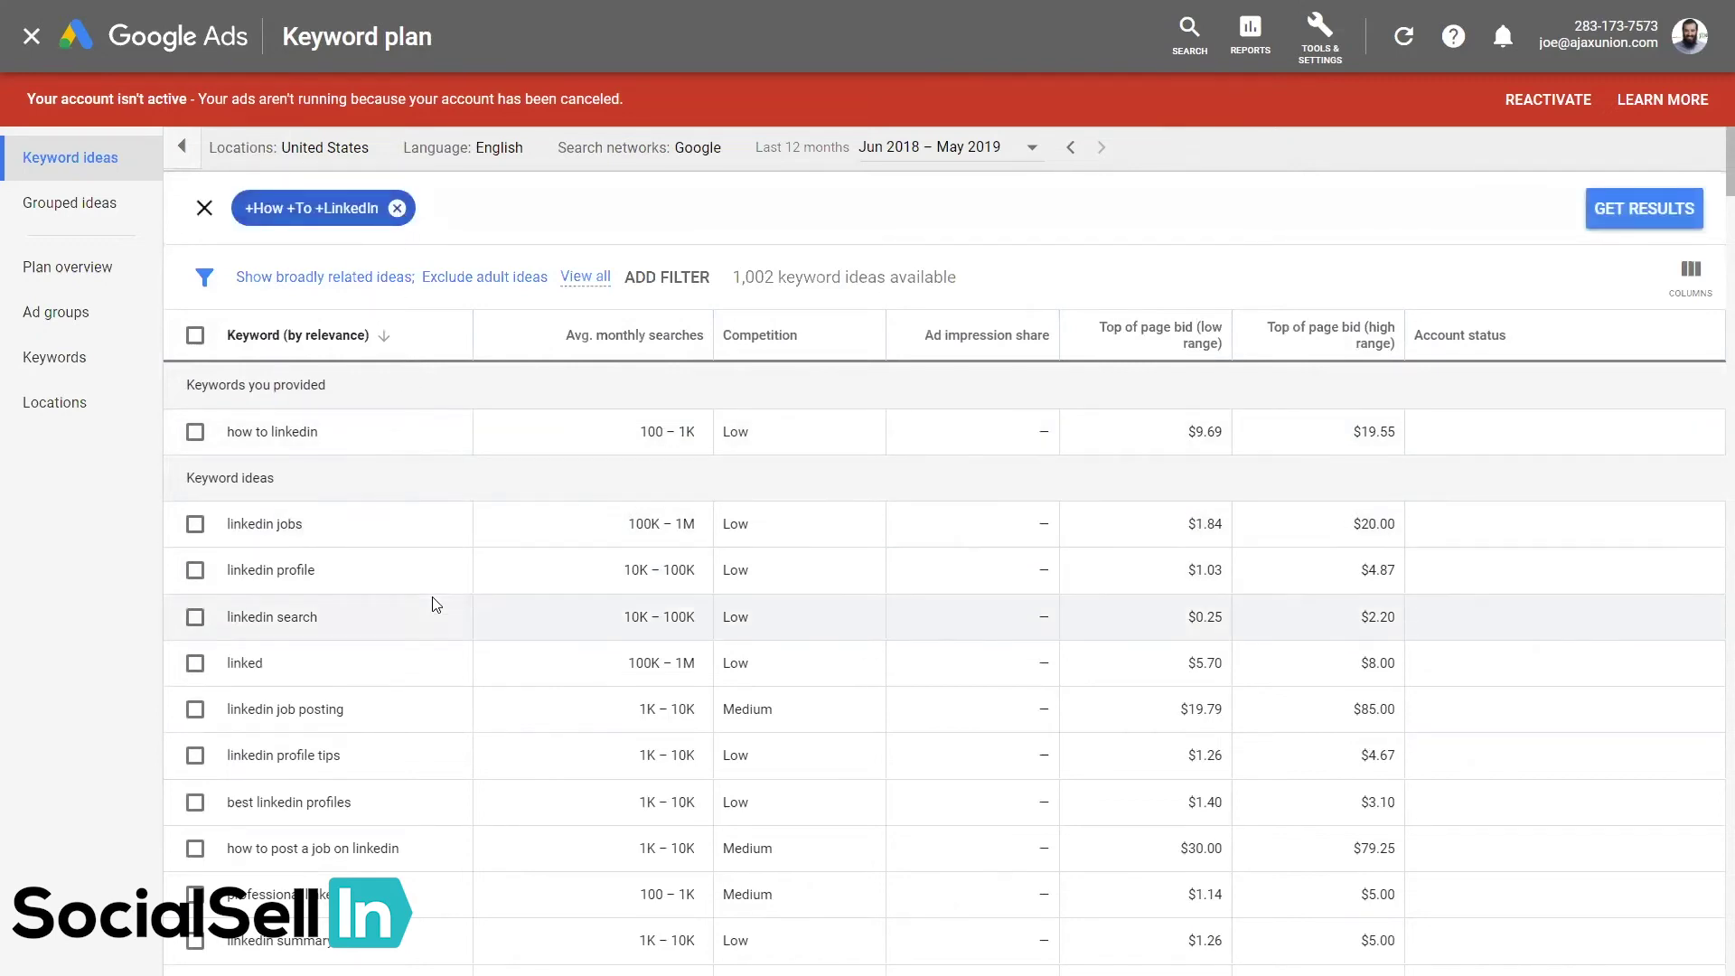
scroll(437, 596, down, 5)
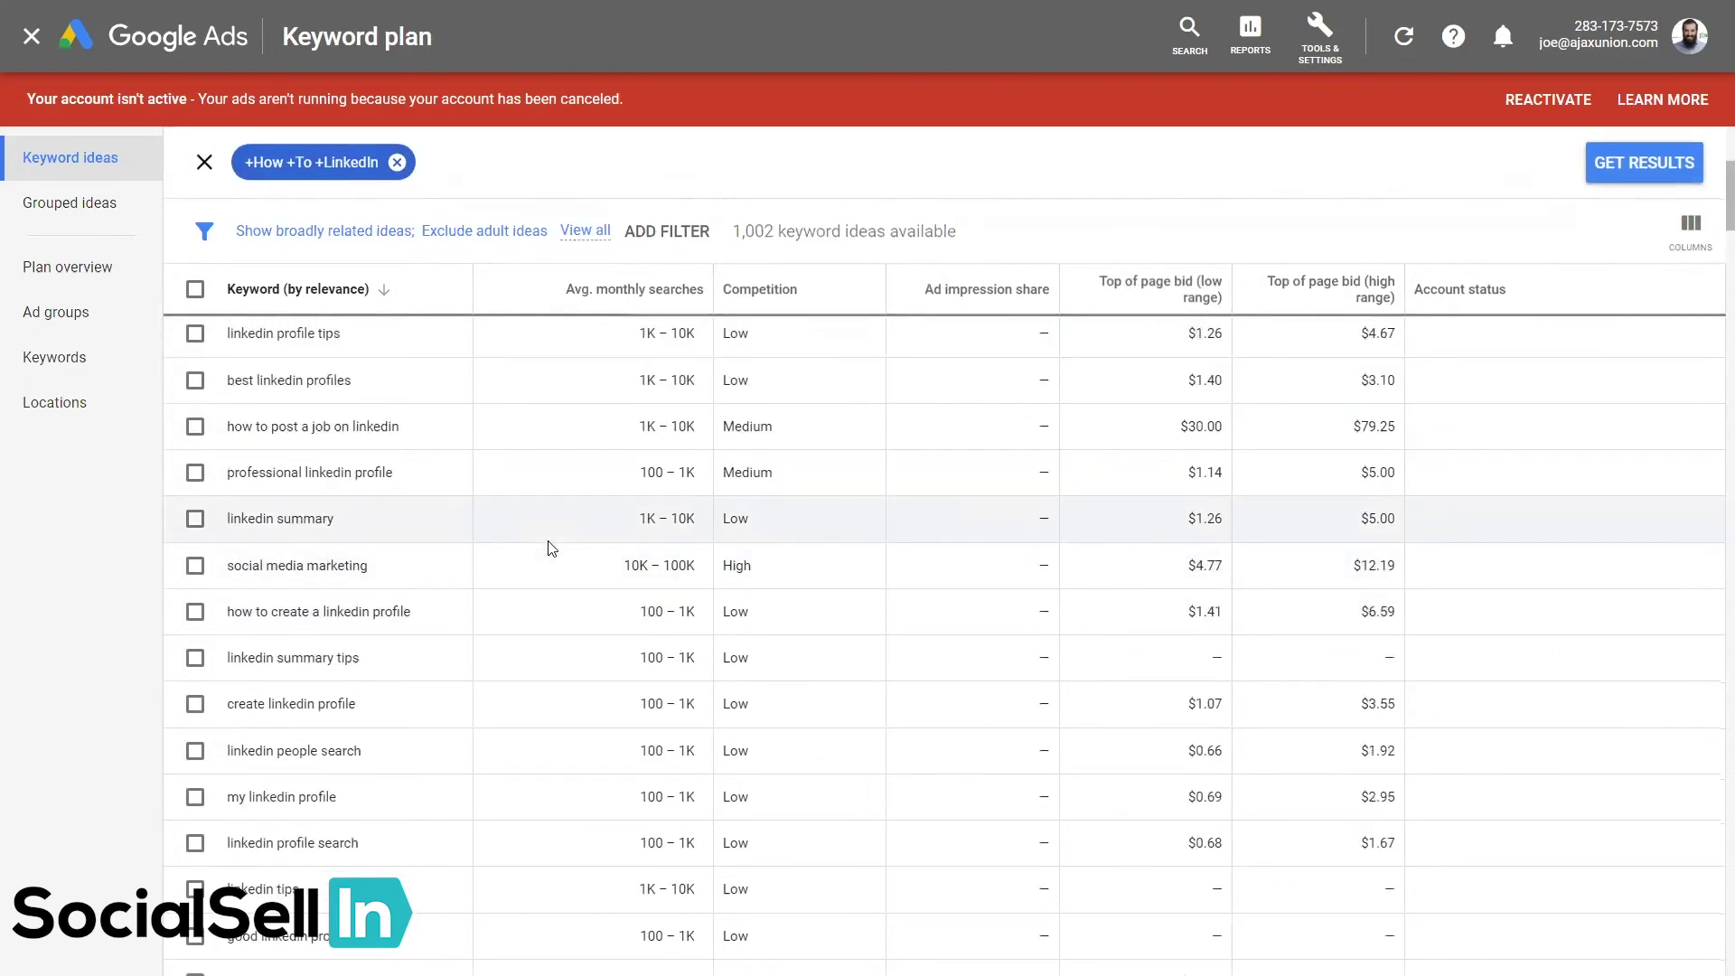
scroll(488, 540, up, 5)
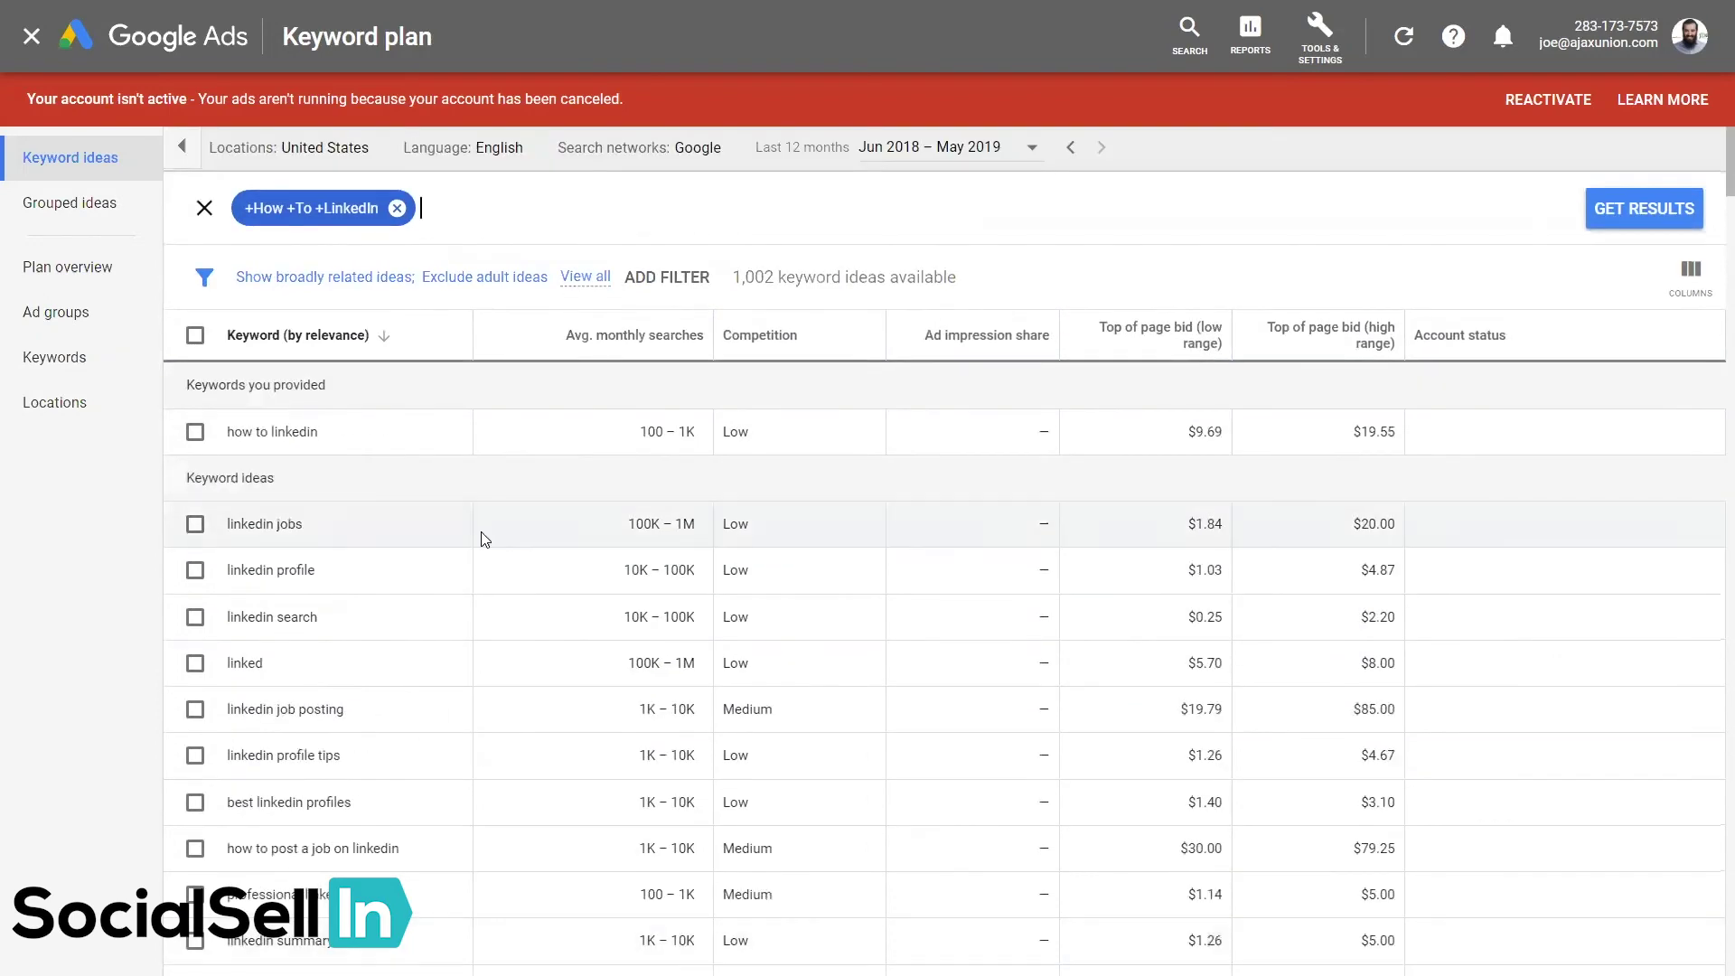
Replace the seed with 'How to use LinkedIn' and load its 801 keyword ideas
click(397, 208)
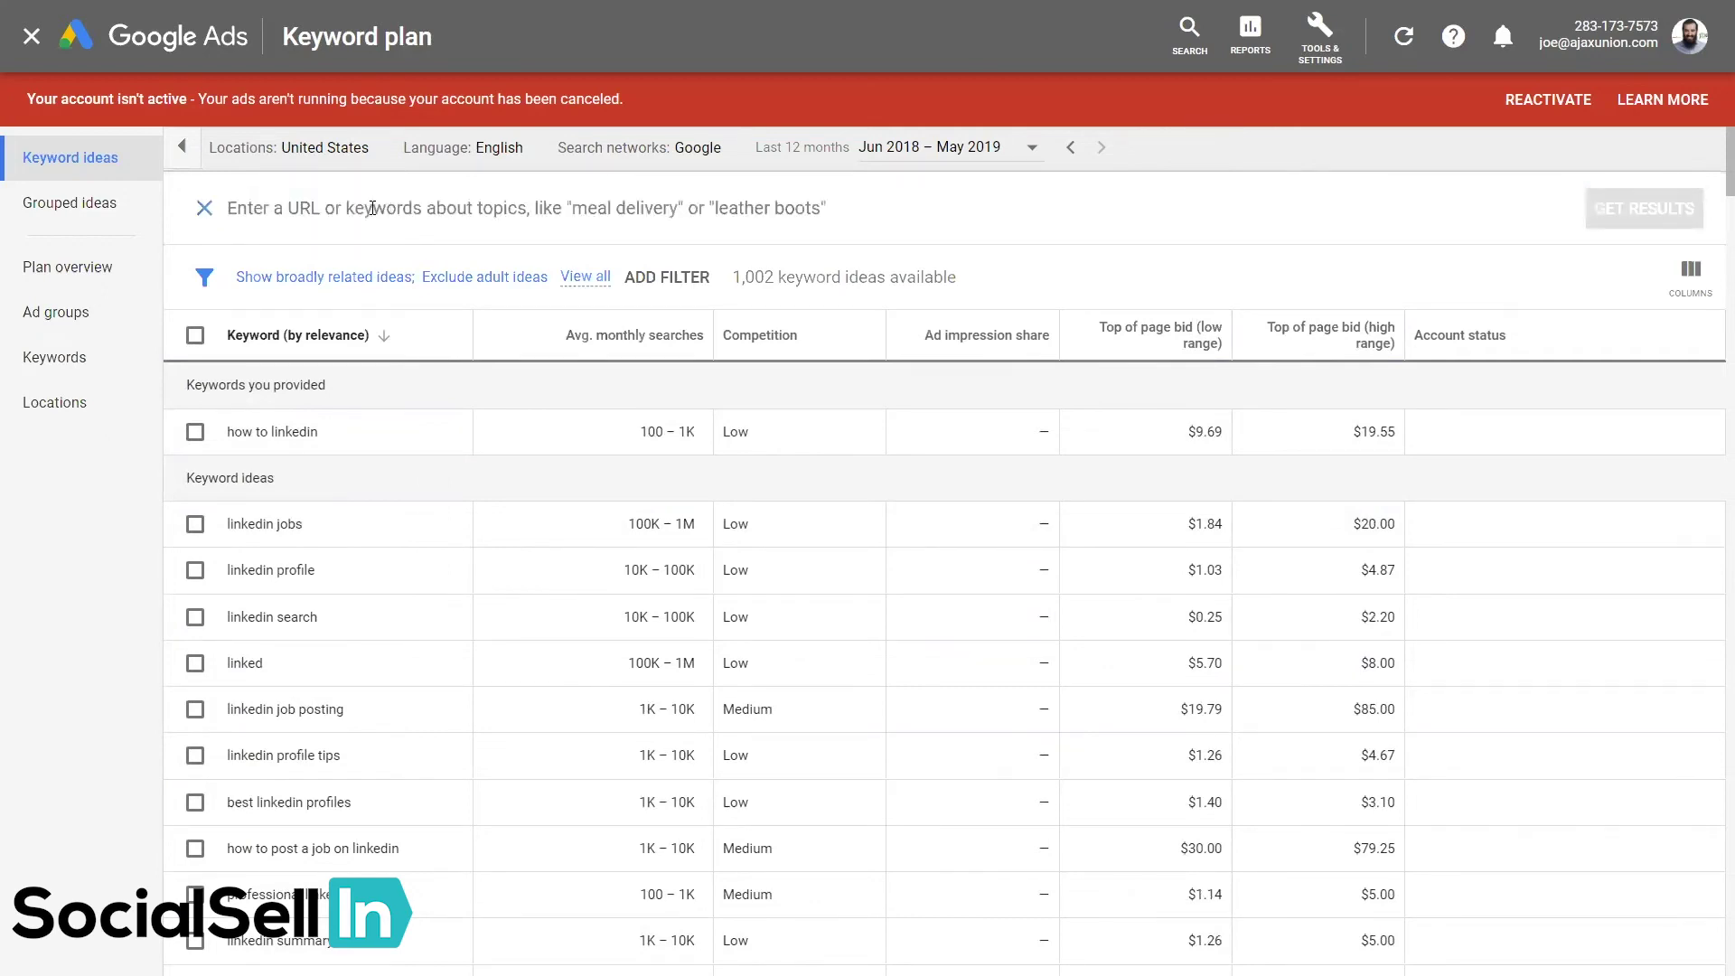
text(How to use)
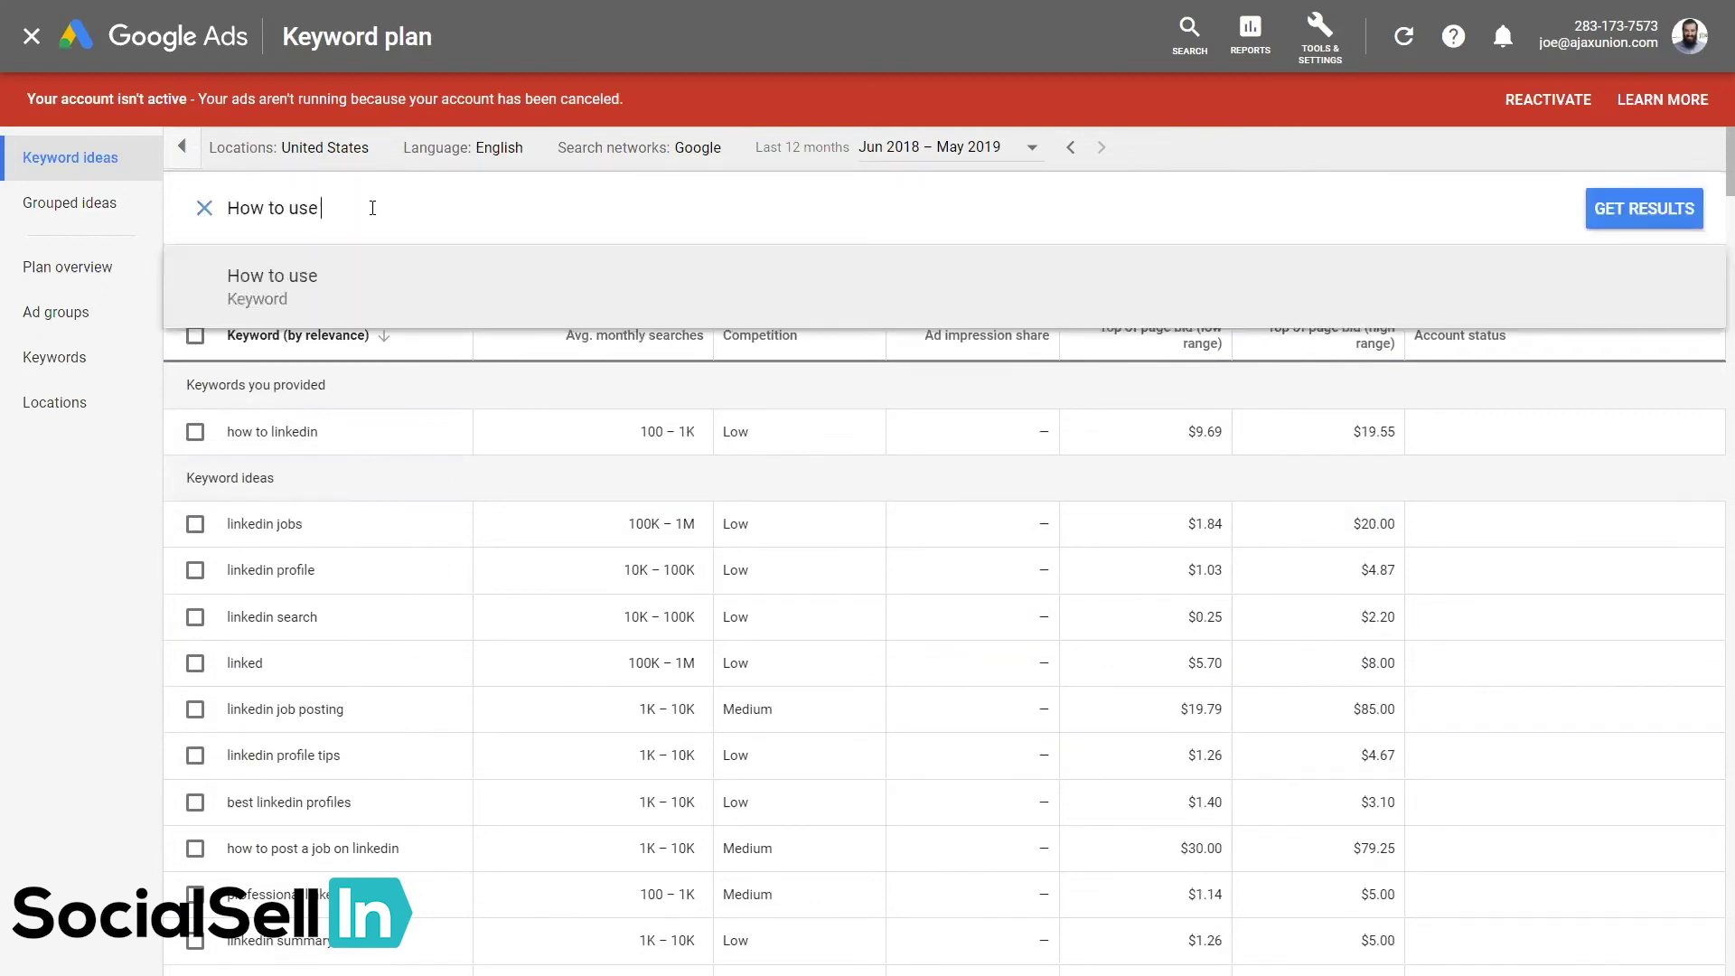
text( LinkedIn)
key(Return)
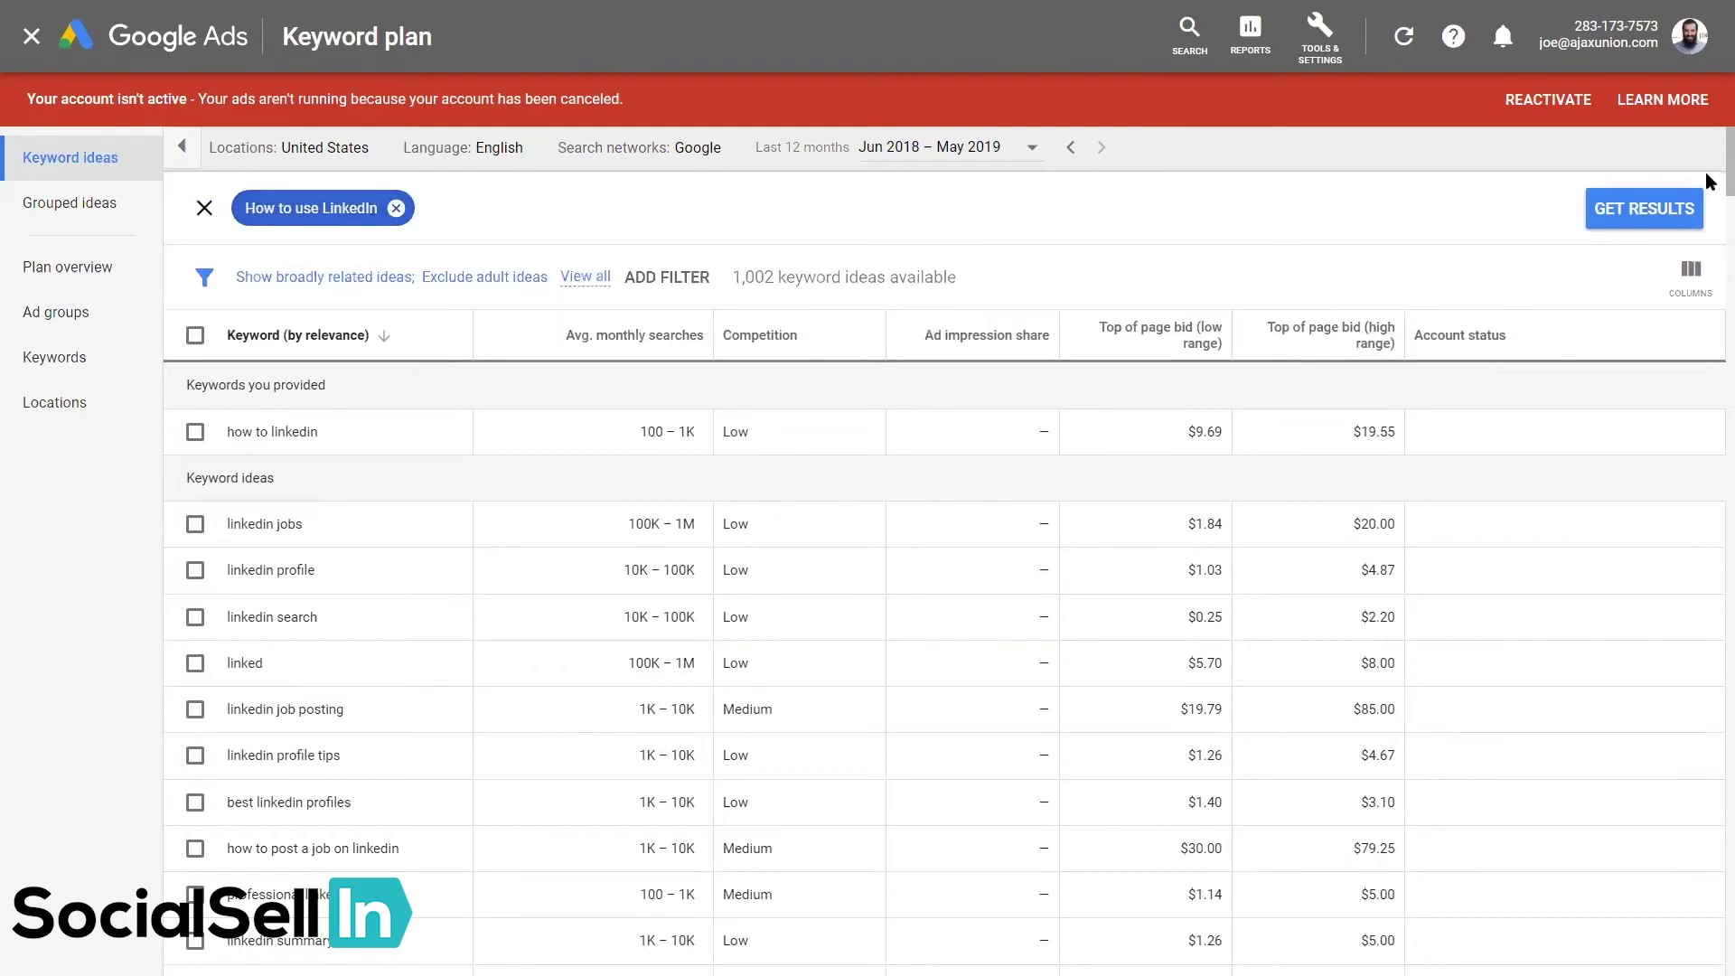
click(1674, 215)
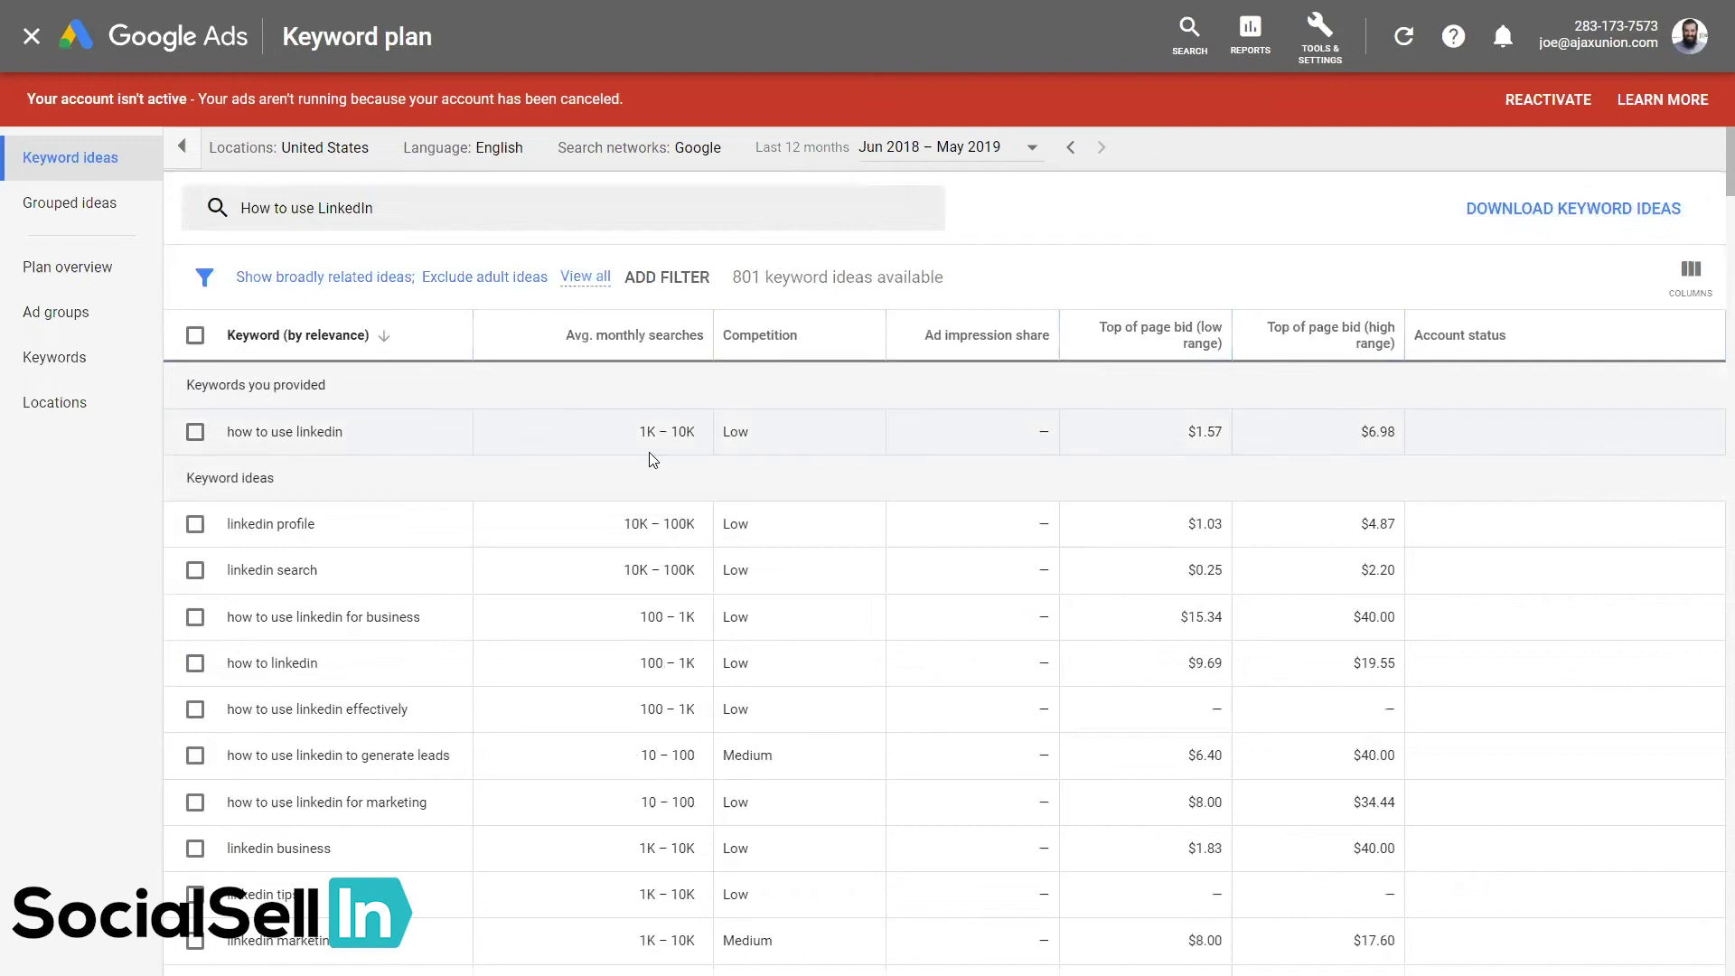
scroll(649, 452, down, 2)
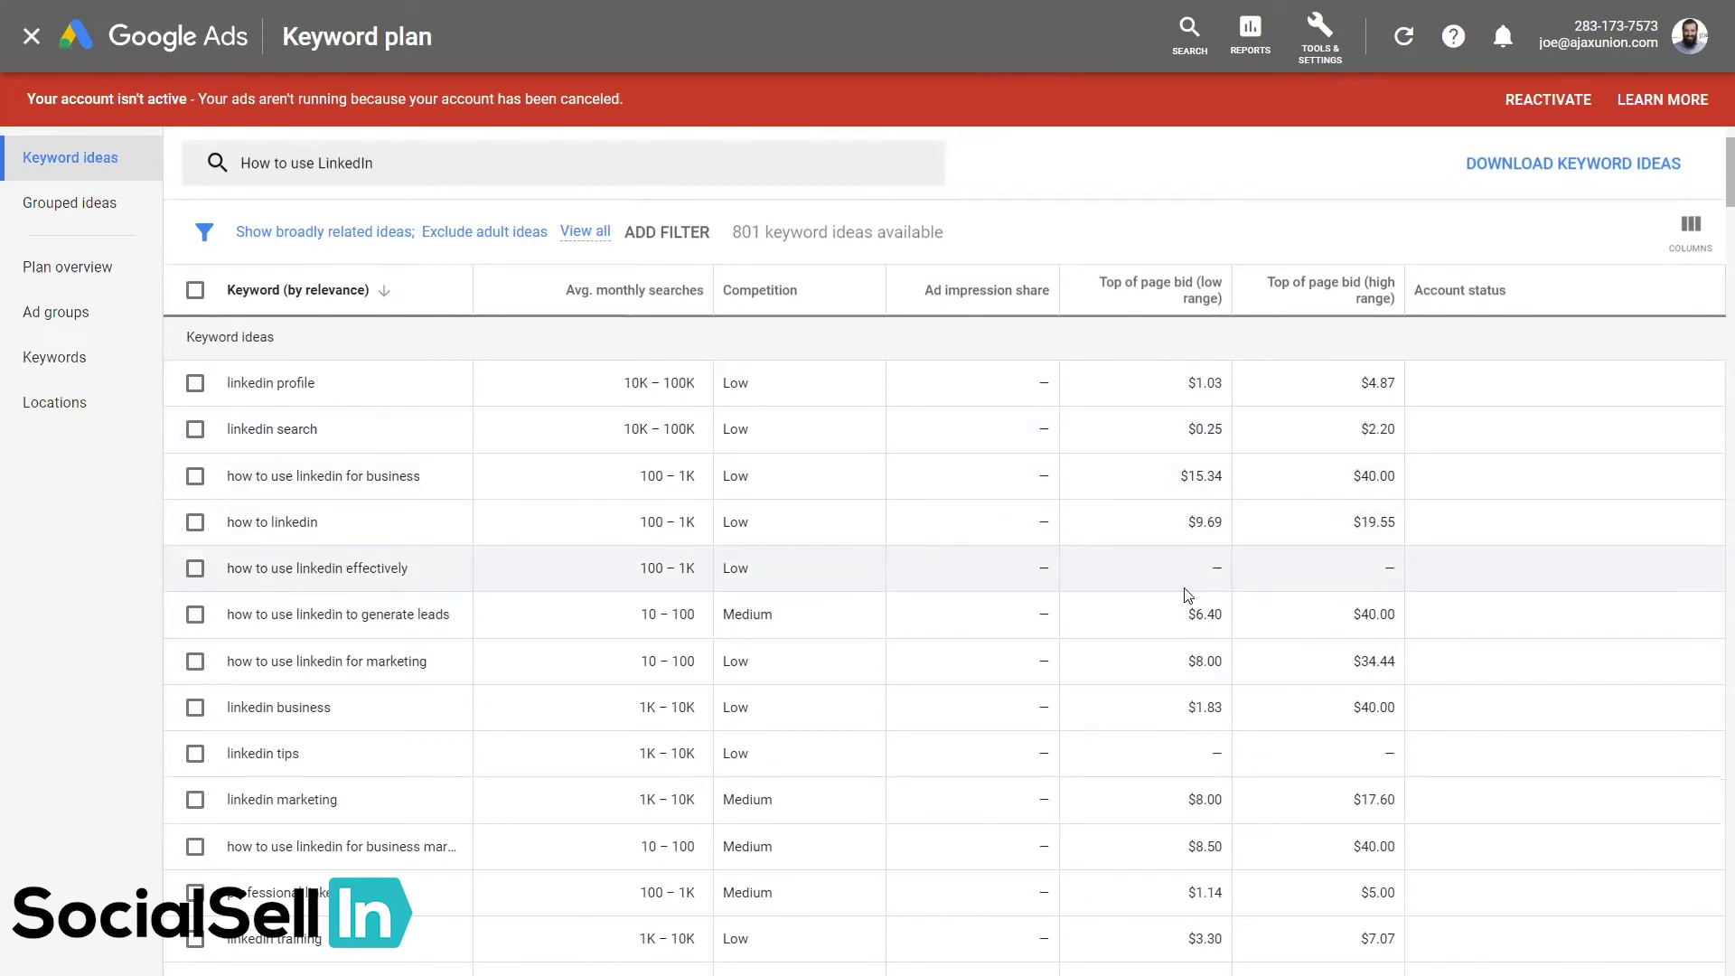
Highlight the generate leads row's upper volume and the word 'marketing' in a keyword
double_click(693, 610)
click(397, 657)
double_click(398, 657)
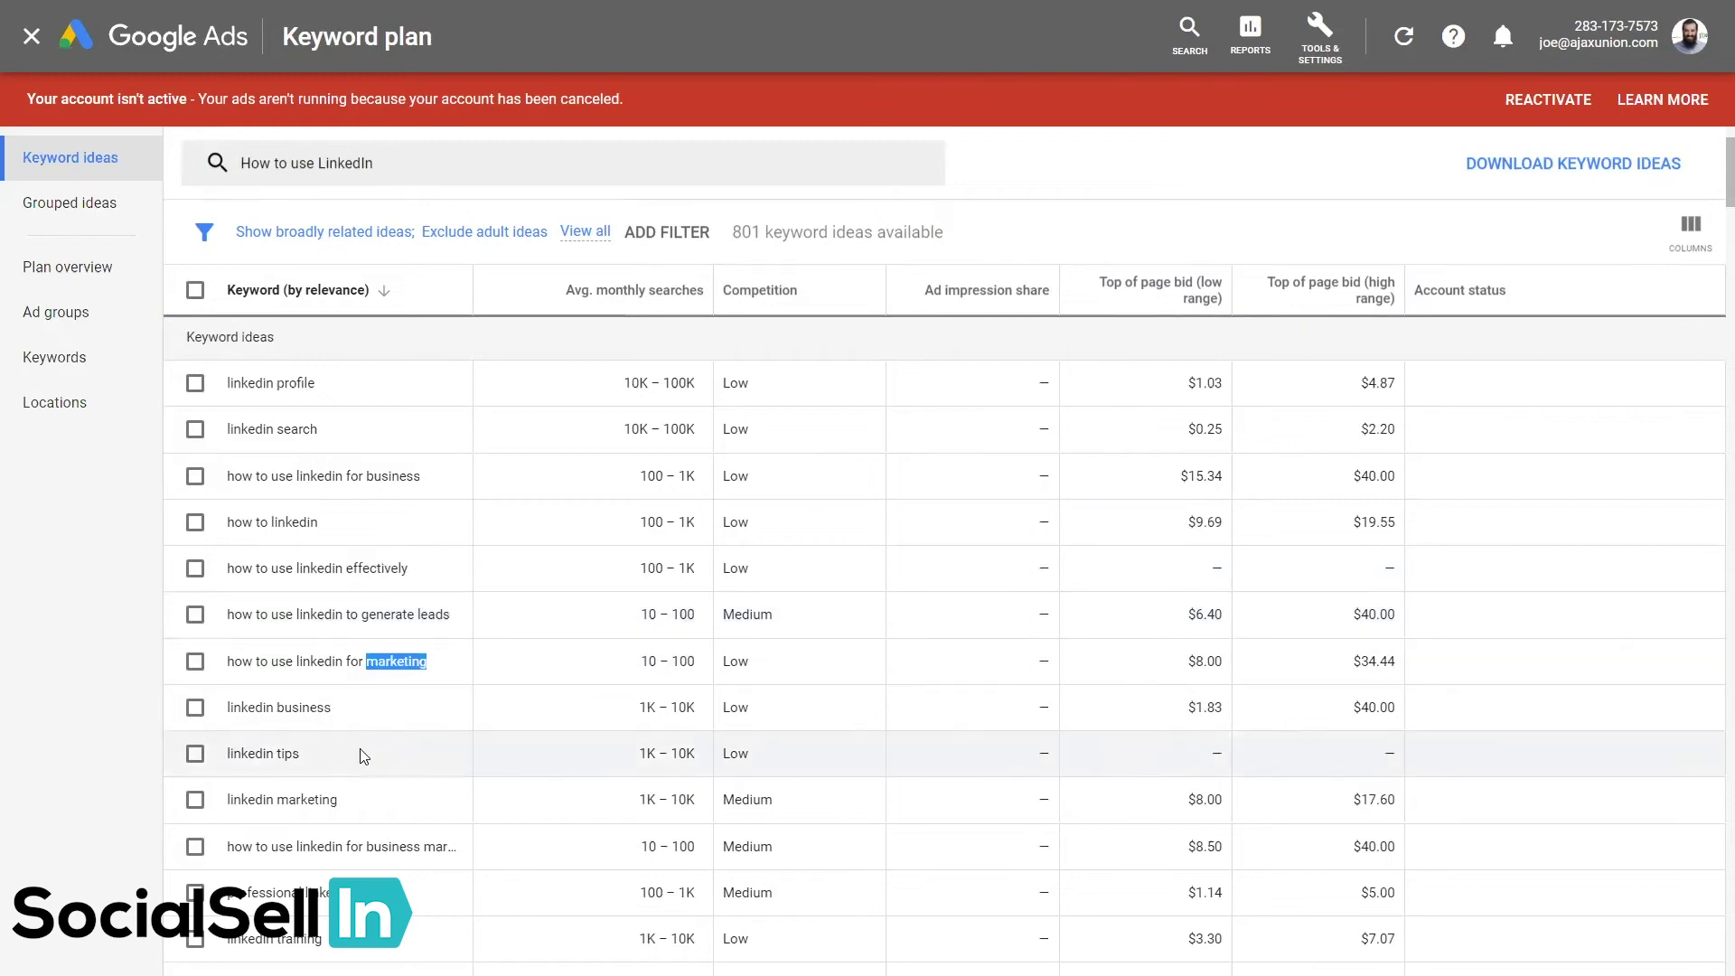
drag(454, 614, 361, 615)
key(ctrl+Tab)
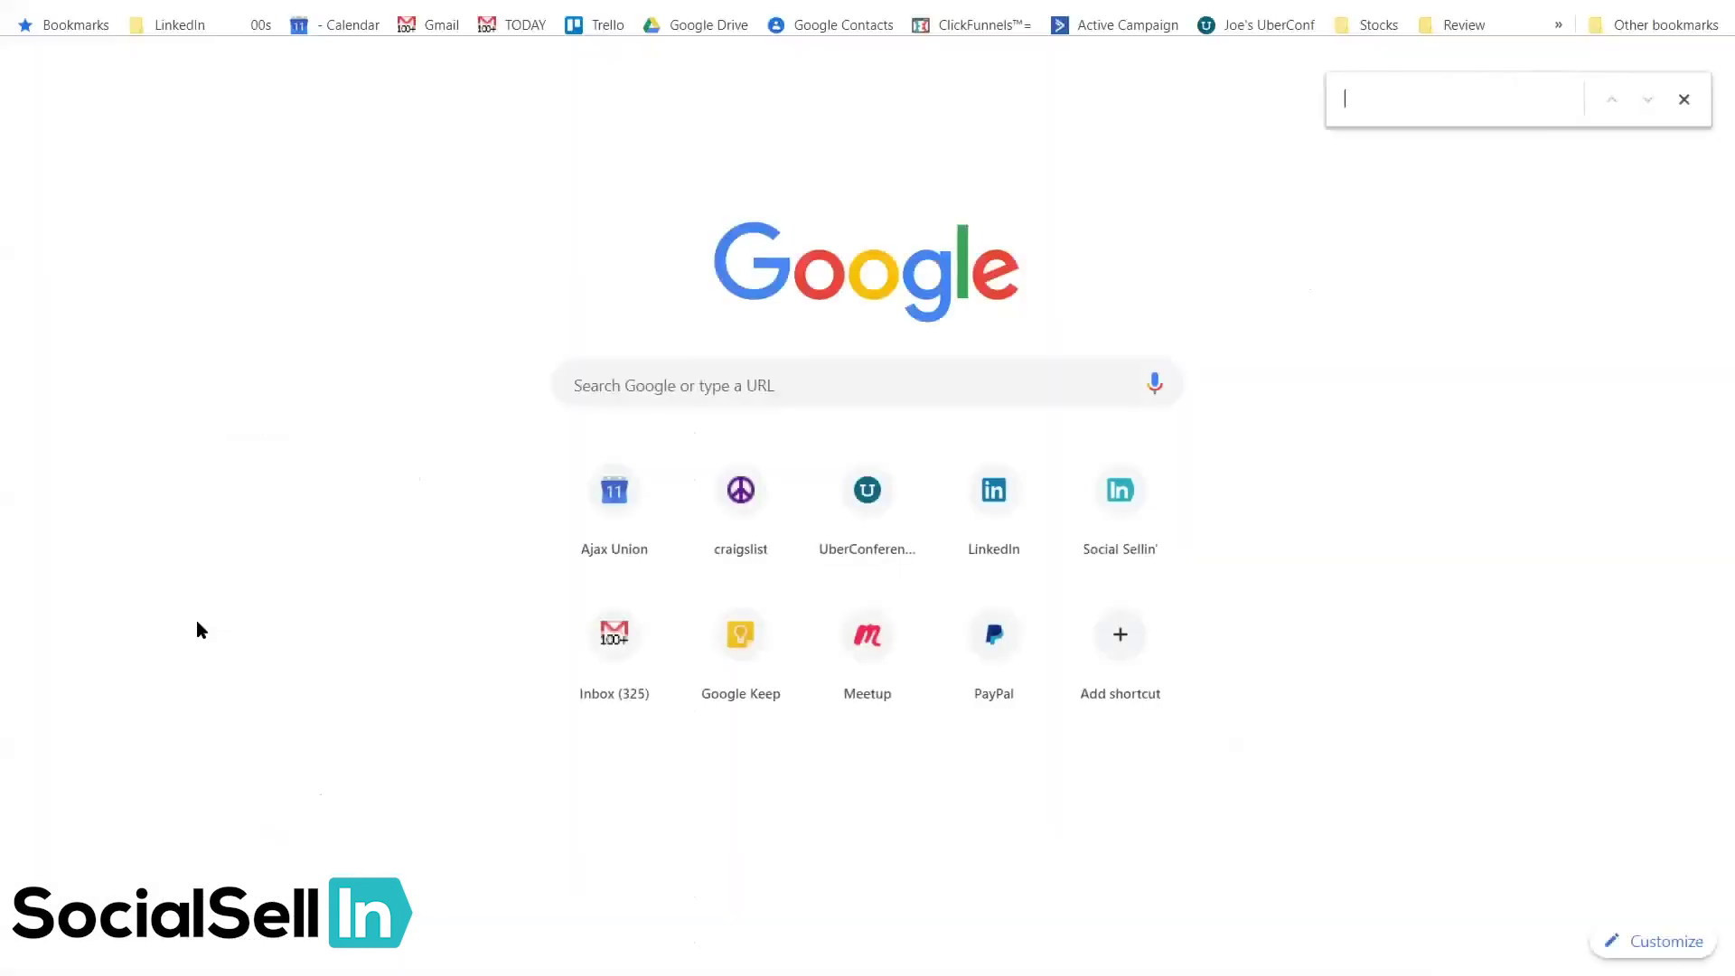
click(614, 383)
text(how to use linkedin to generate leads)
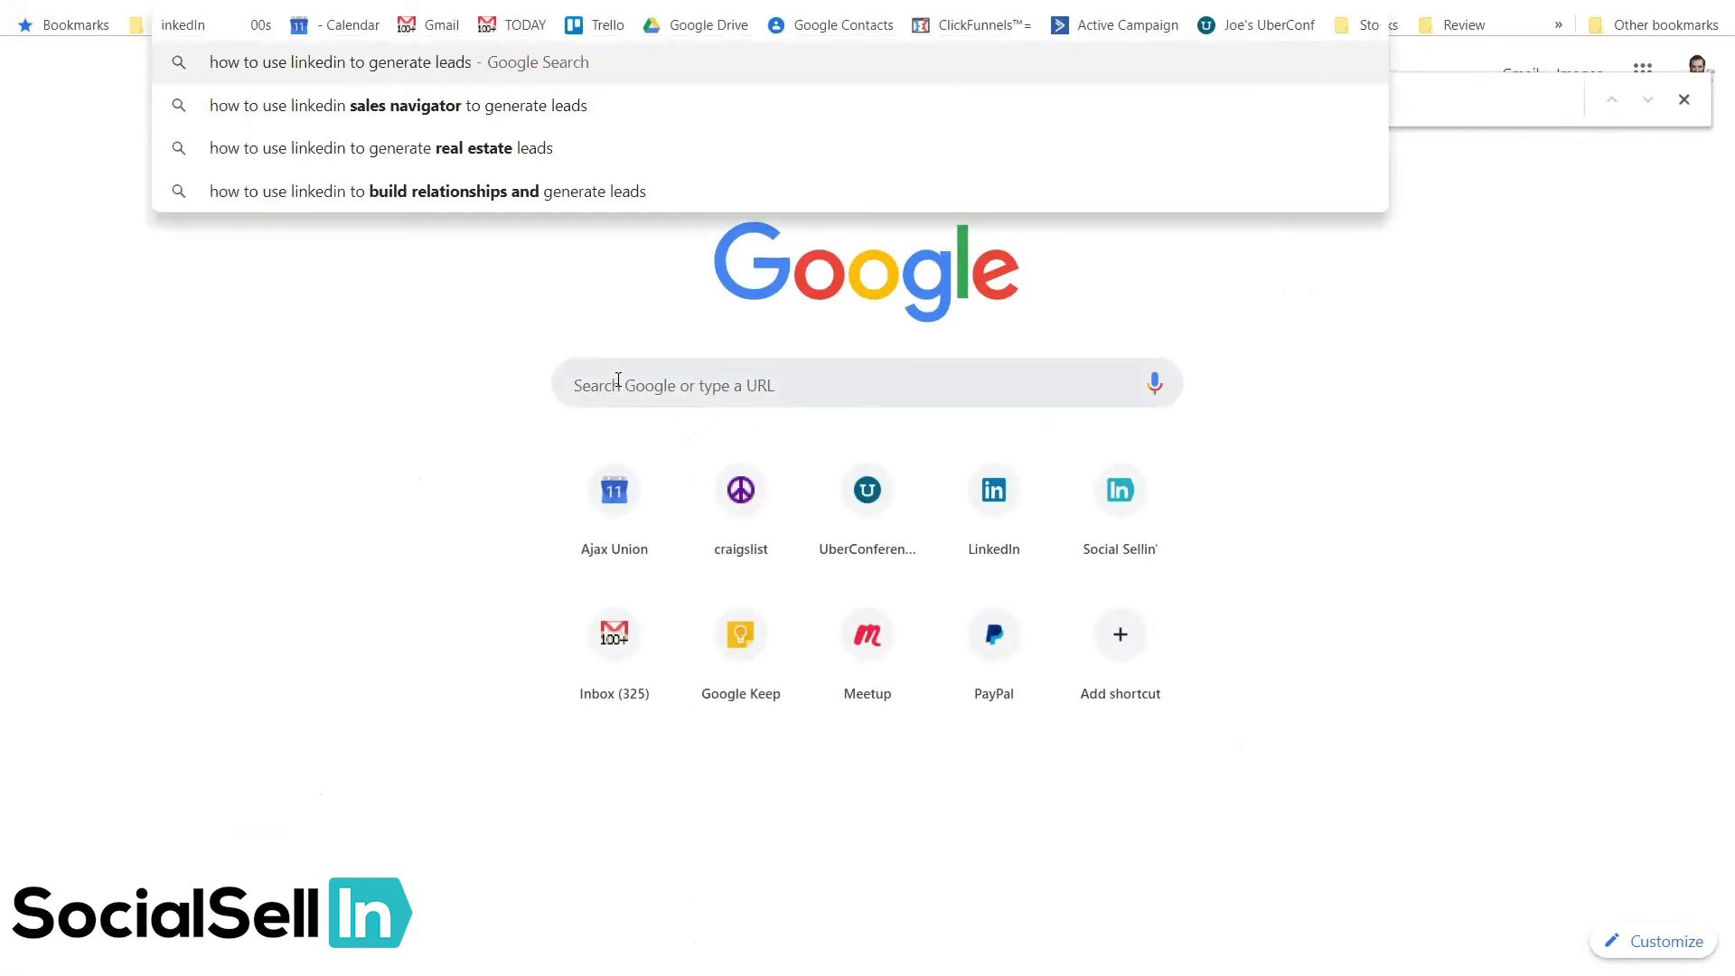
click(723, 376)
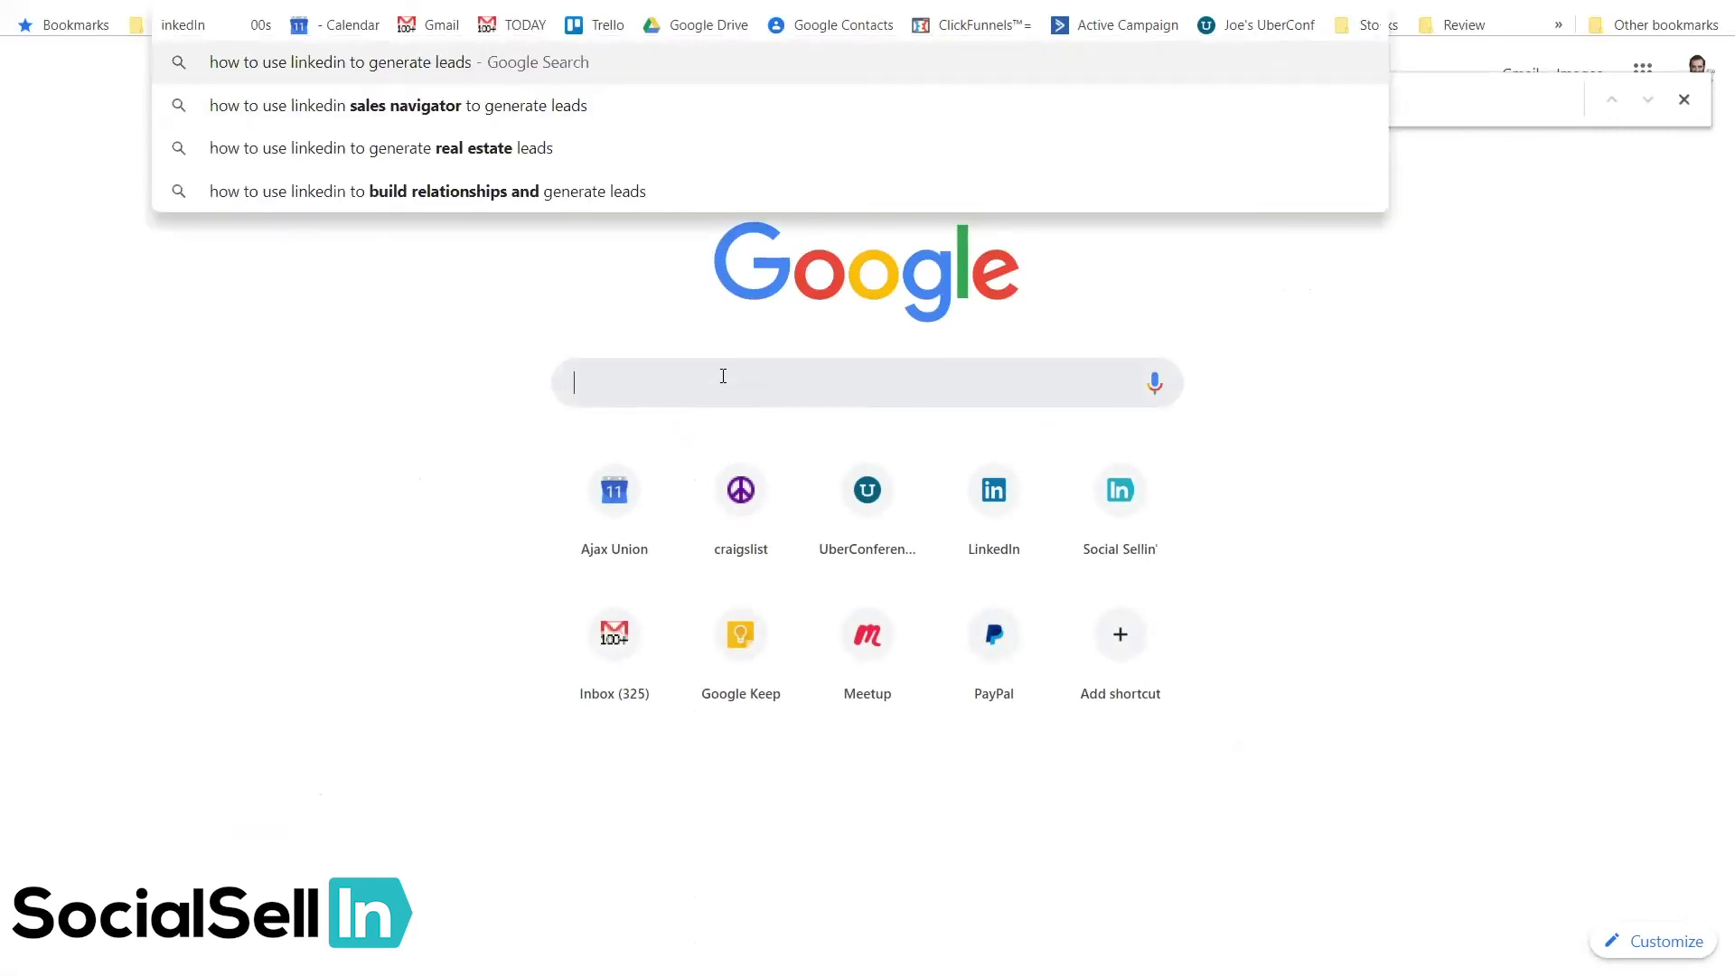
key(ctrl+shift+Tab)
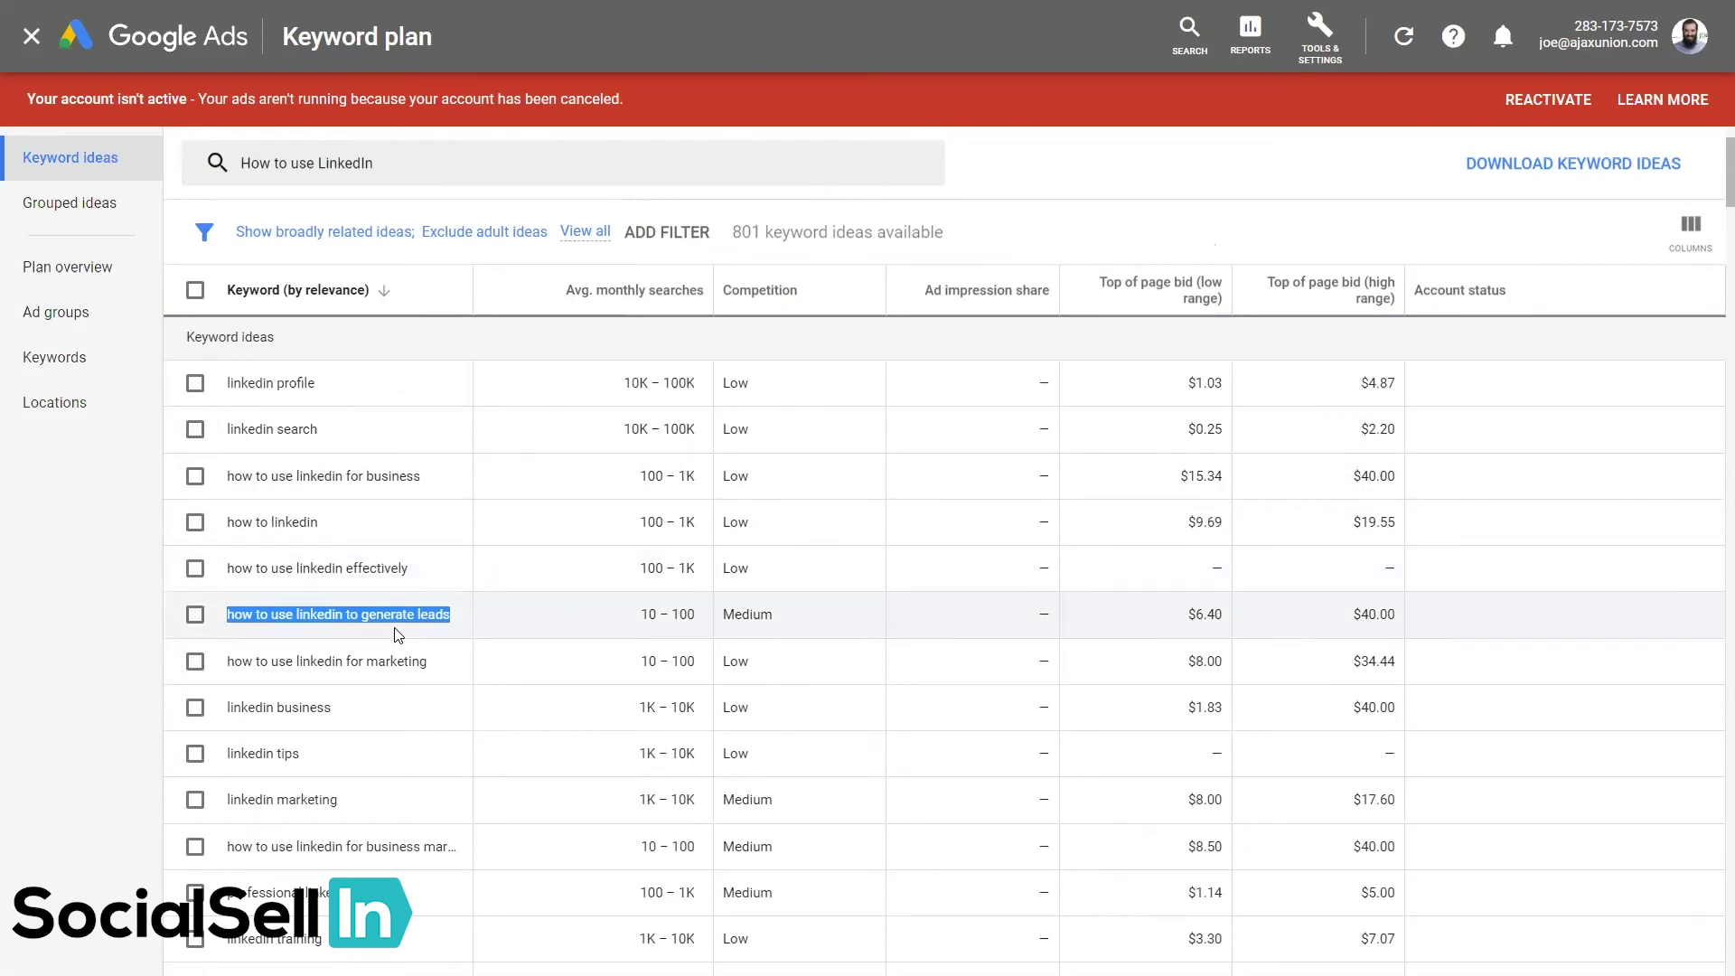
scroll(1204, 615, down, 2)
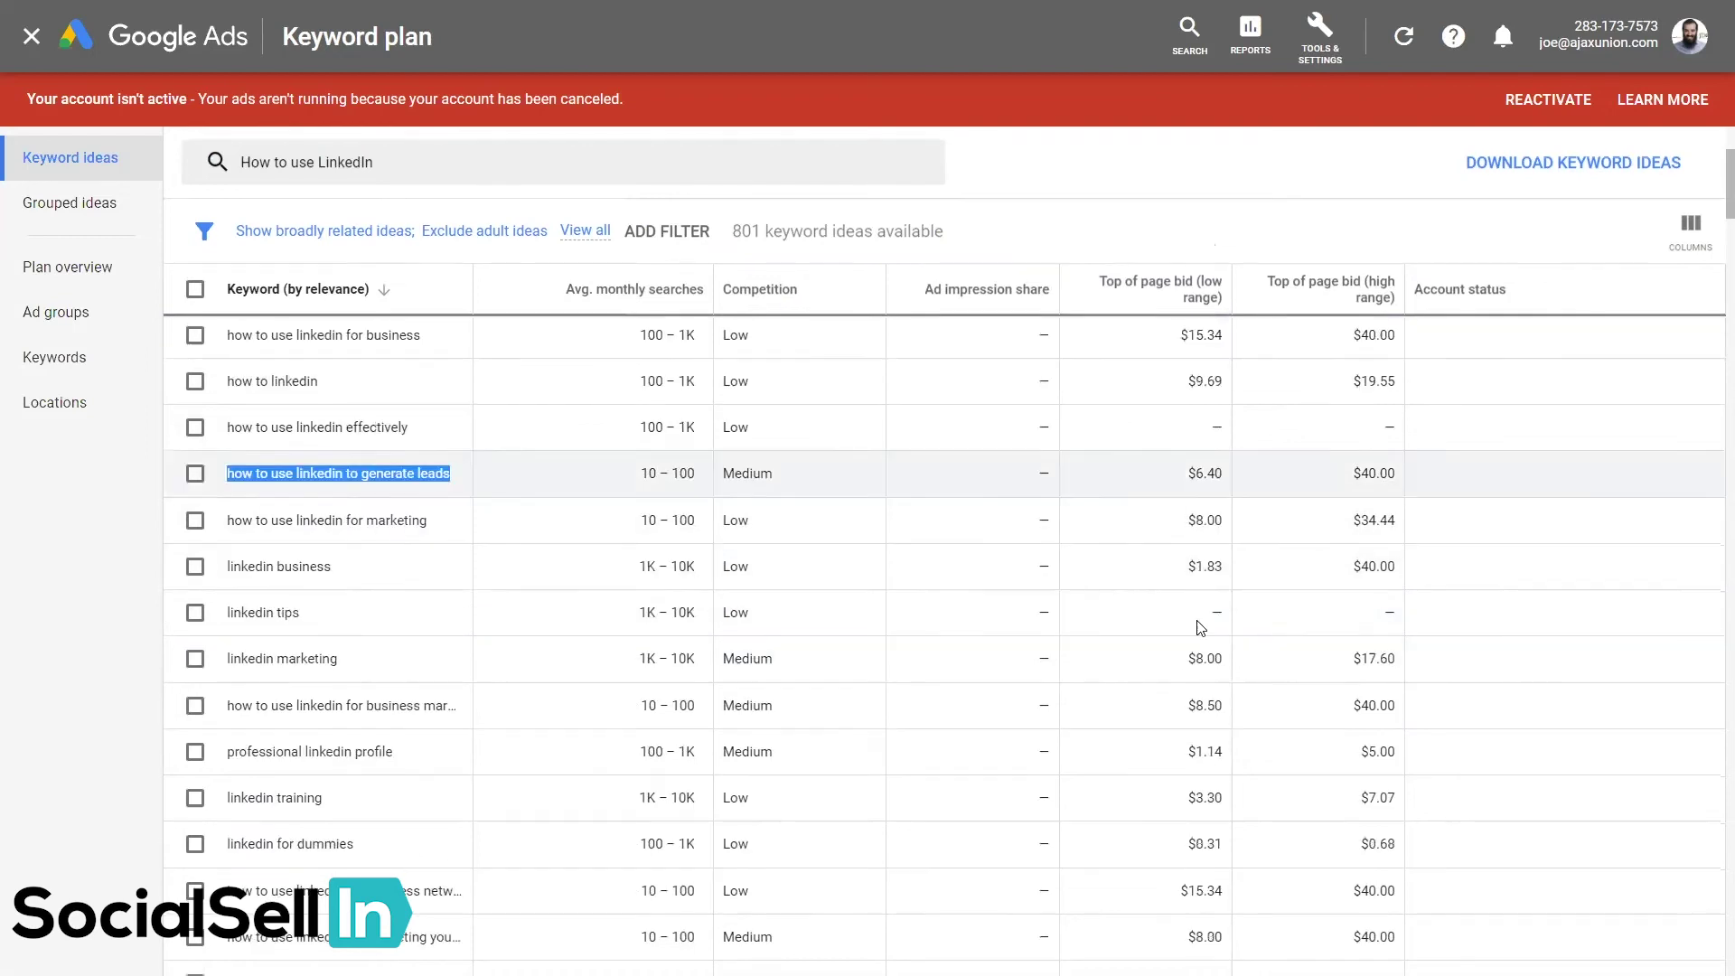
scroll(1201, 627, down, 10)
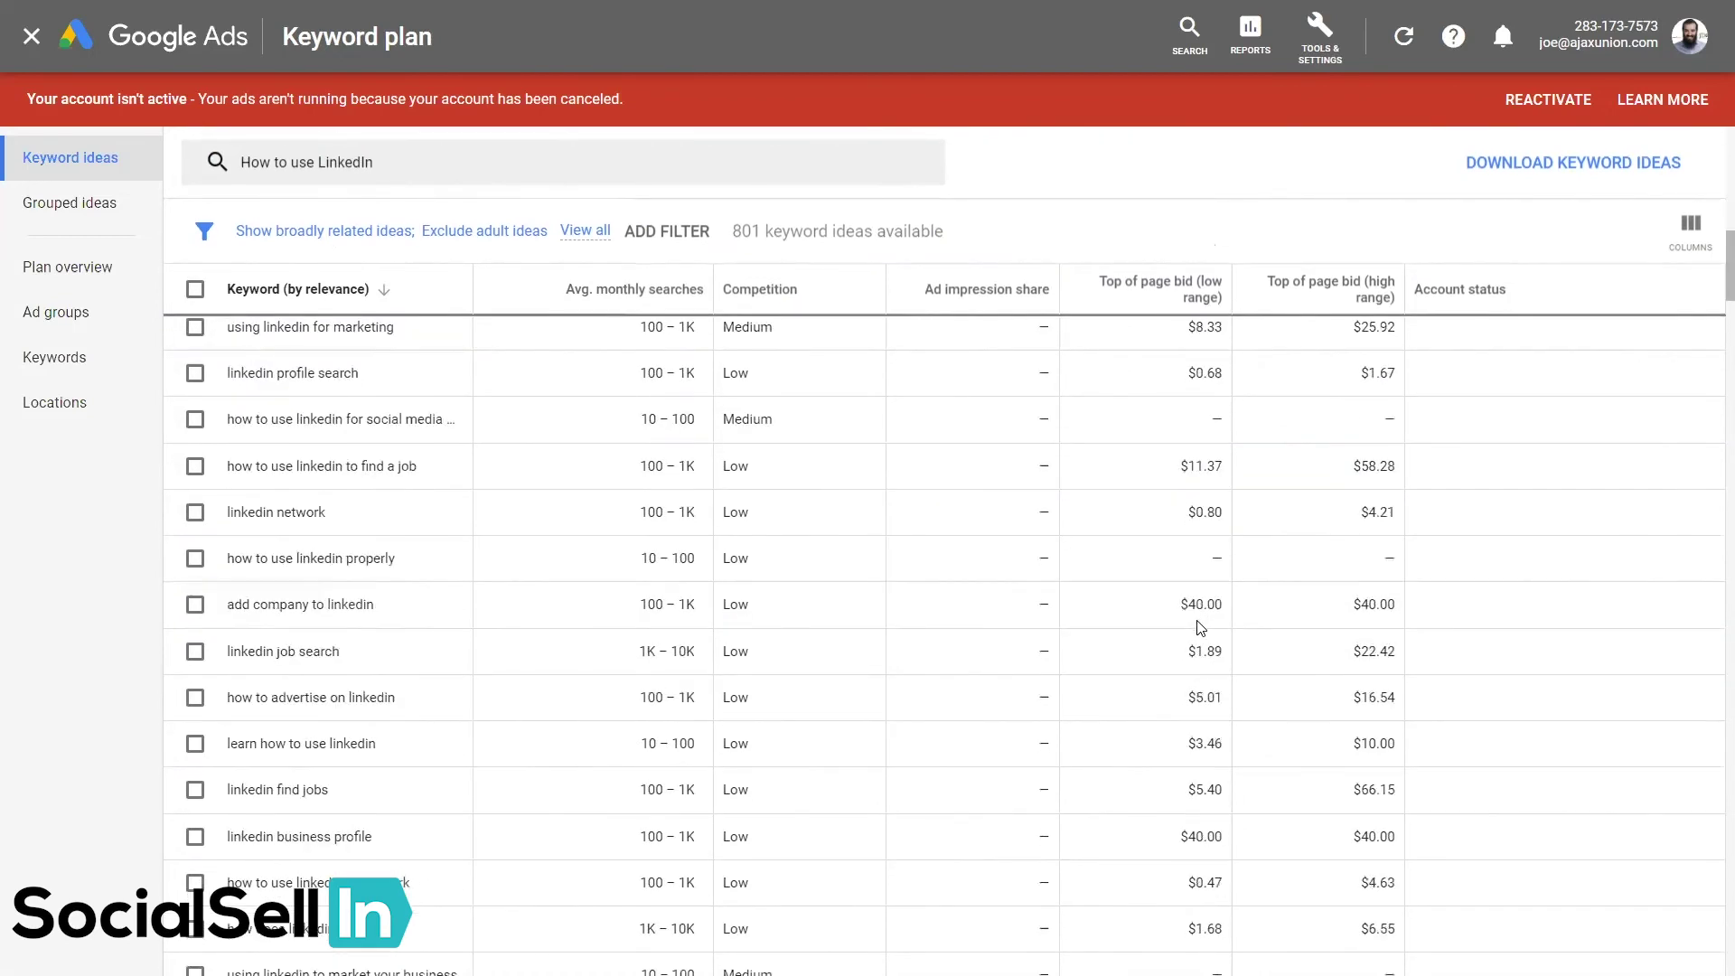
scroll(1201, 627, down, 5)
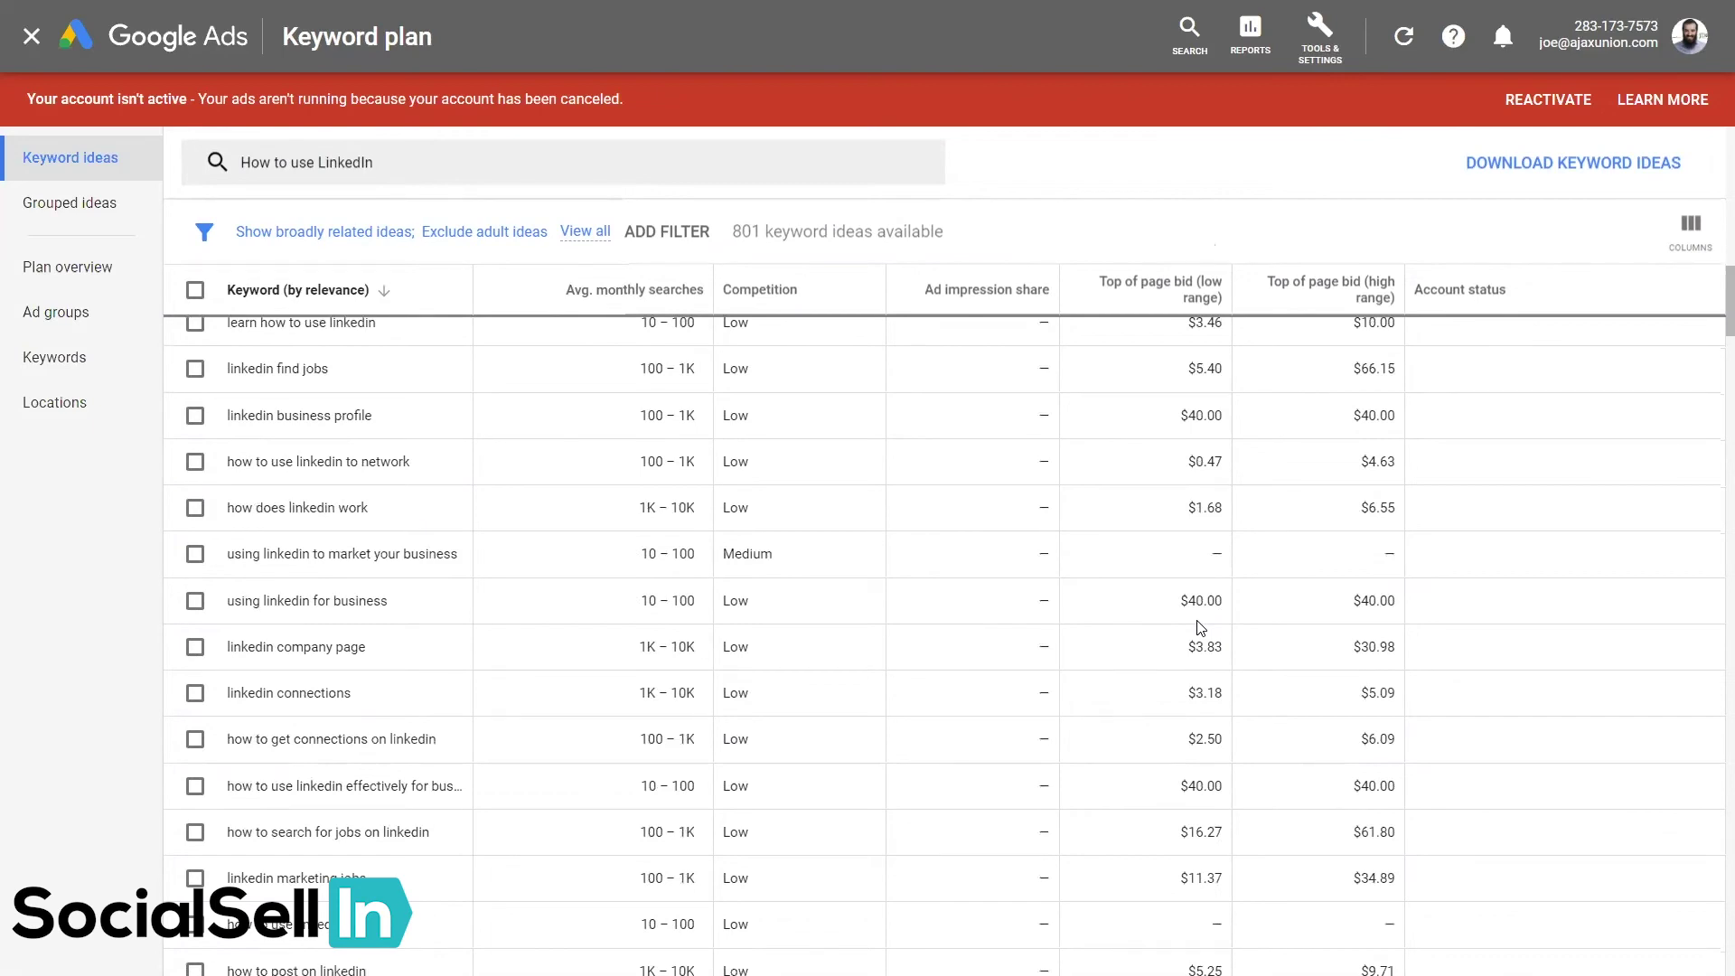
scroll(1200, 627, down, 3)
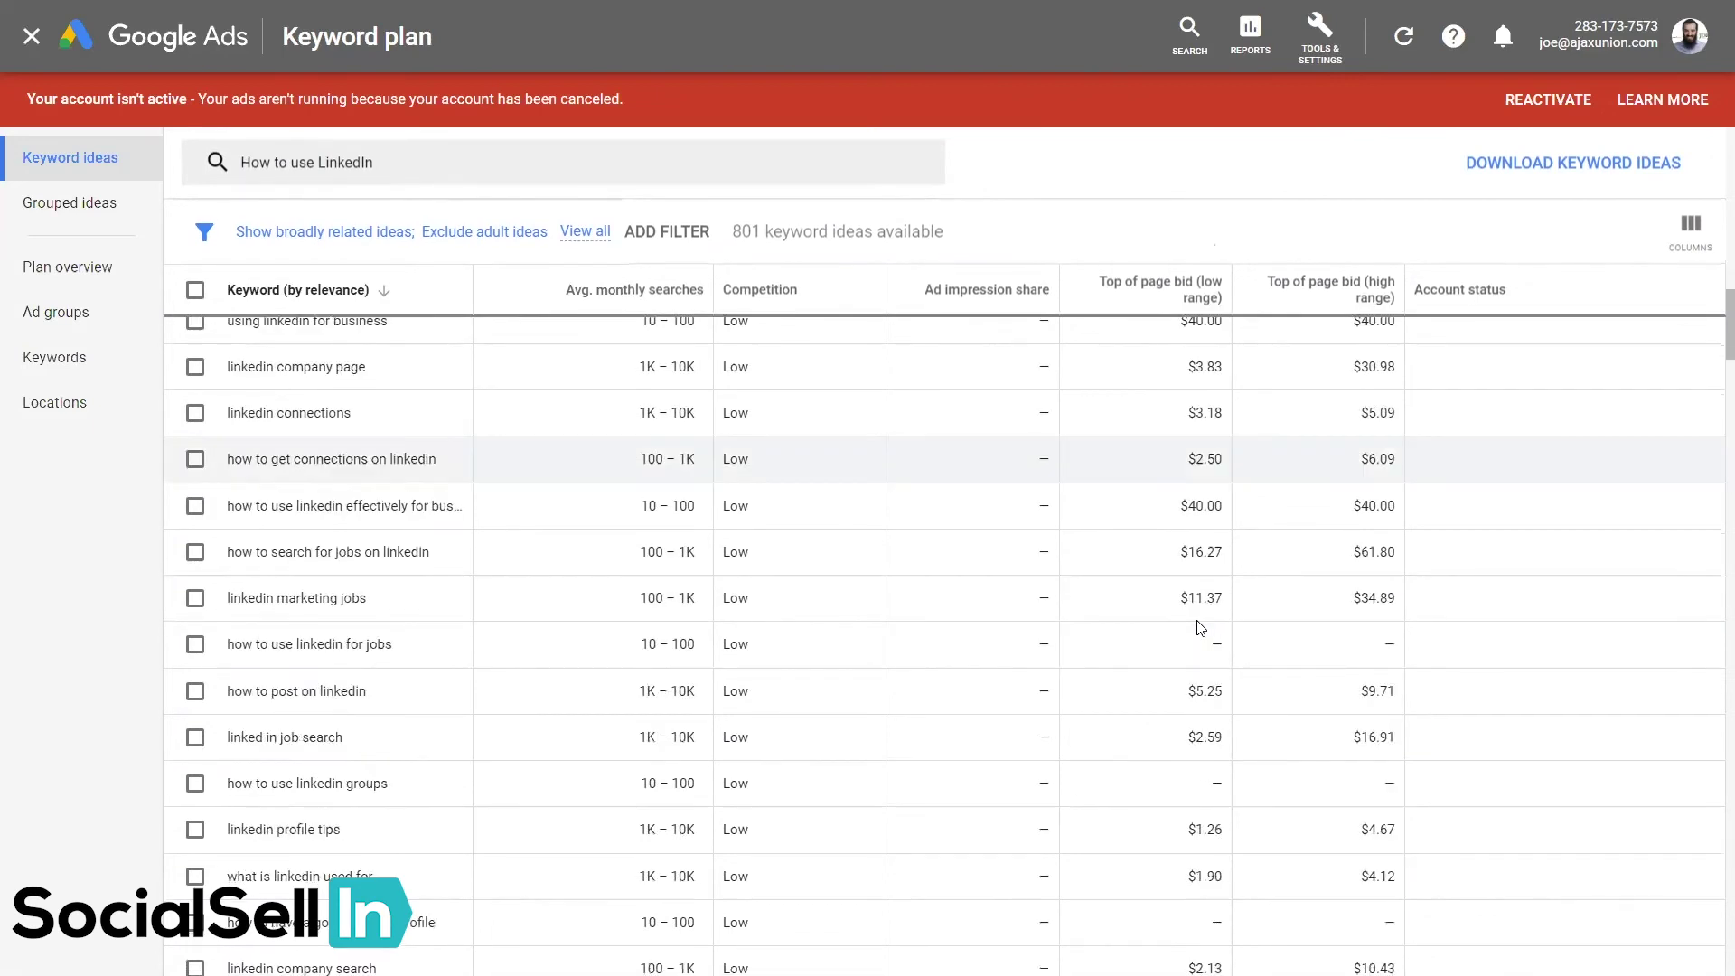
key(ctrl+t)
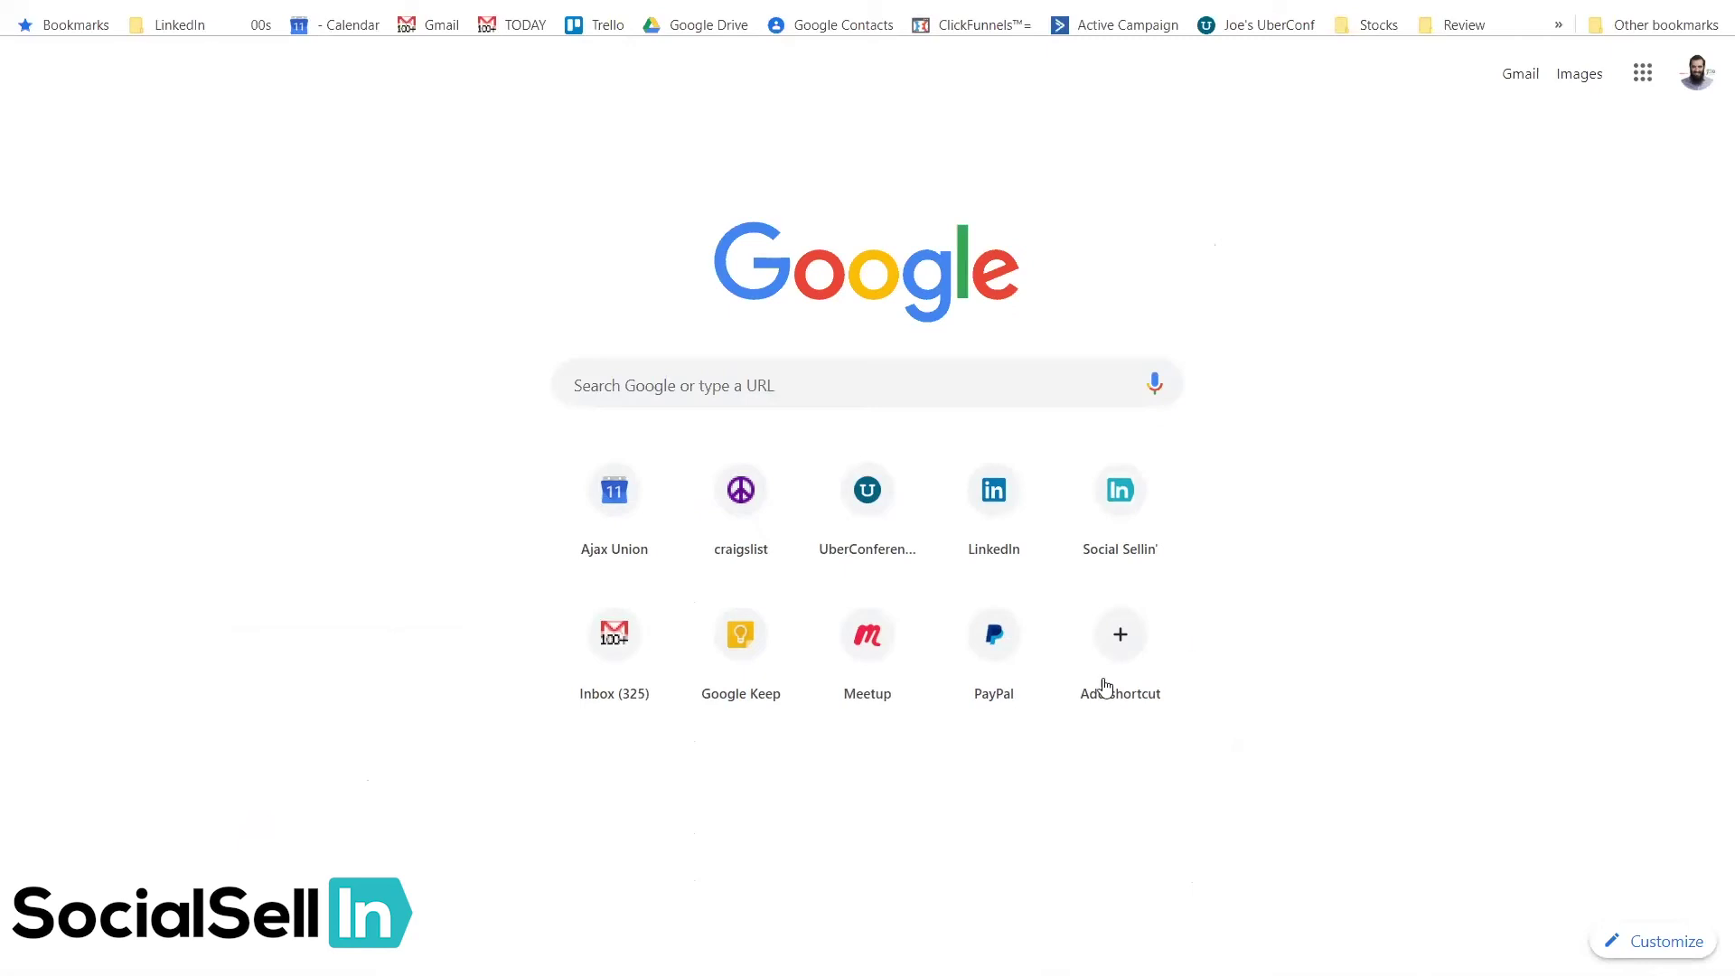
click(763, 375)
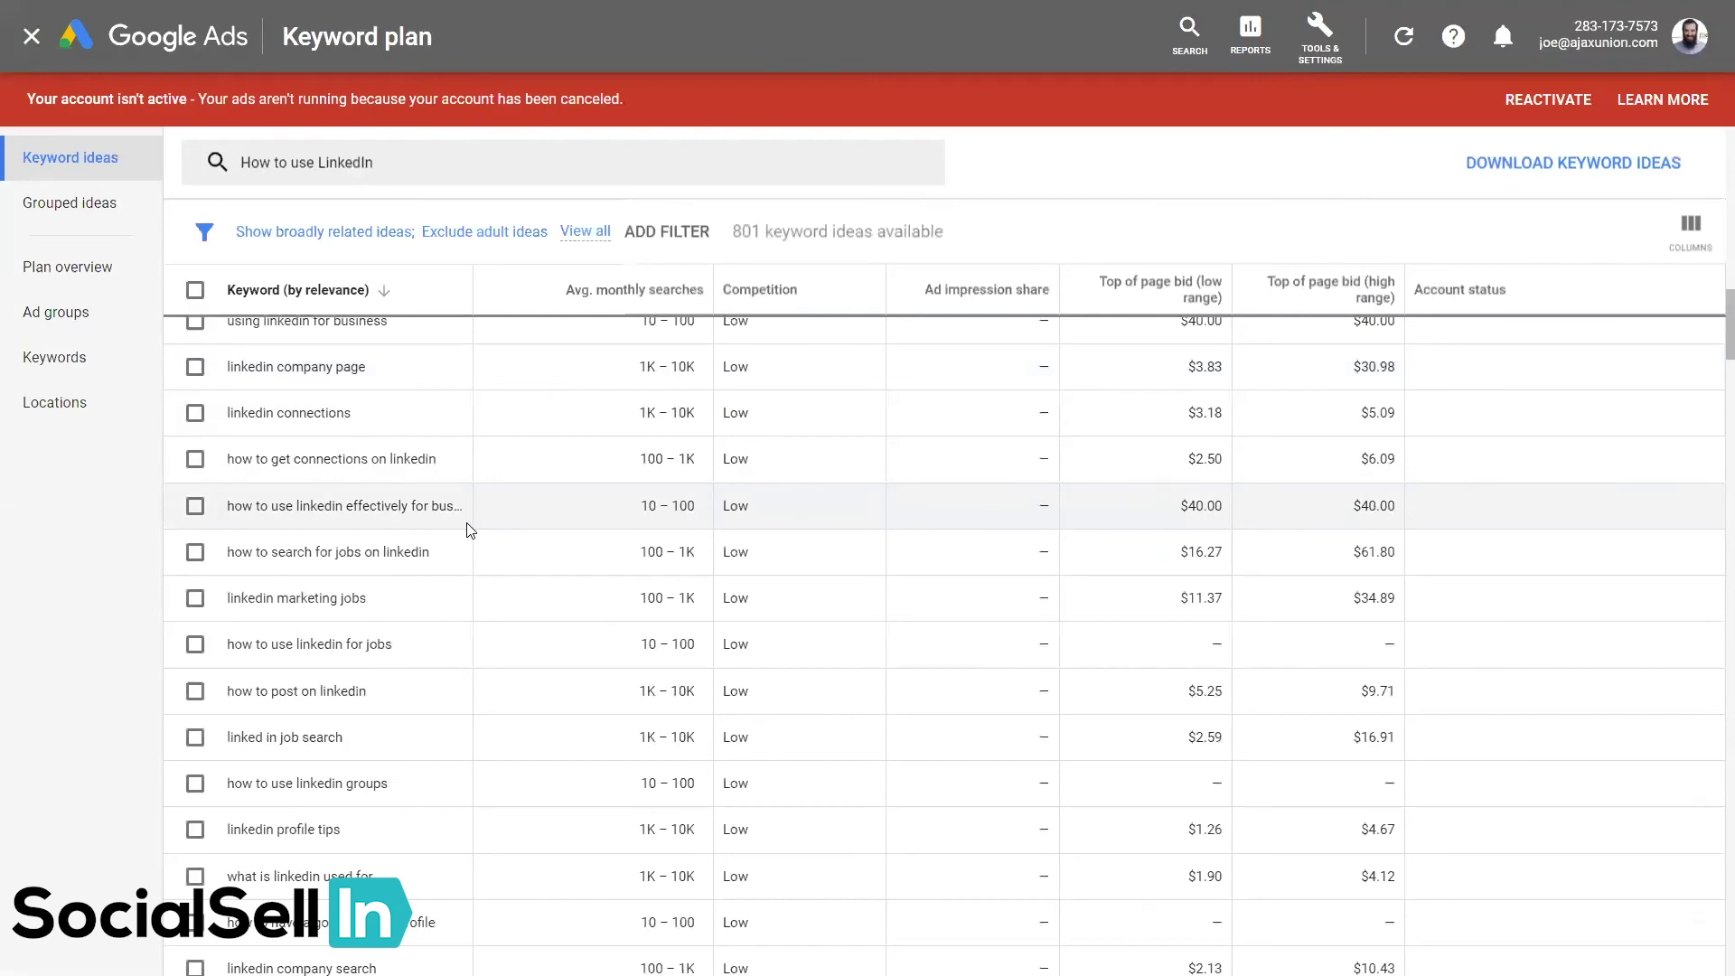
scroll(469, 531, up, 10)
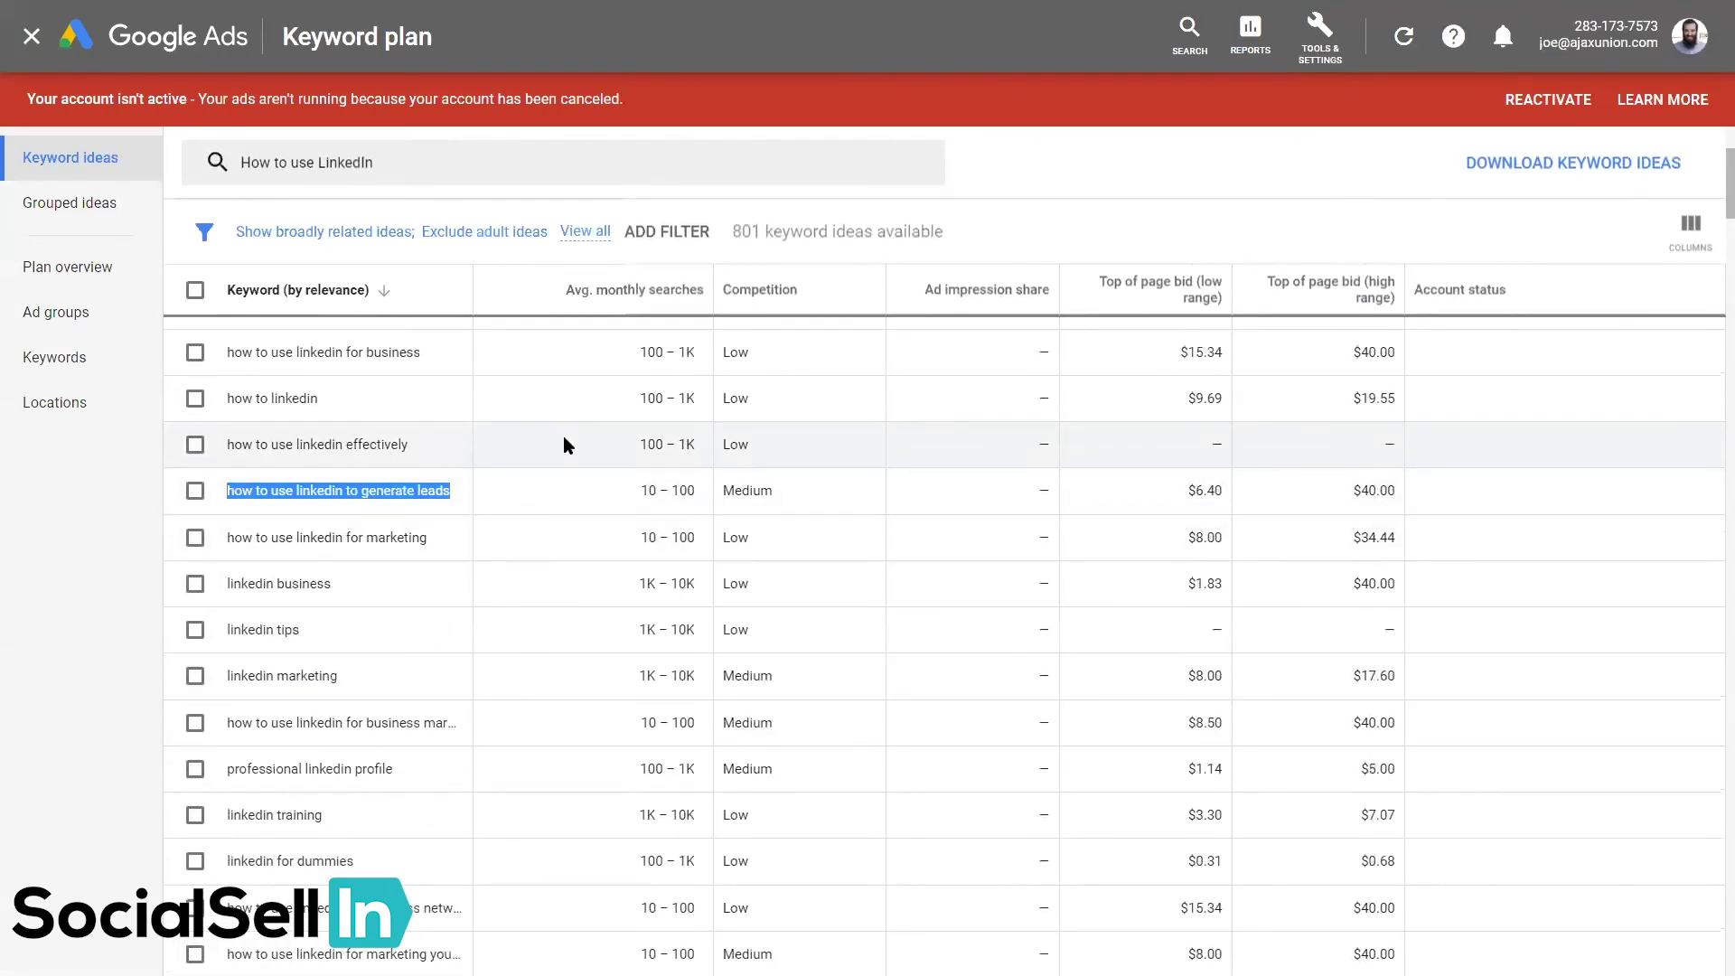
Switch to the LinkedIn profile and close its four open chat conversations, including #INFLUENCIVE
key(ctrl+Tab)
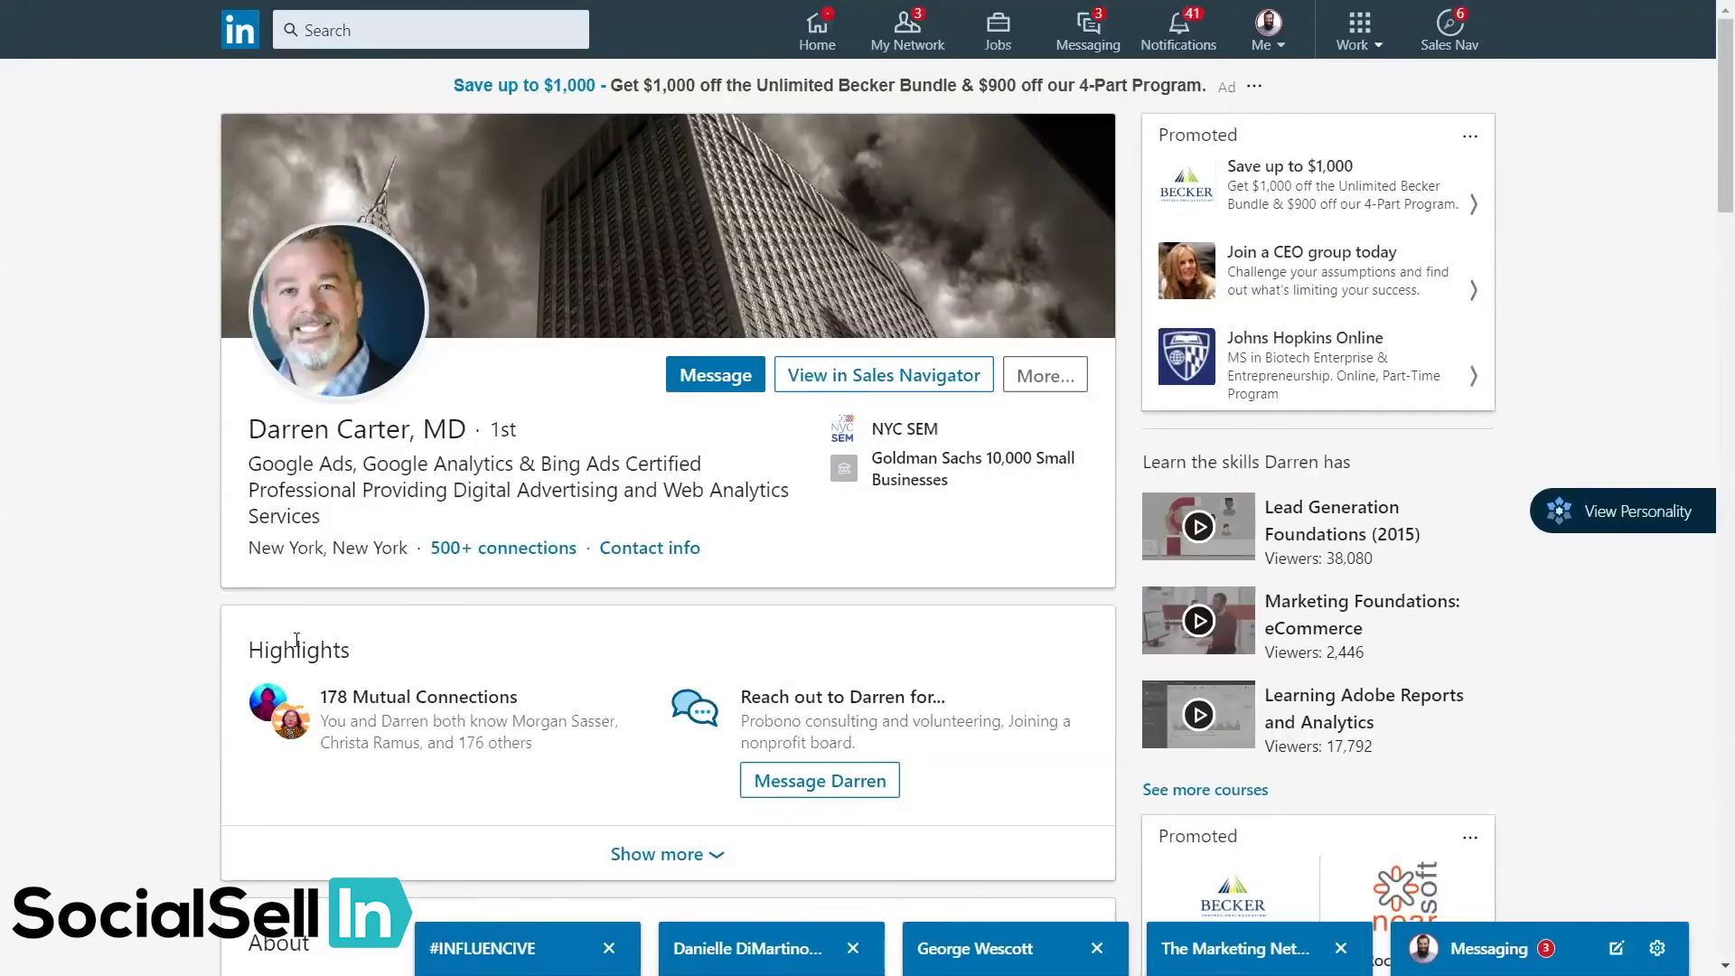
click(609, 948)
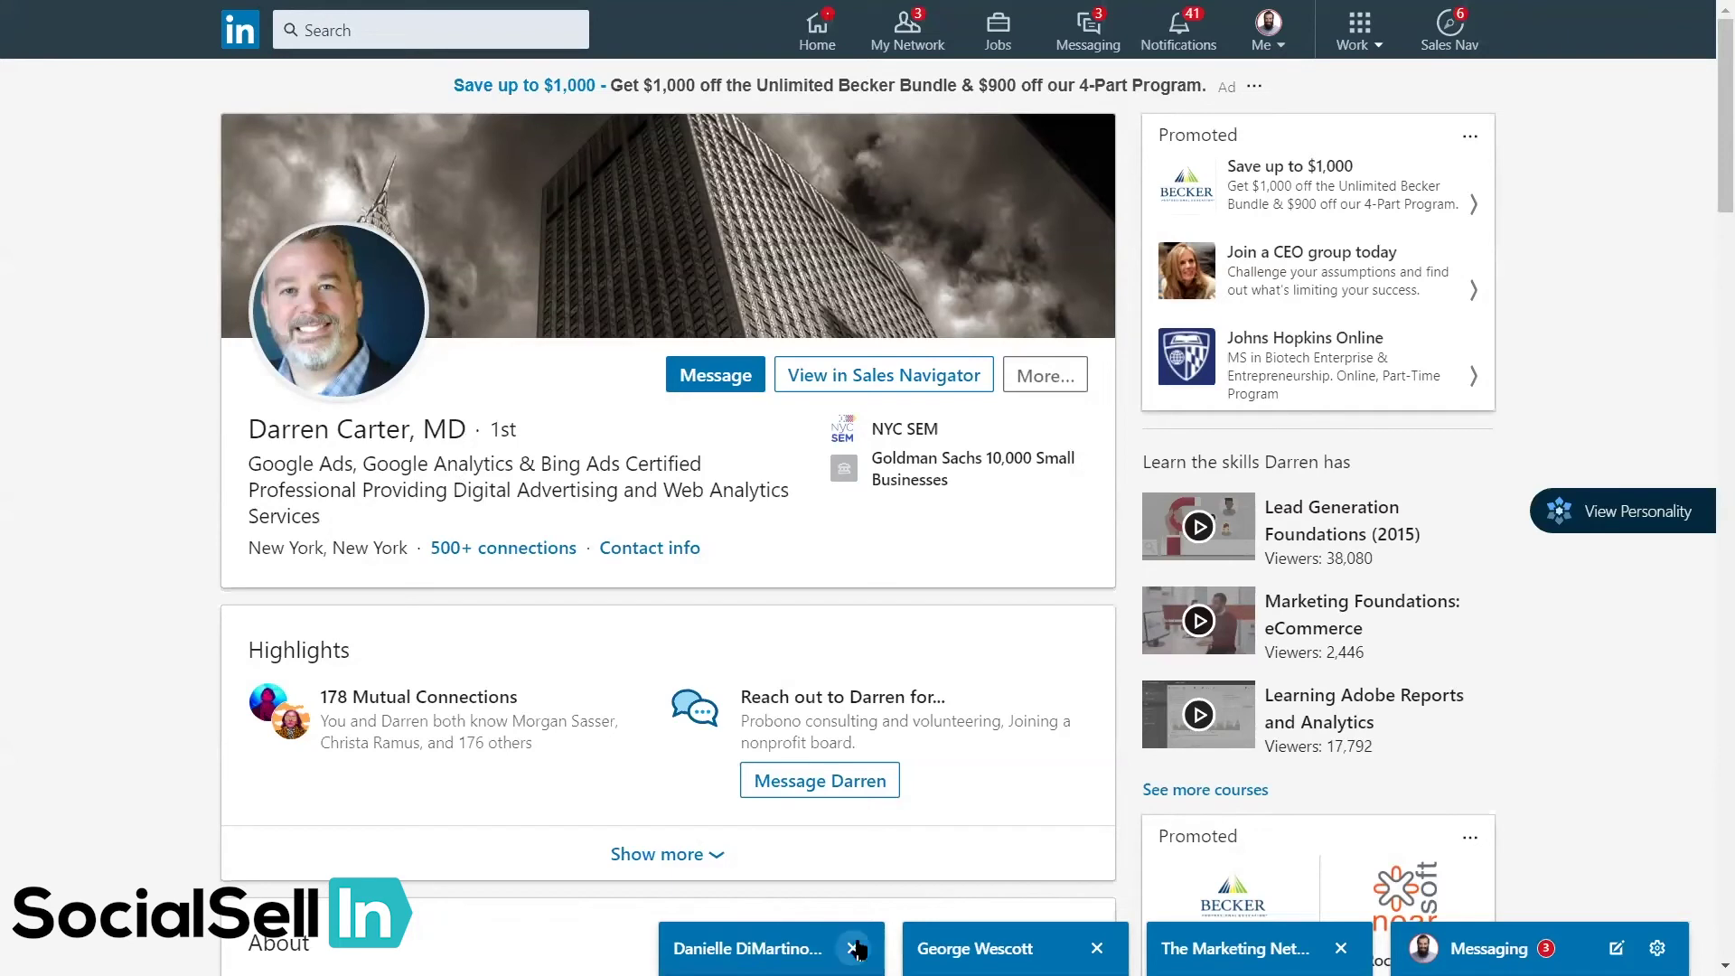
click(853, 948)
click(1098, 948)
click(1342, 948)
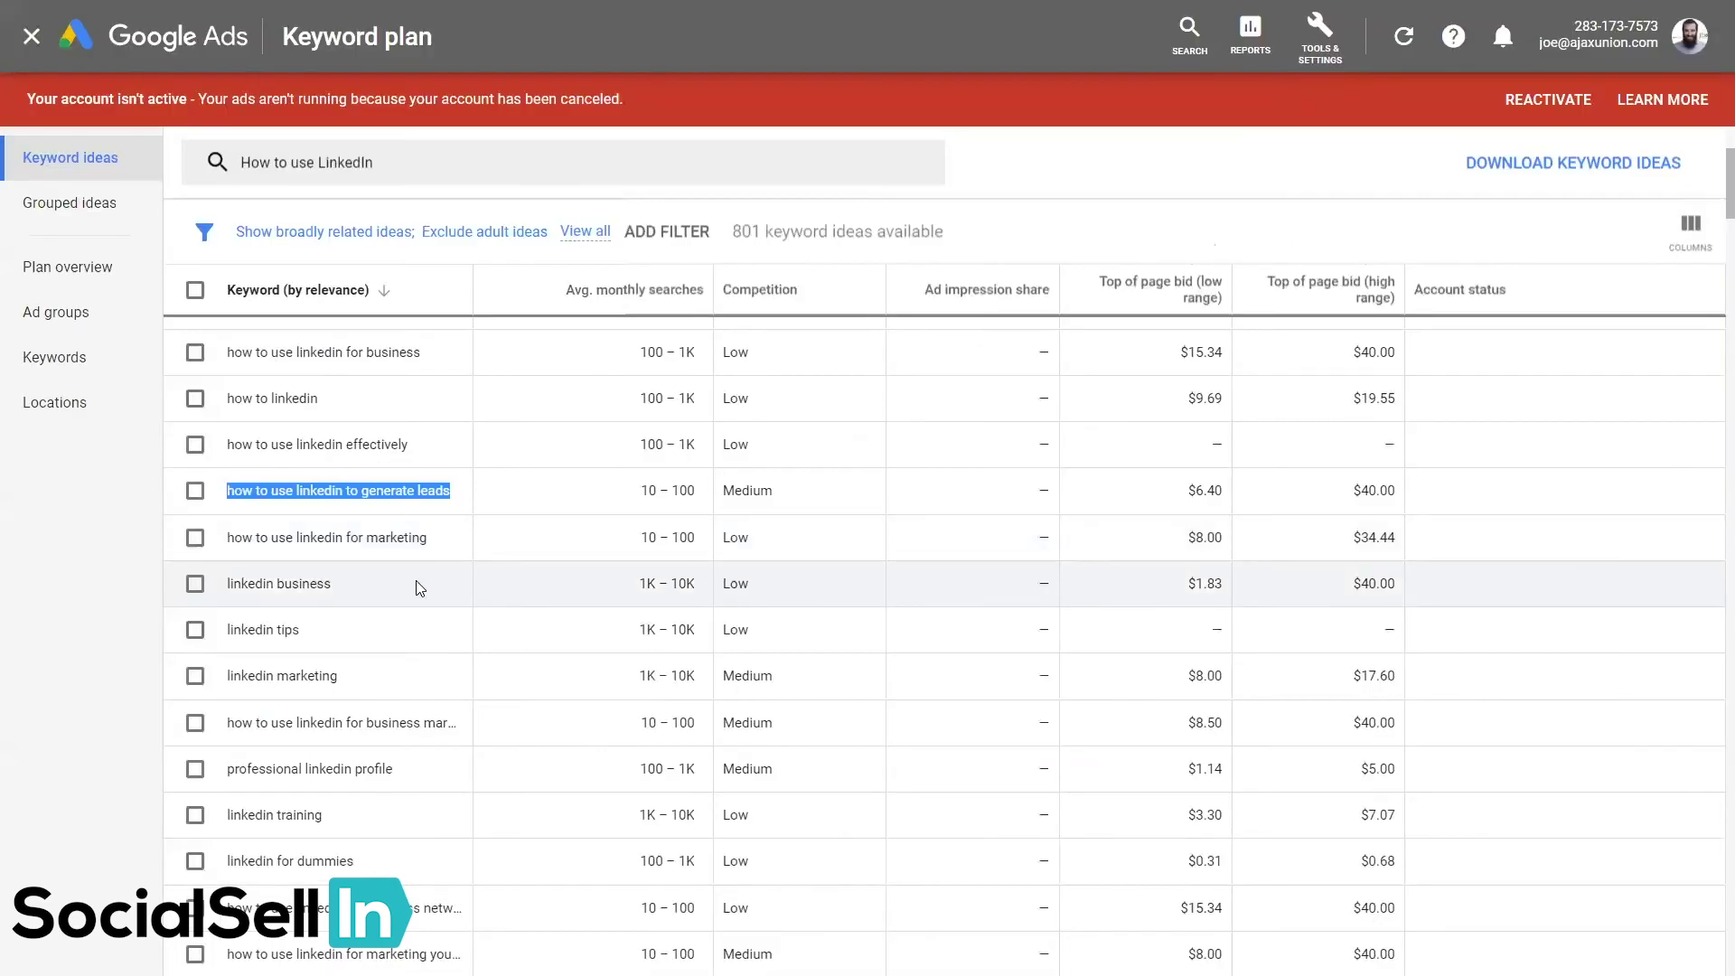
scroll(415, 589, down, 4)
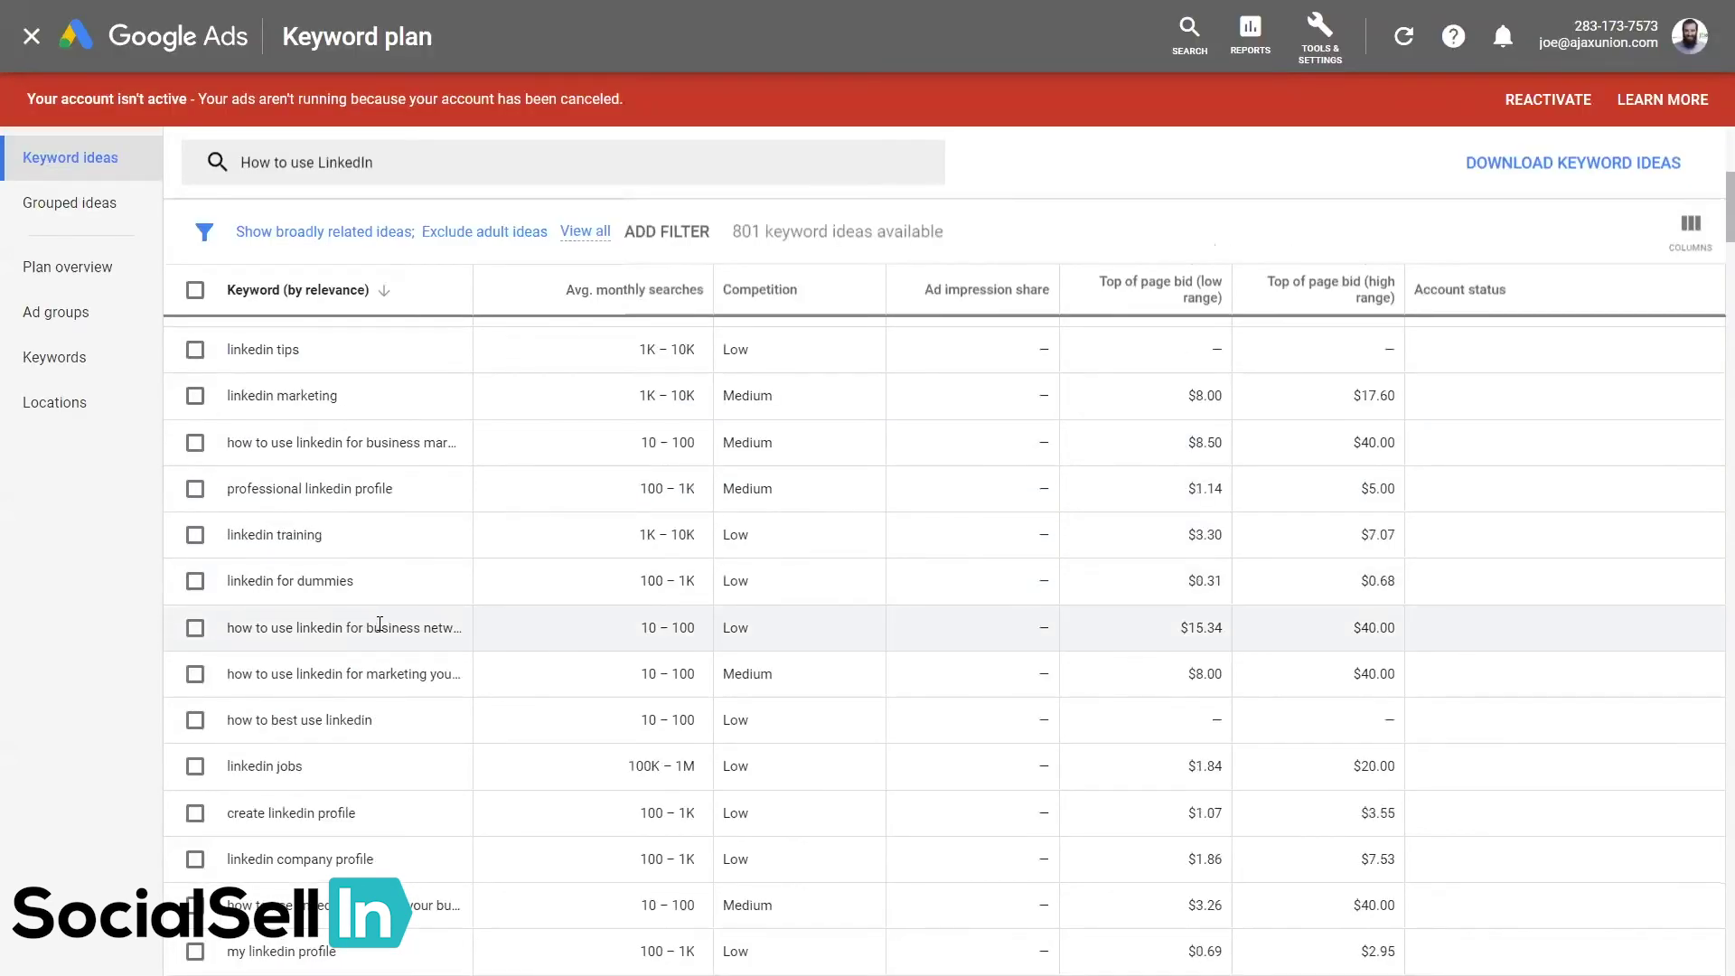
scroll(379, 624, down, 3)
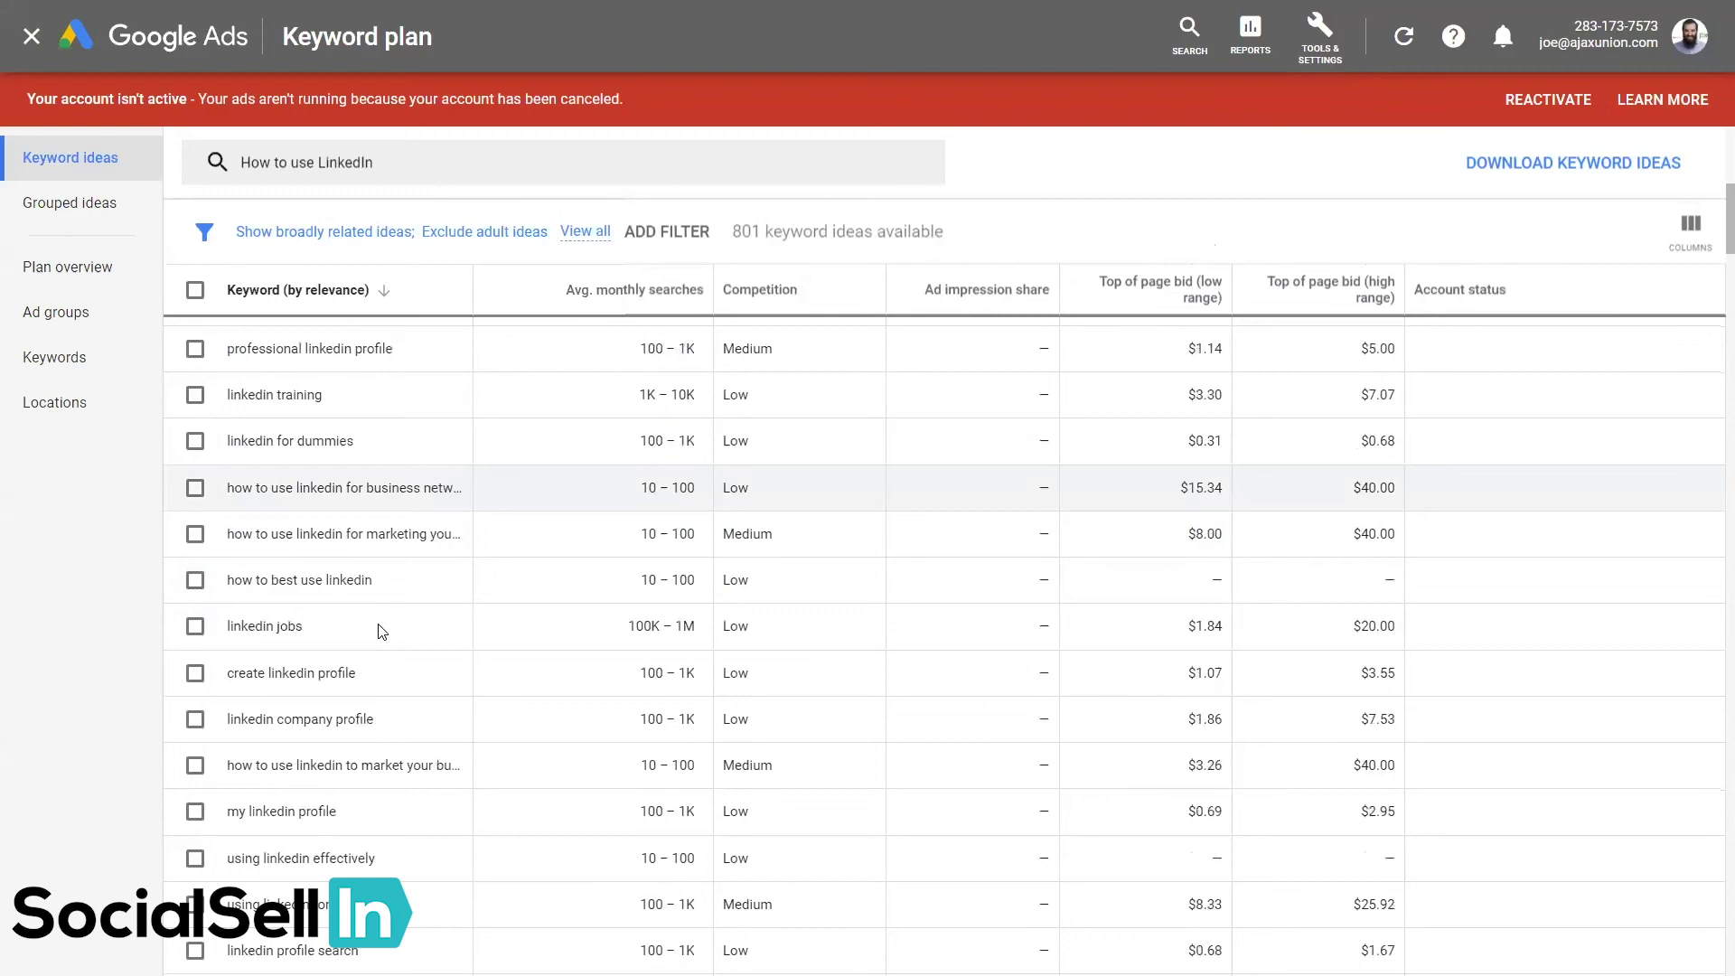
scroll(380, 630, down, 5)
scroll(379, 623, down, 3)
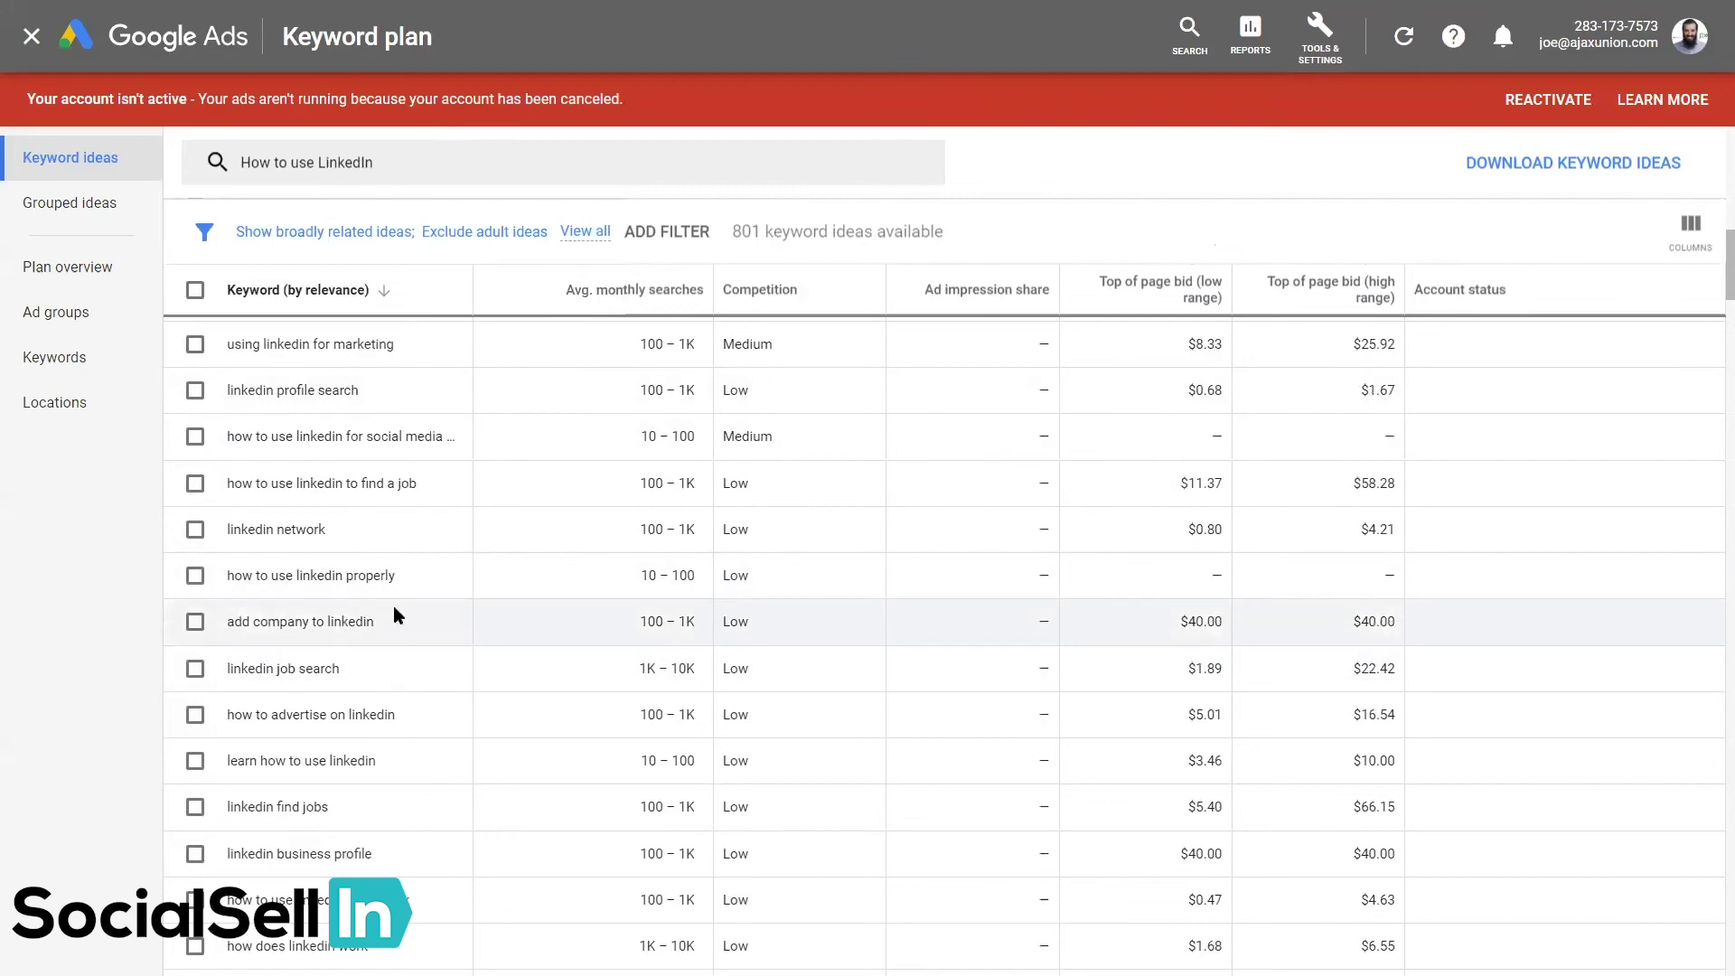
drag(399, 576, 233, 577)
scroll(335, 622, down, 6)
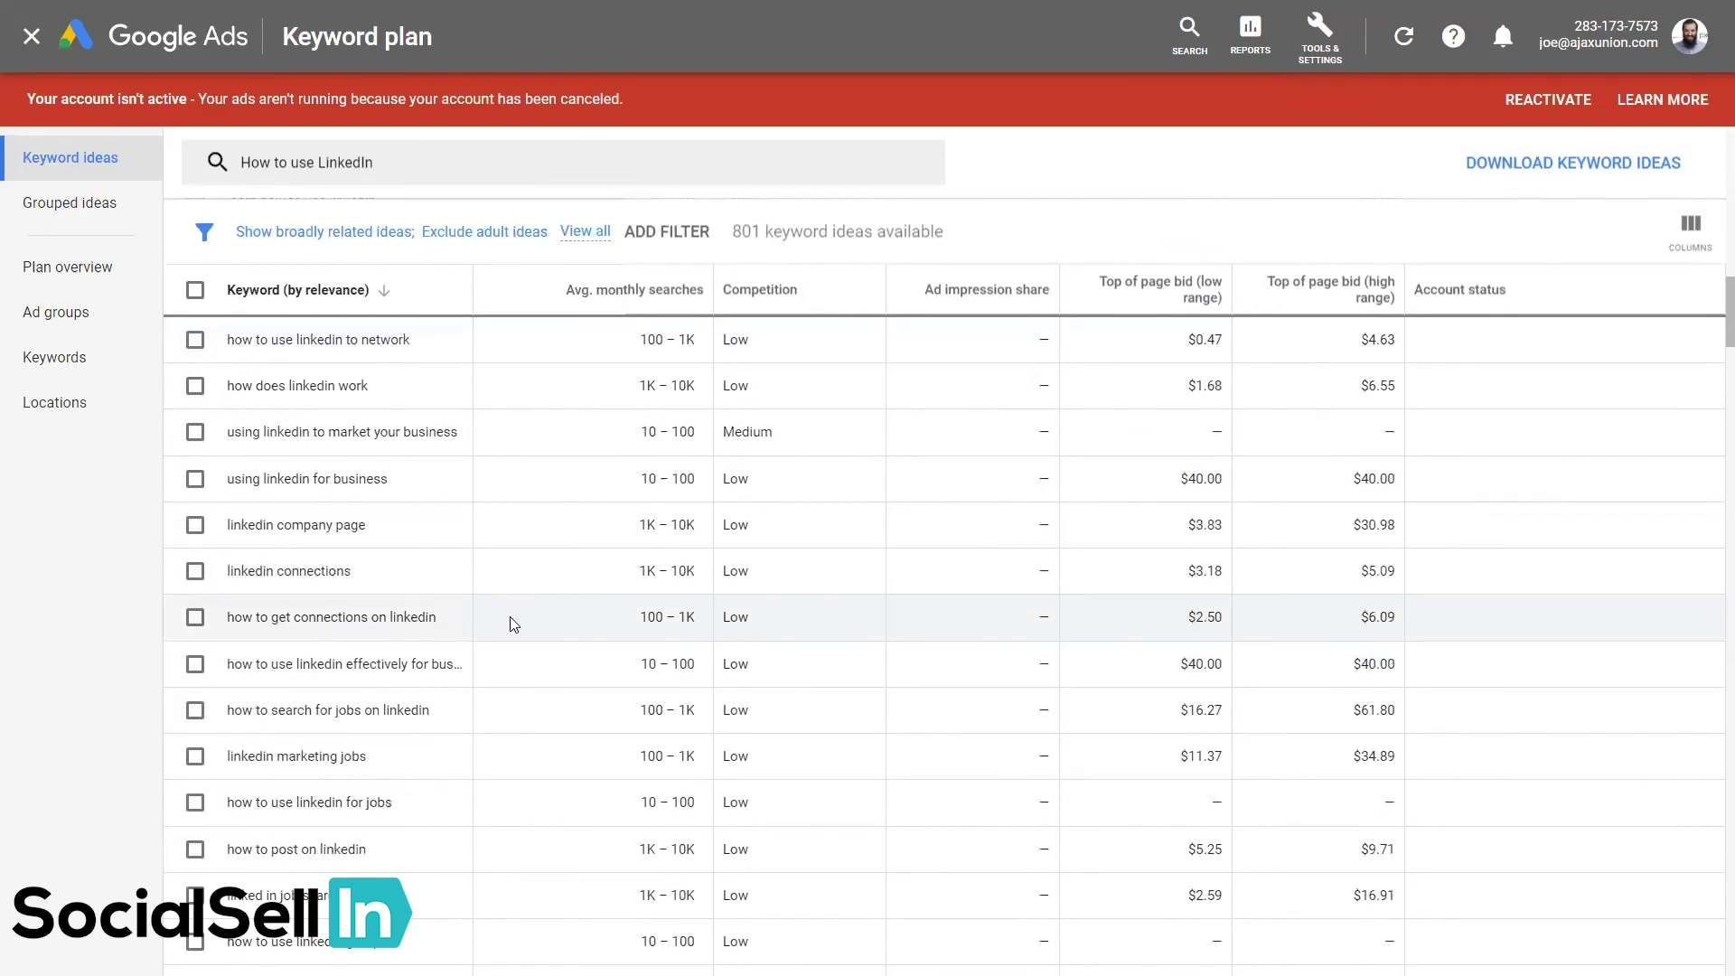
drag(438, 622, 229, 621)
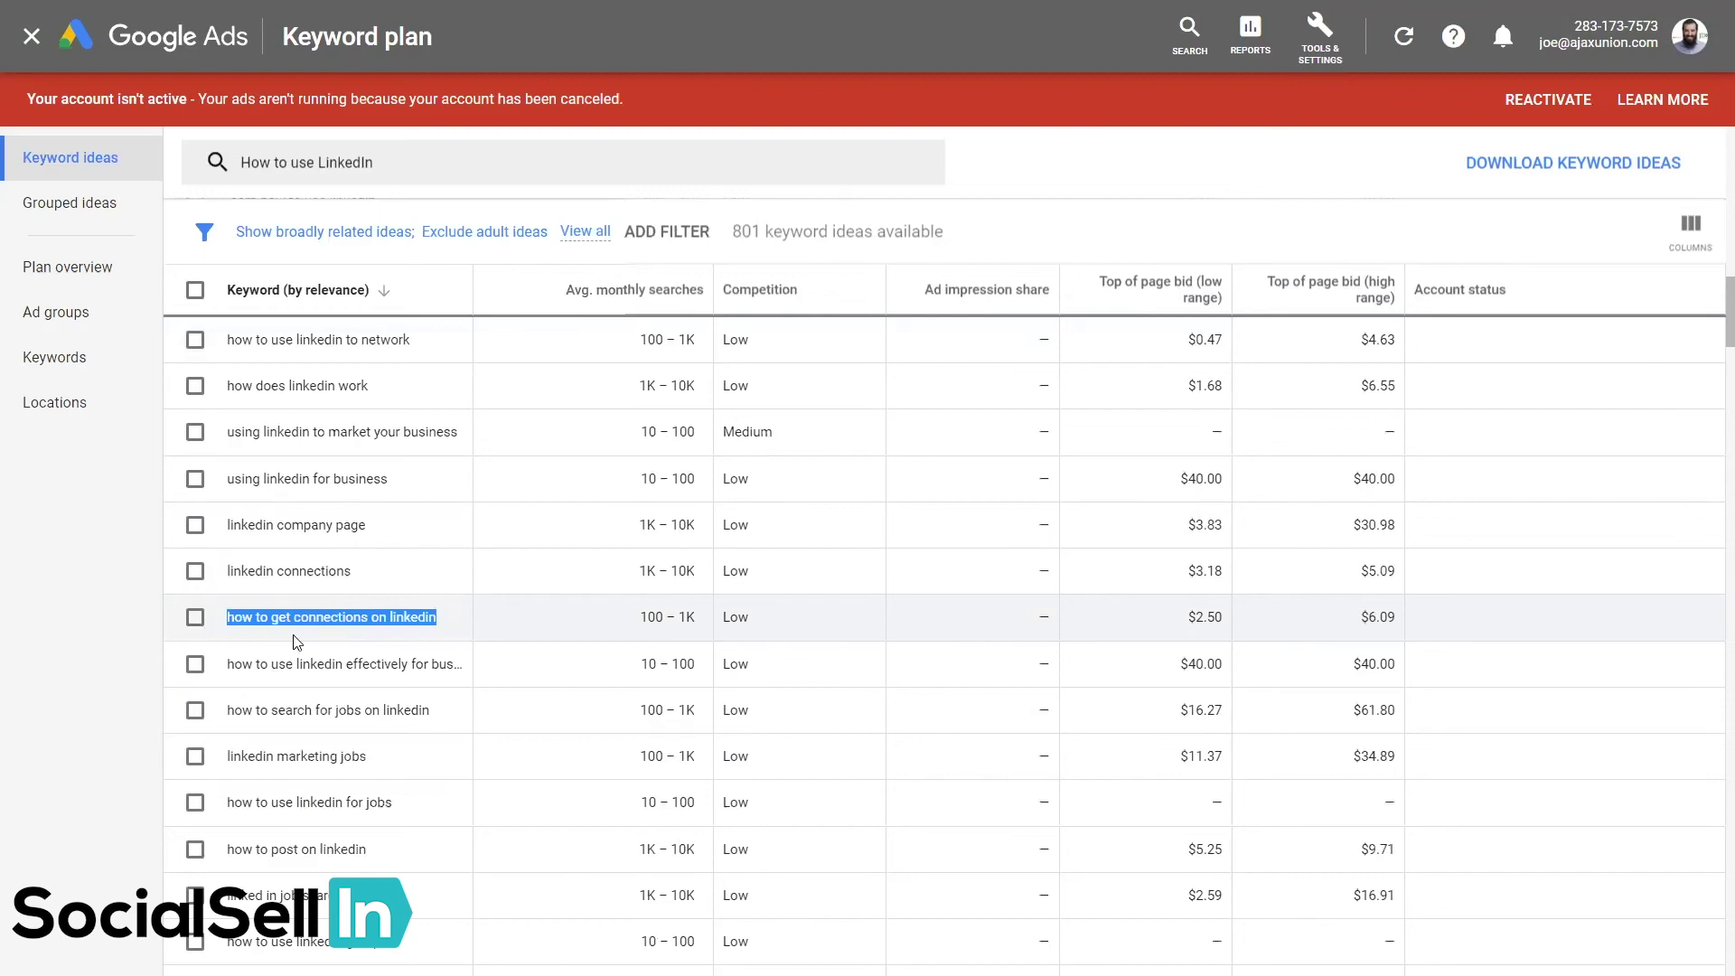
scroll(294, 640, down, 2)
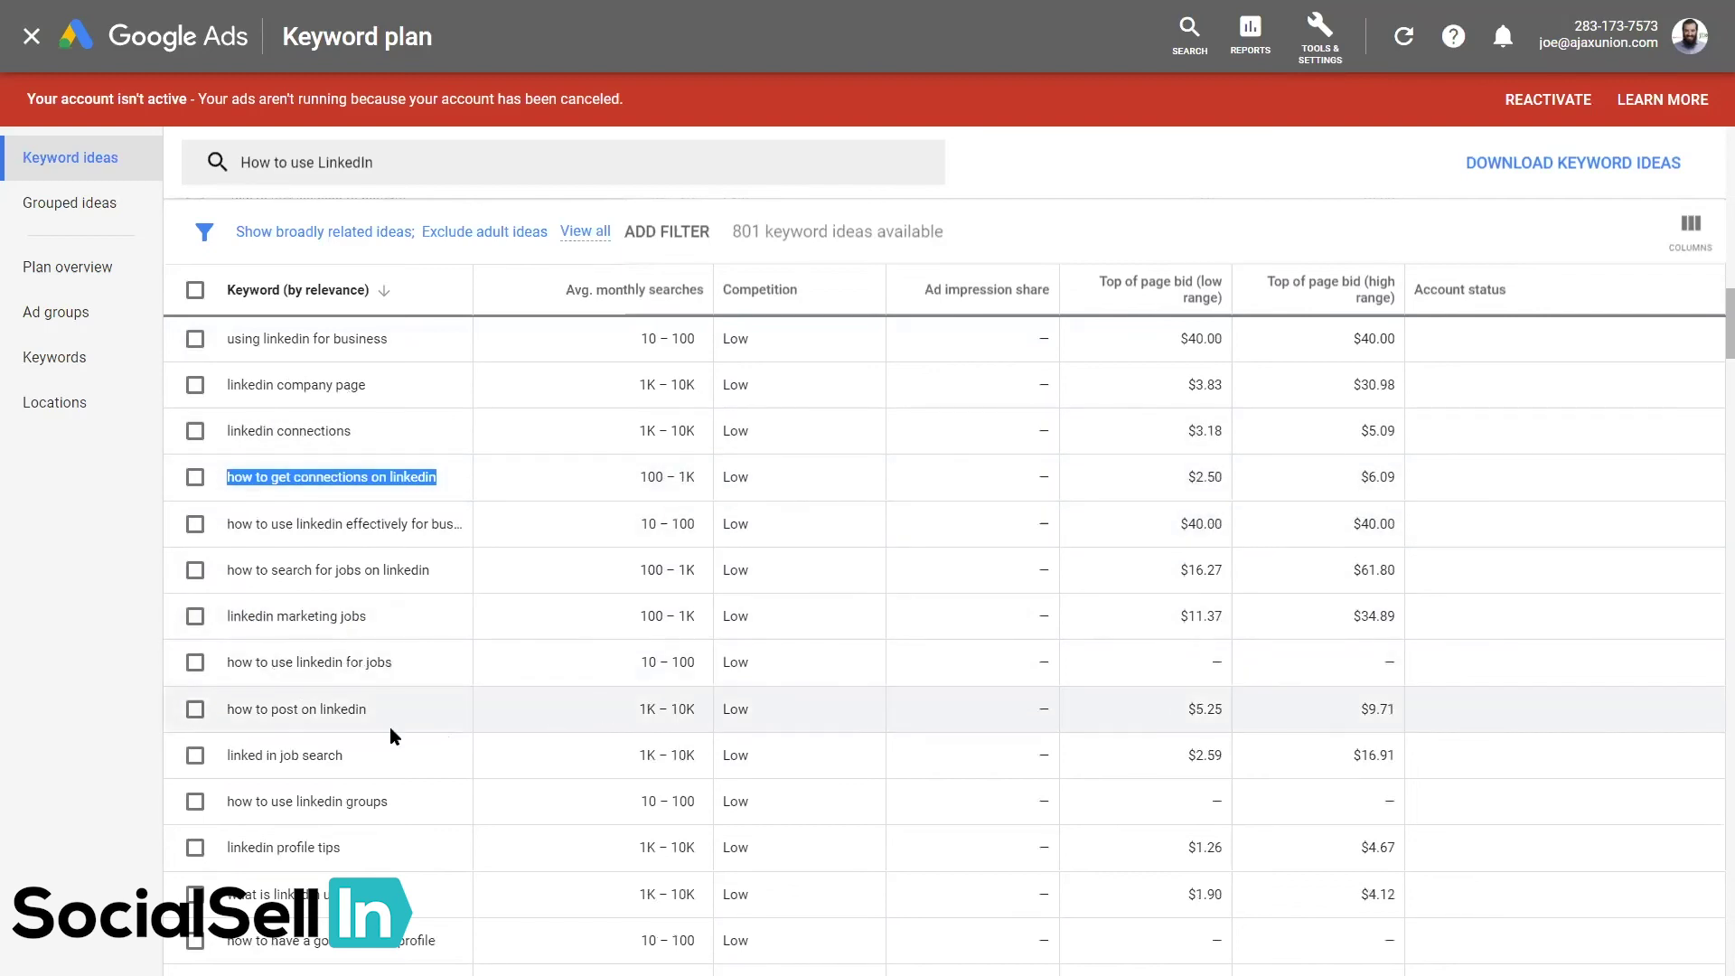
drag(228, 709, 354, 707)
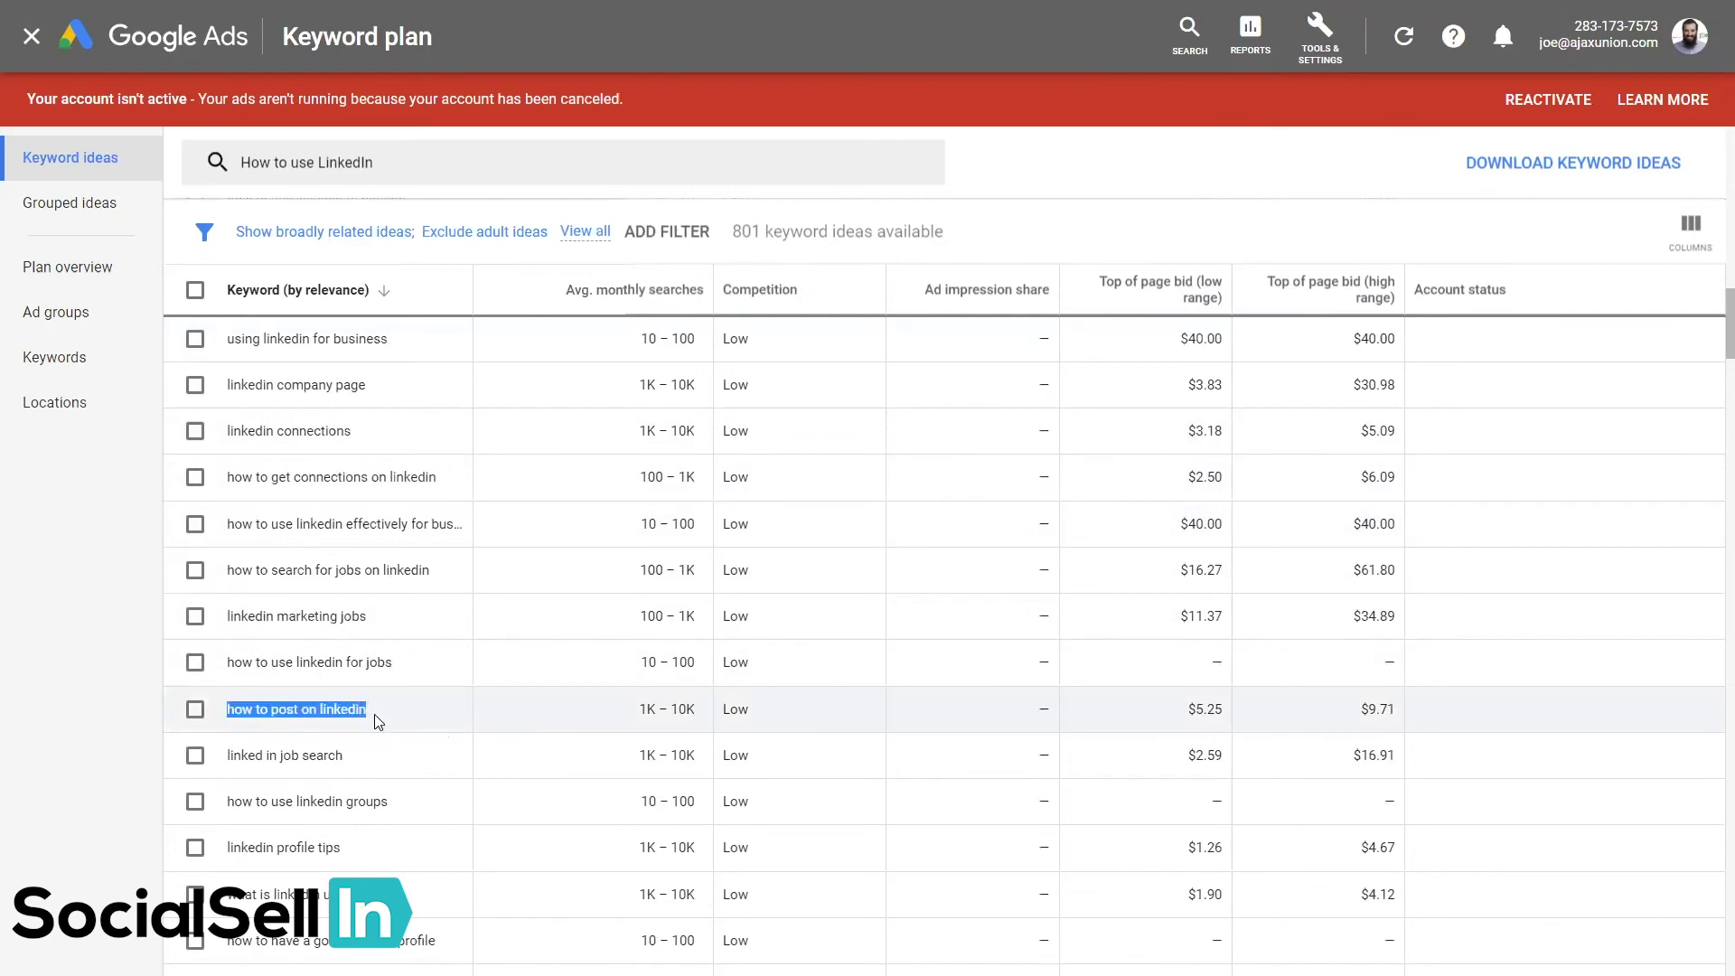
scroll(374, 714, down, 2)
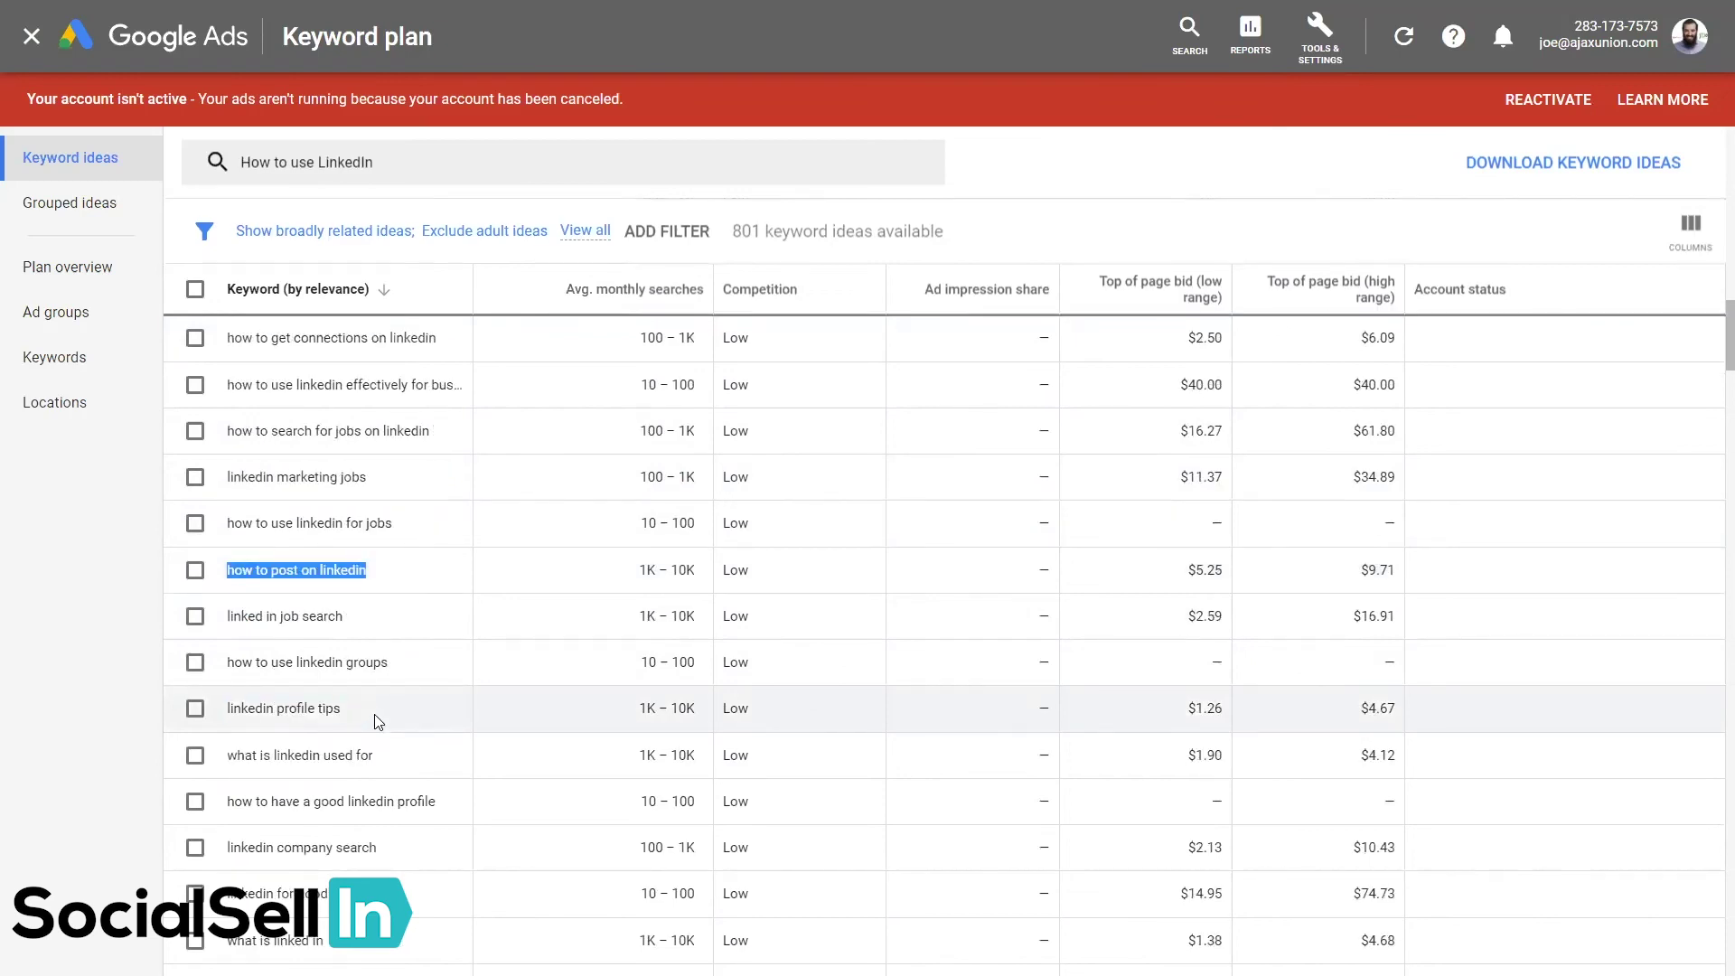
scroll(385, 698, down, 3)
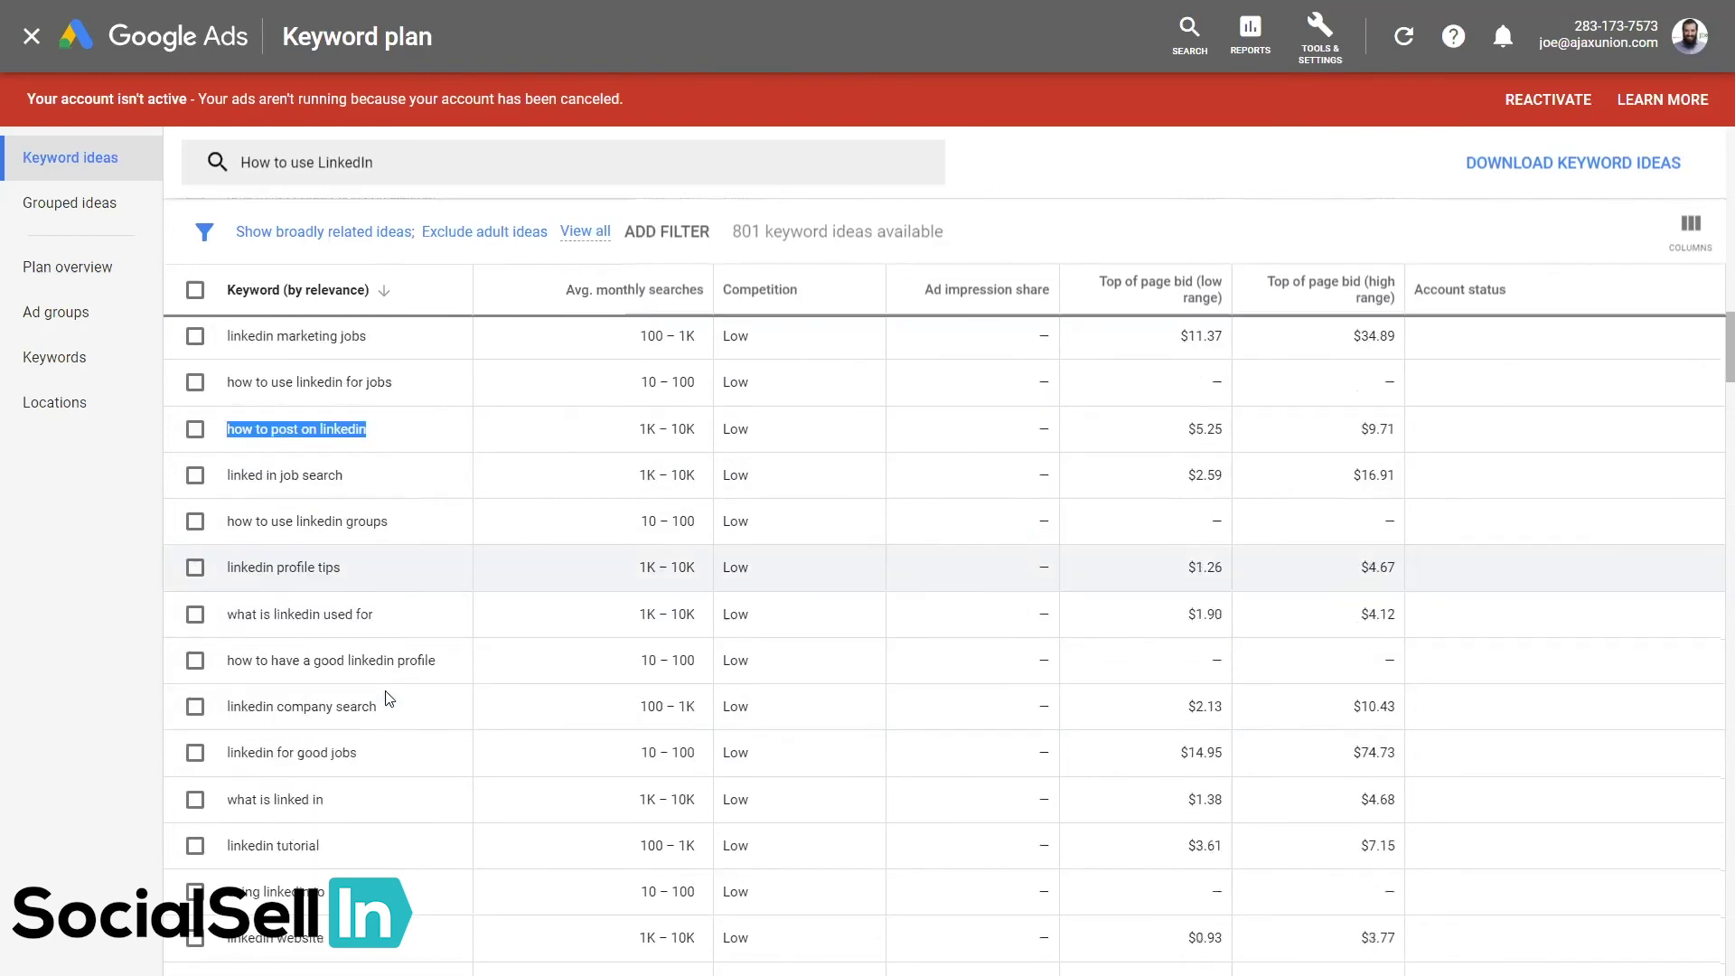
scroll(386, 698, down, 3)
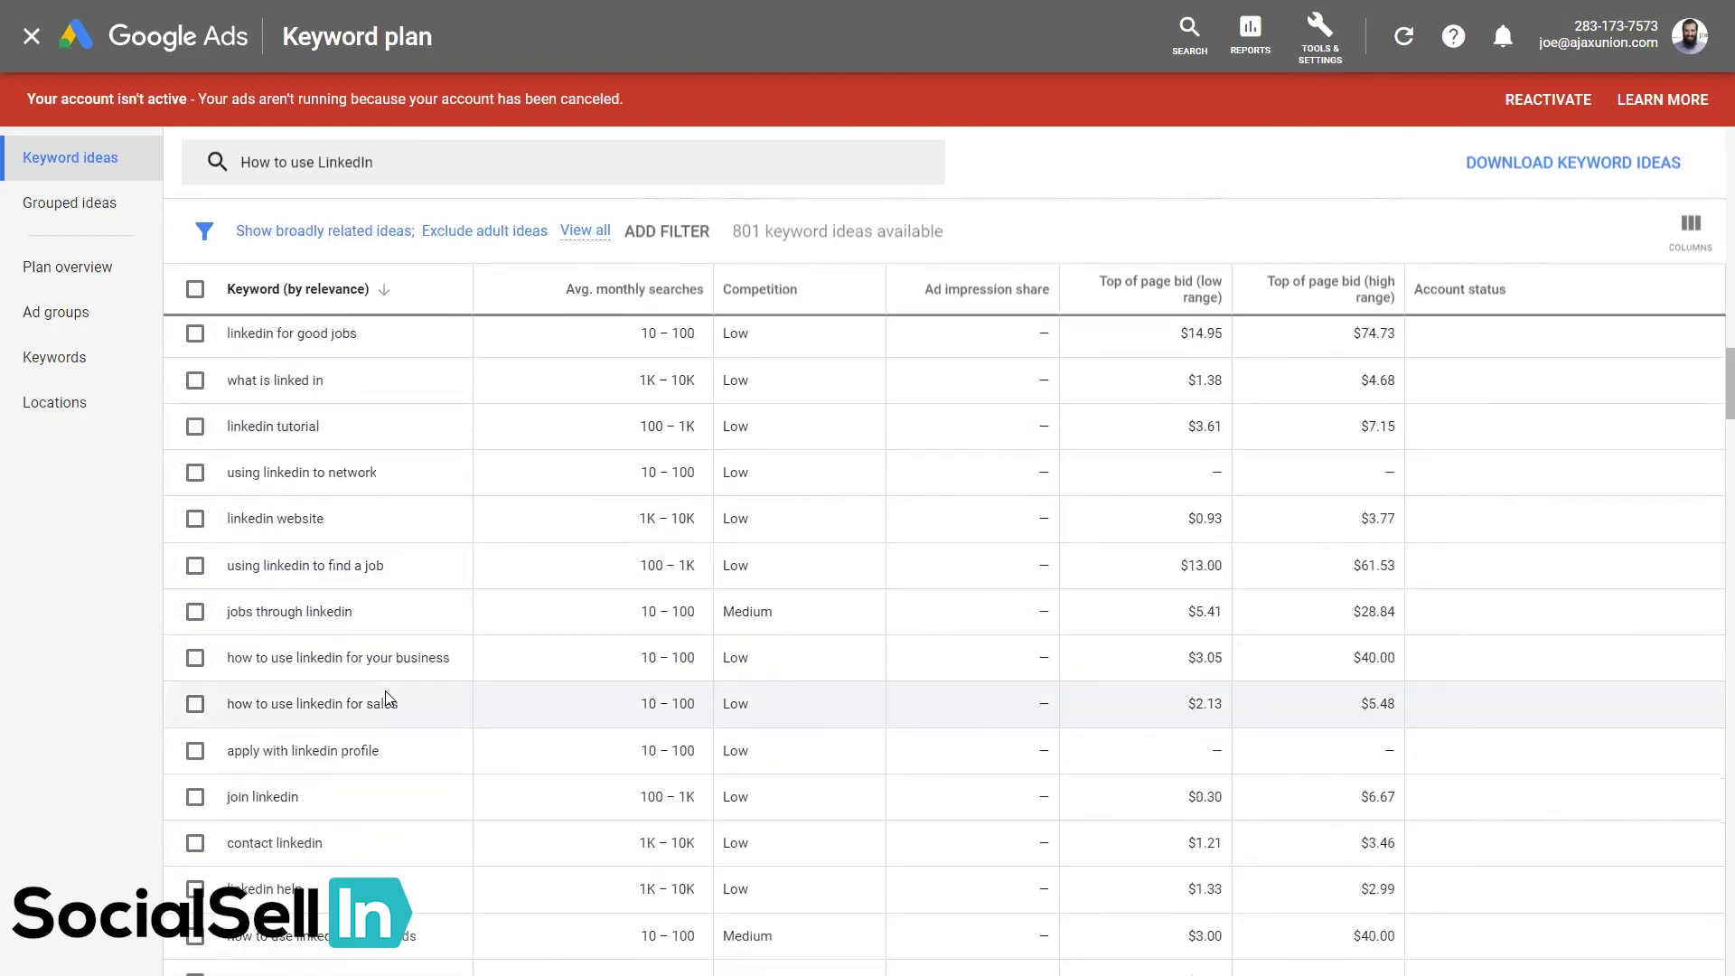
drag(400, 705, 230, 692)
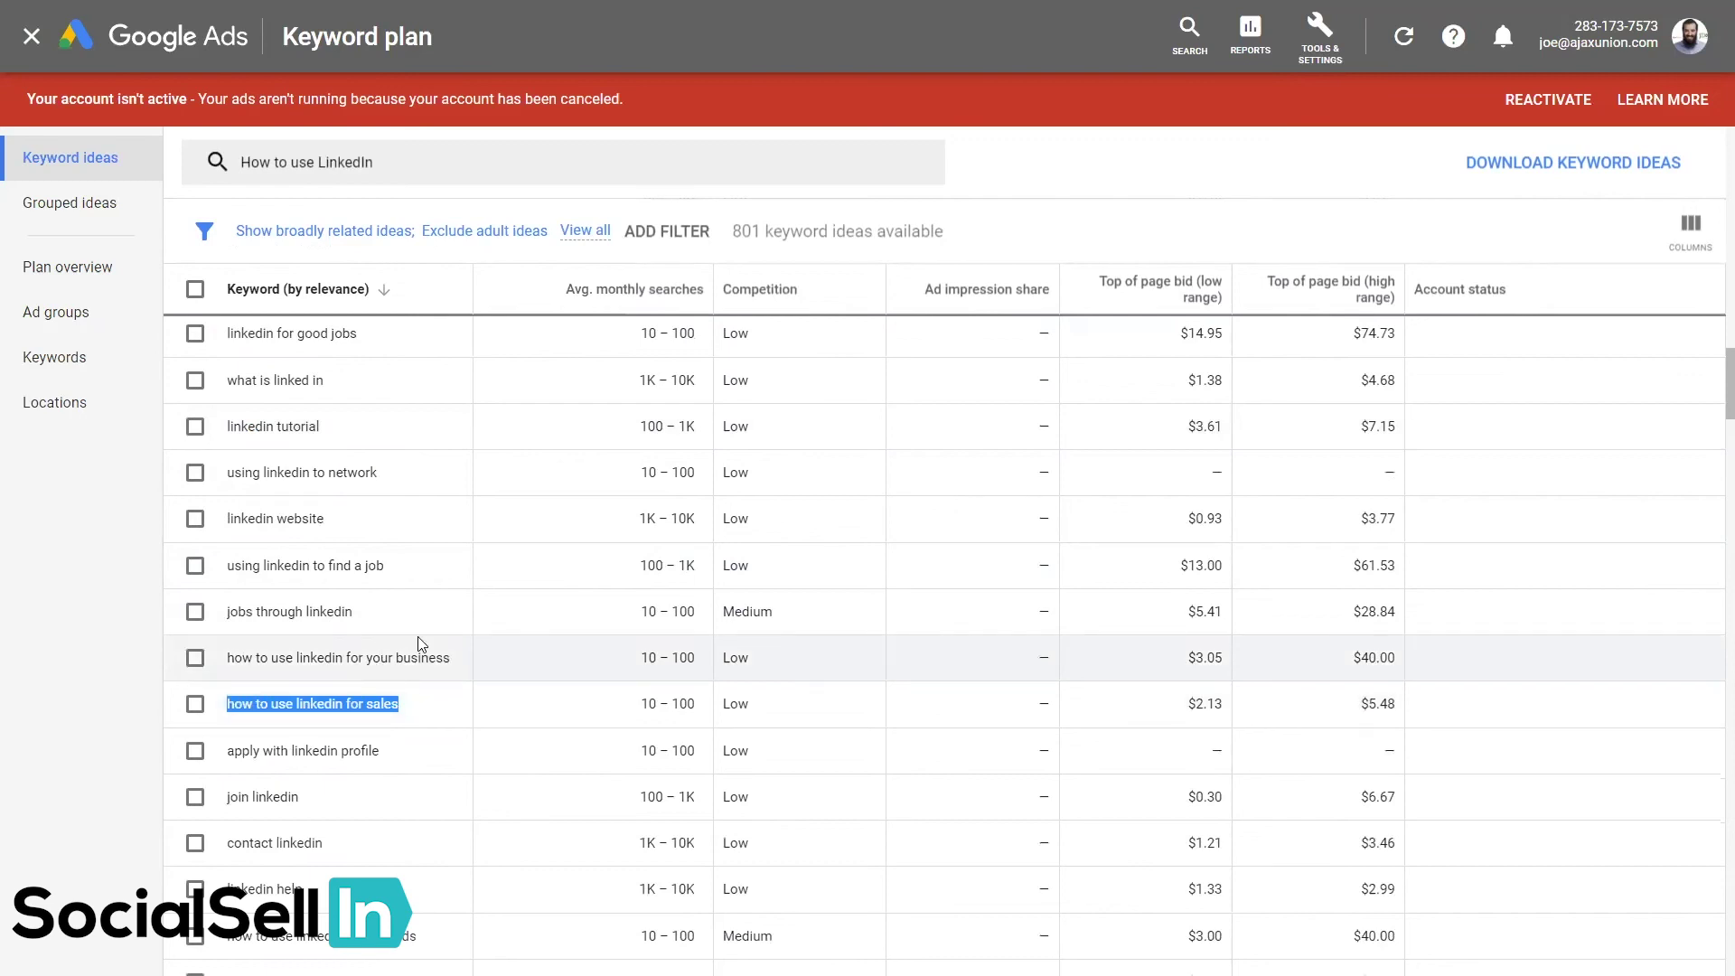
scroll(419, 643, up, 2)
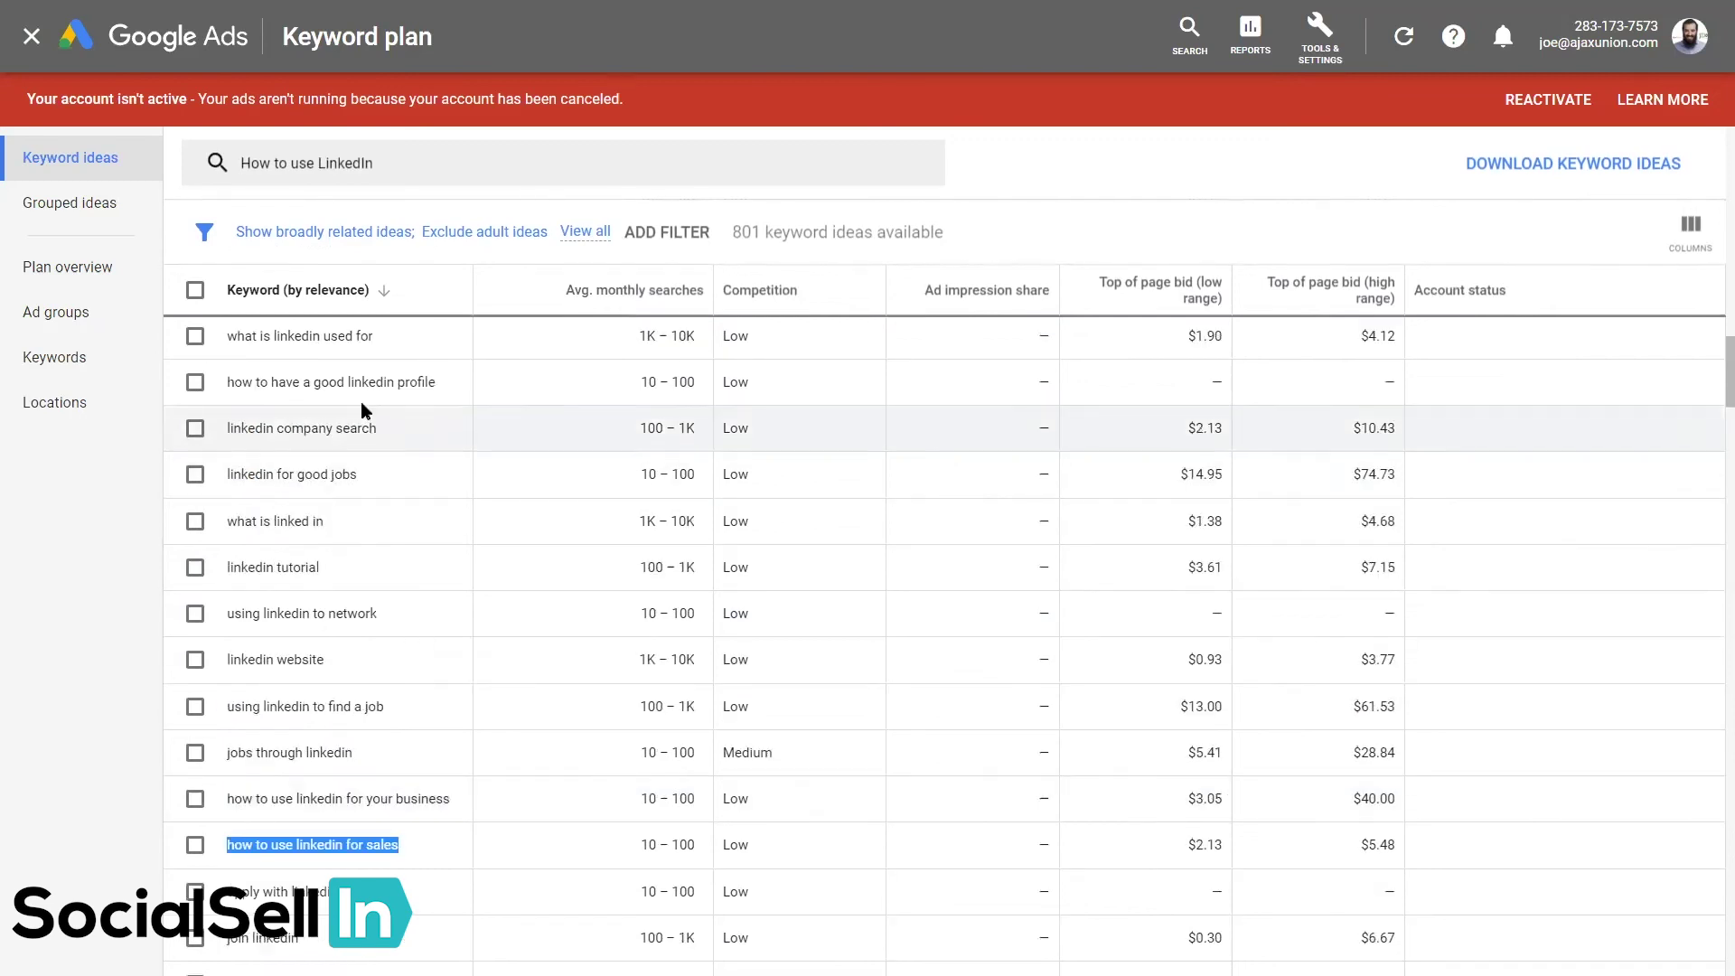
drag(230, 380, 456, 405)
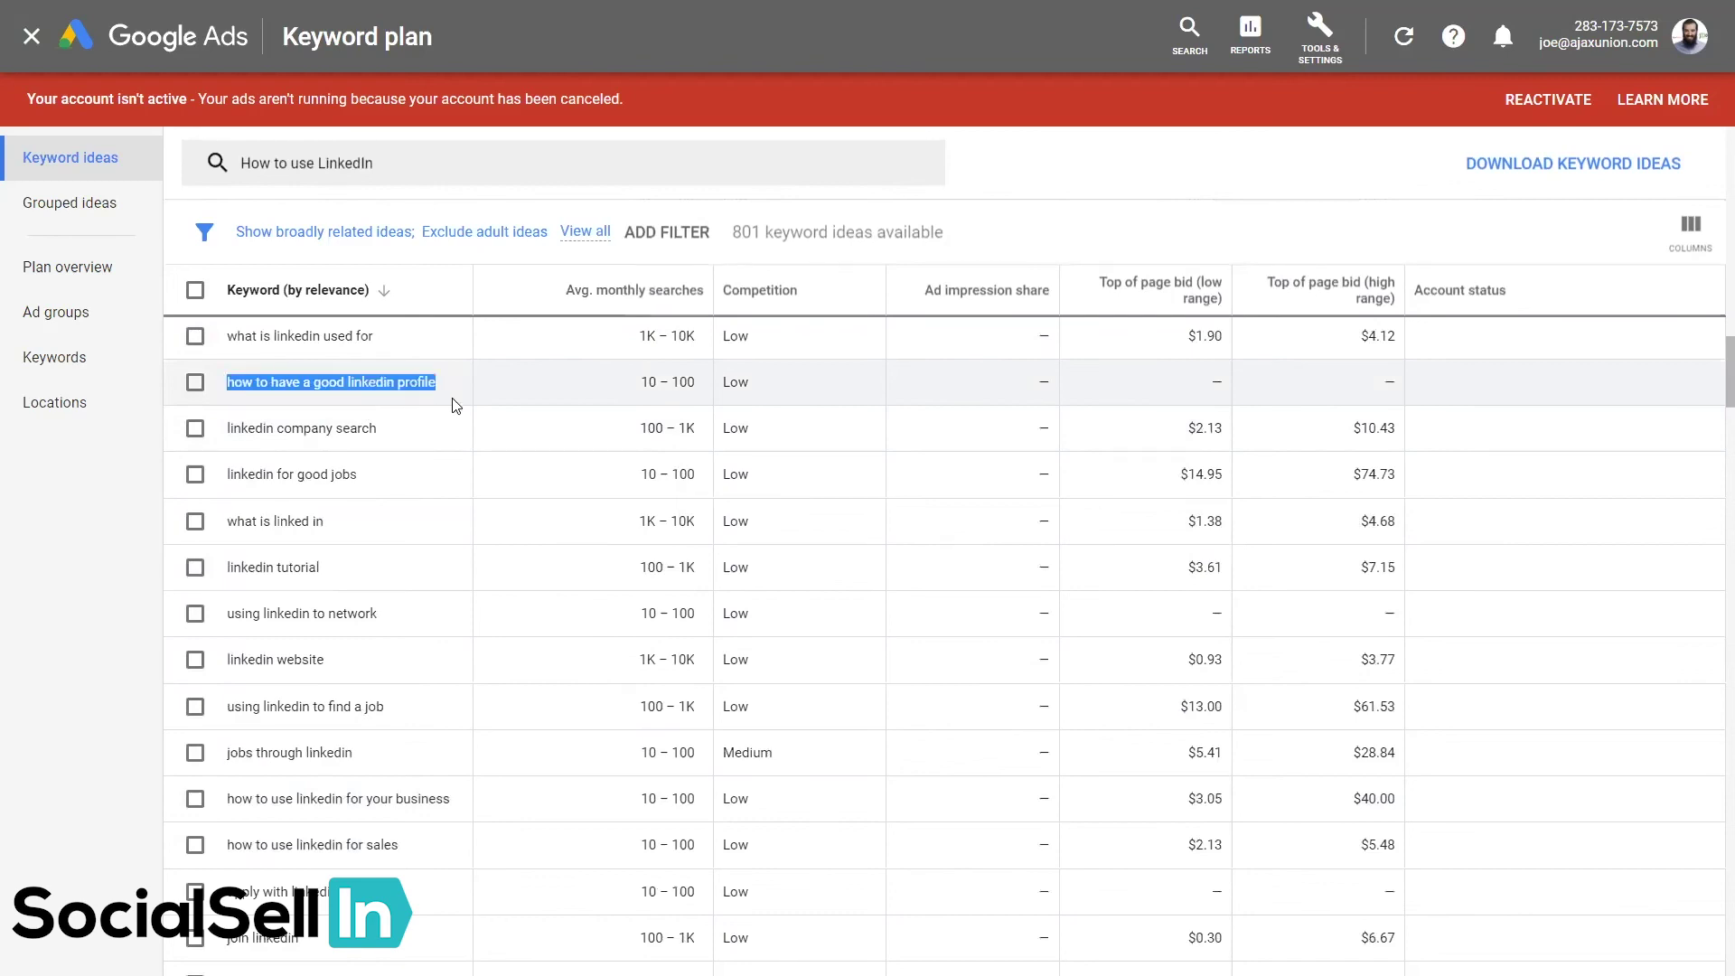
Change the seed keyword to 'LinkedIn Profile' and browse its 921 keyword ideas
click(401, 164)
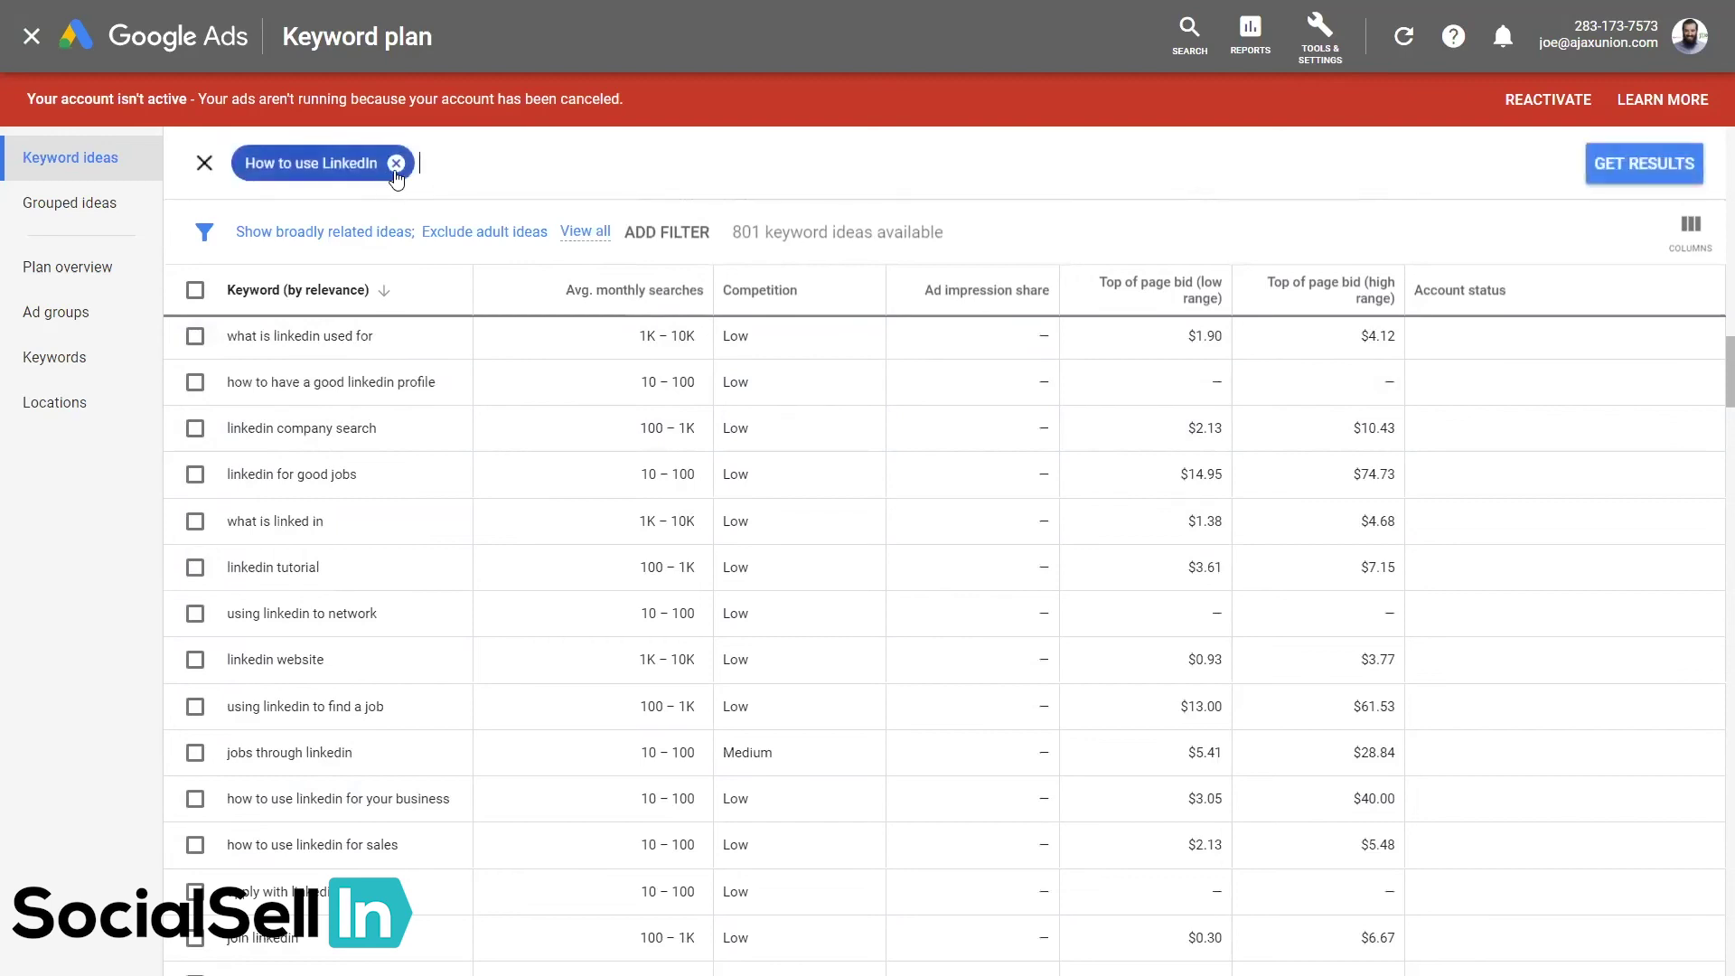
click(397, 165)
text(Linked)
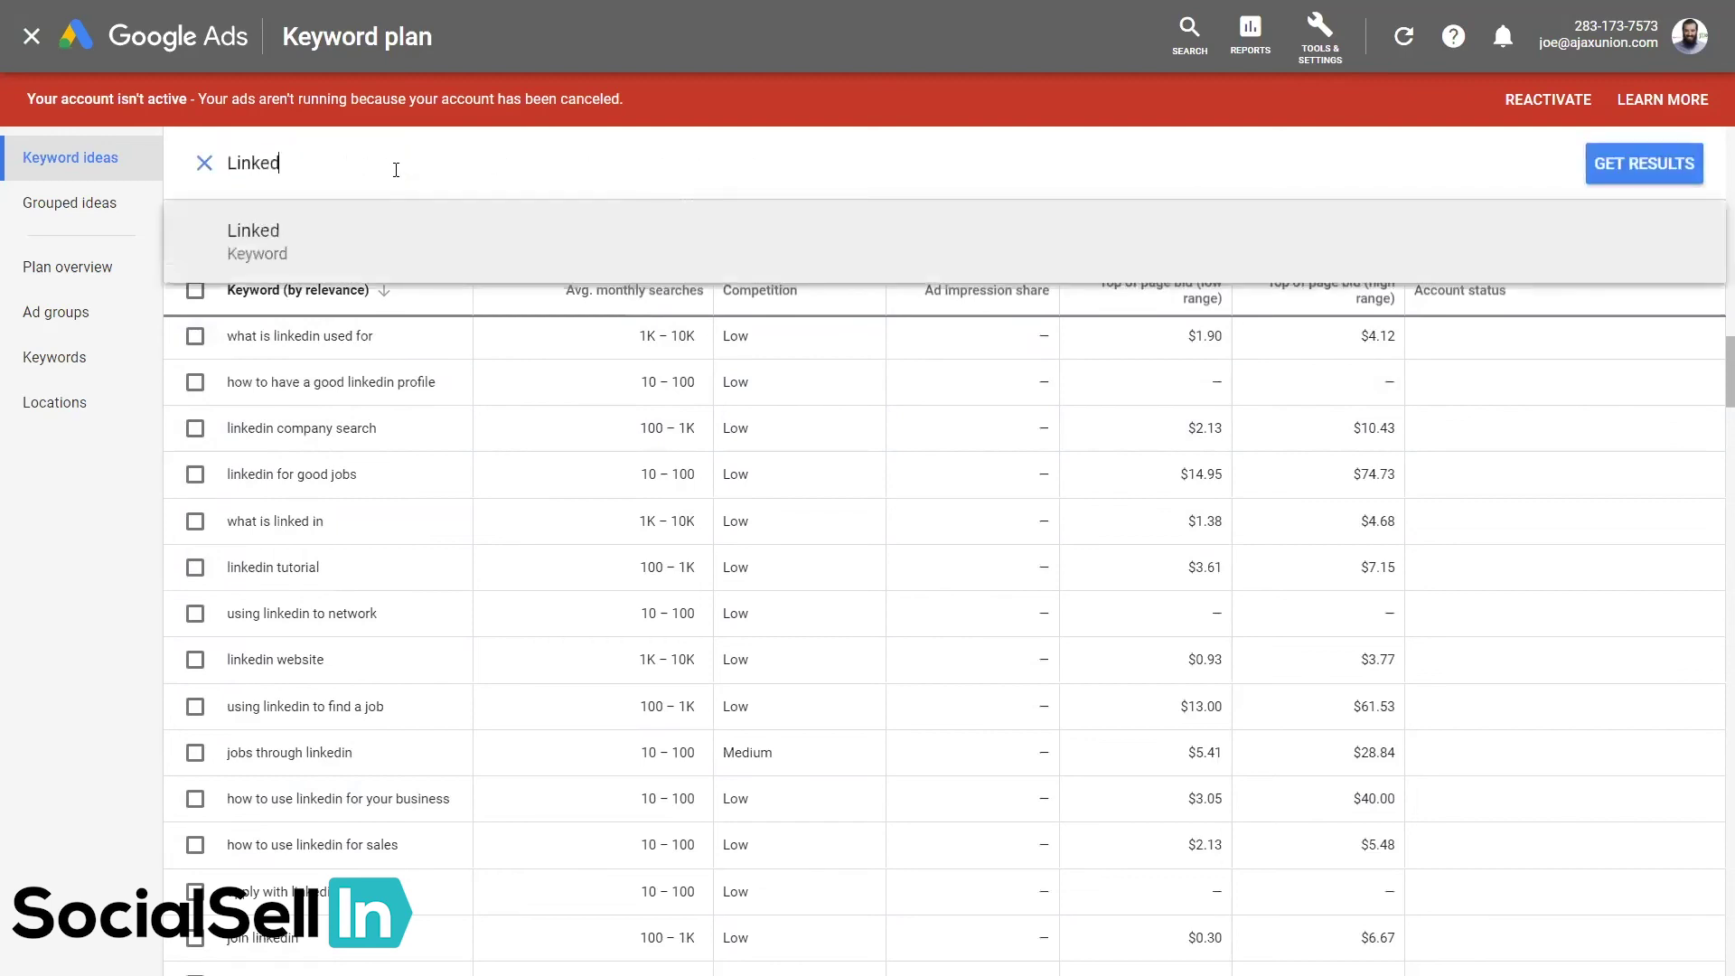
text(In Profile)
key(Return)
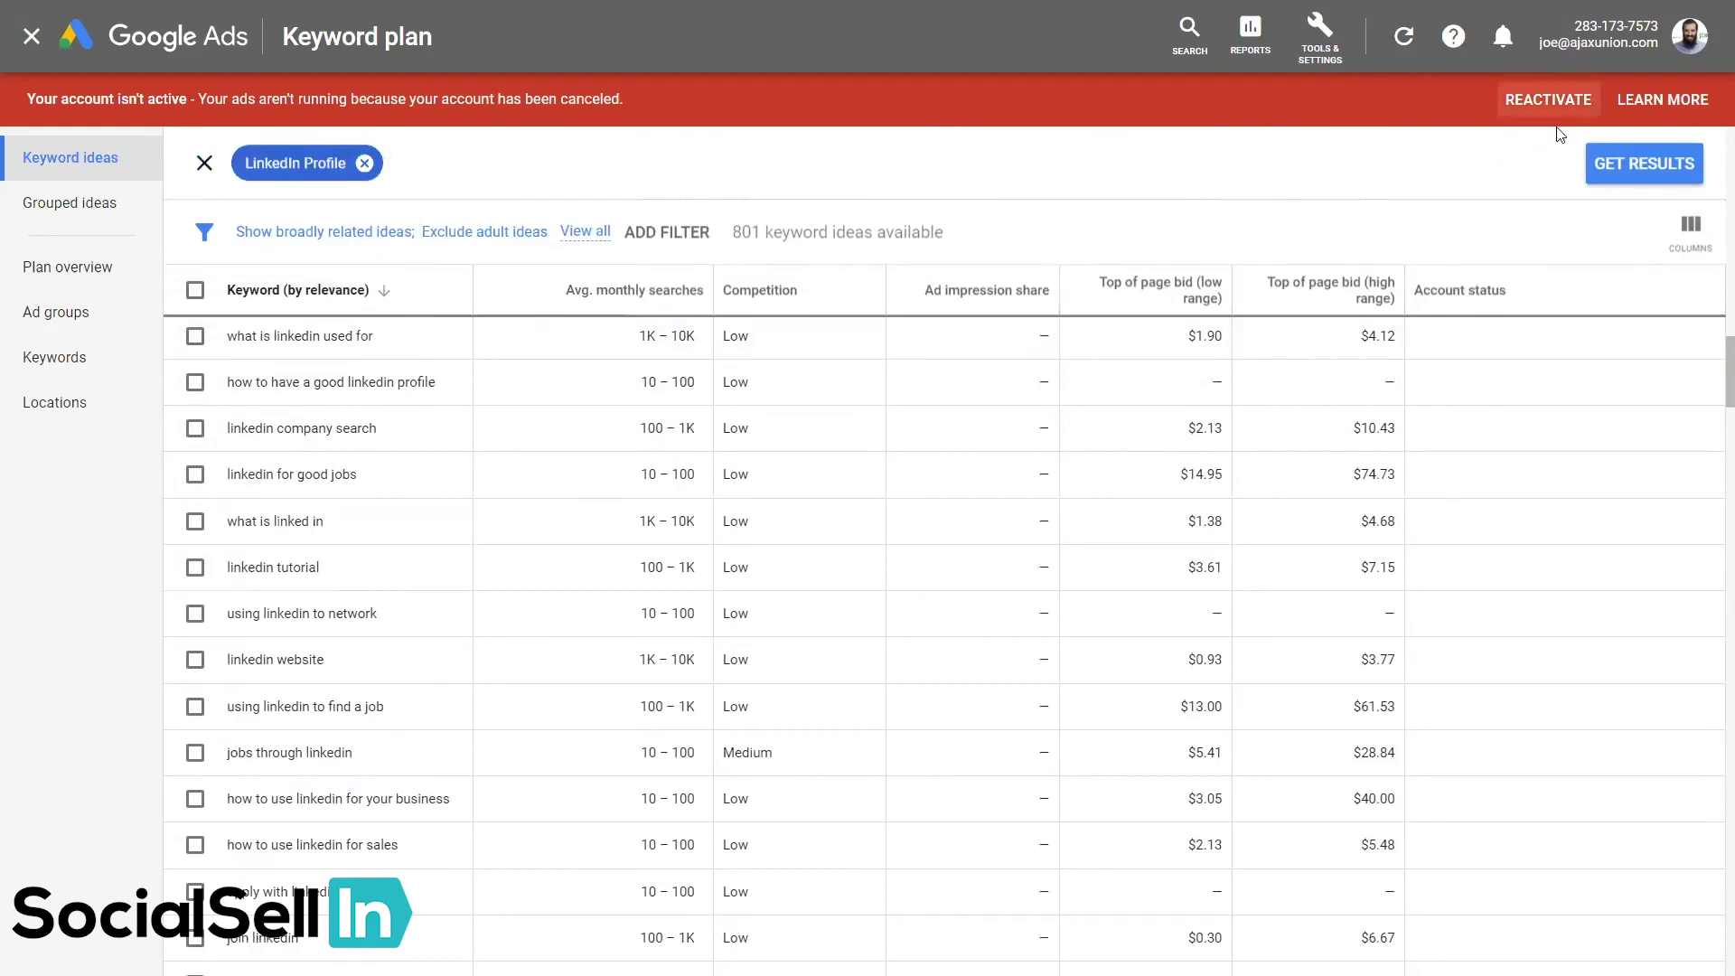
click(1613, 167)
scroll(440, 485, down, 10)
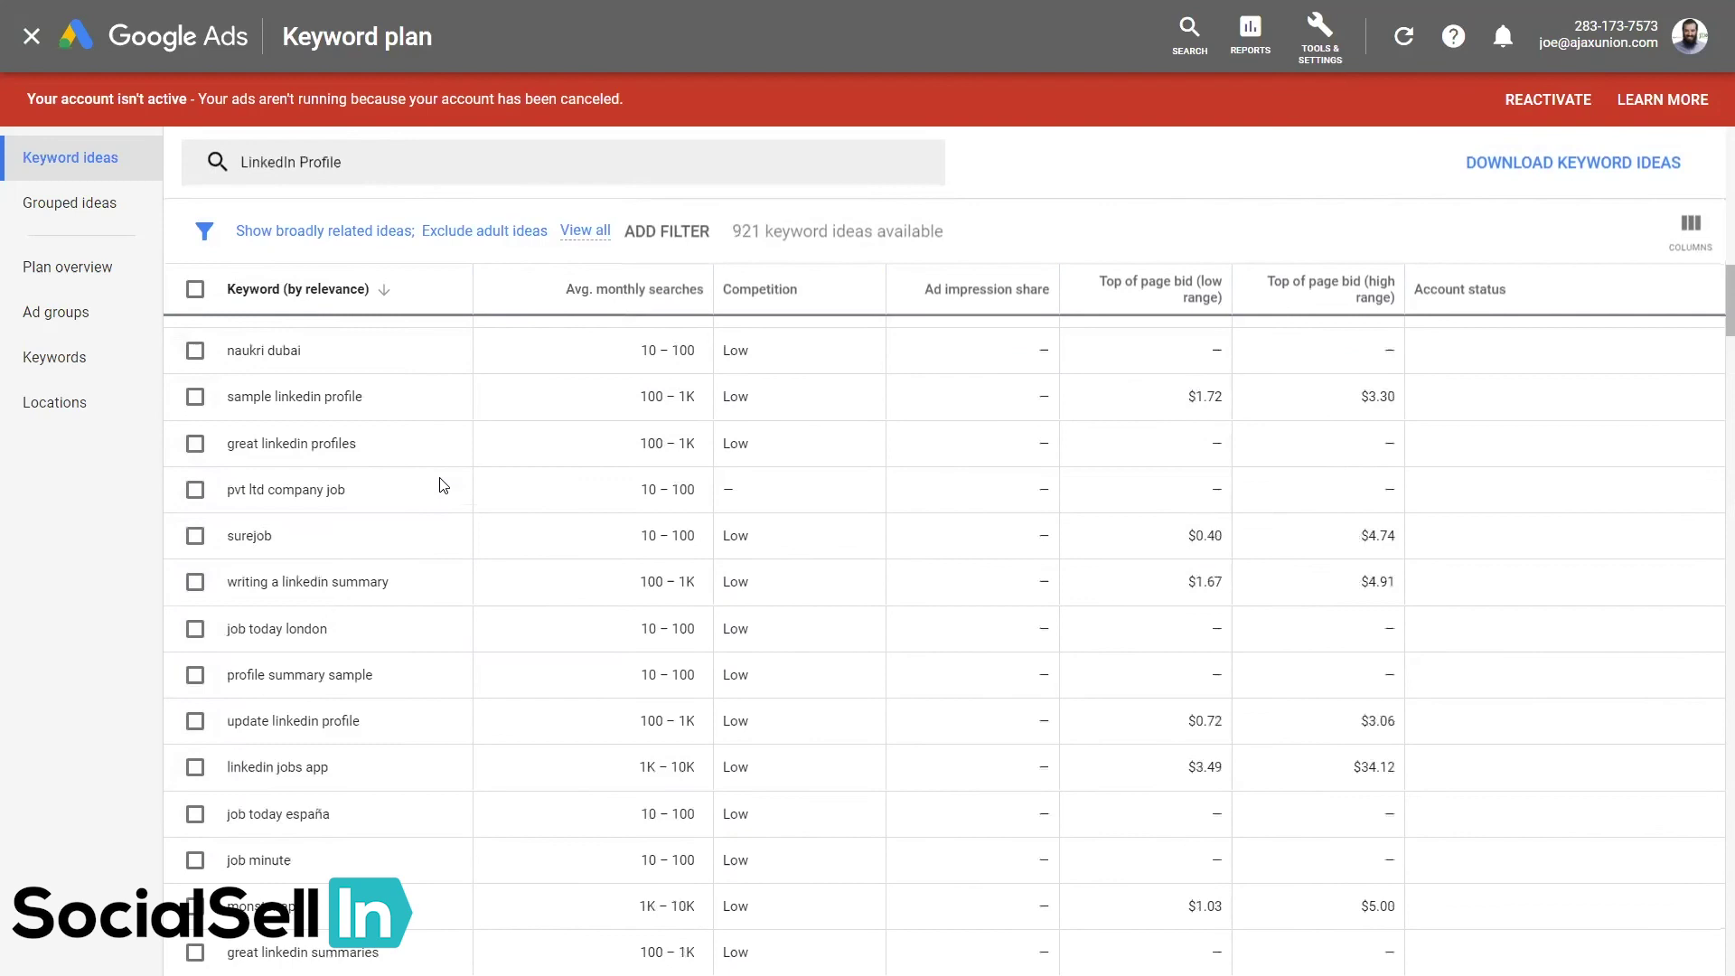
scroll(441, 485, up, 10)
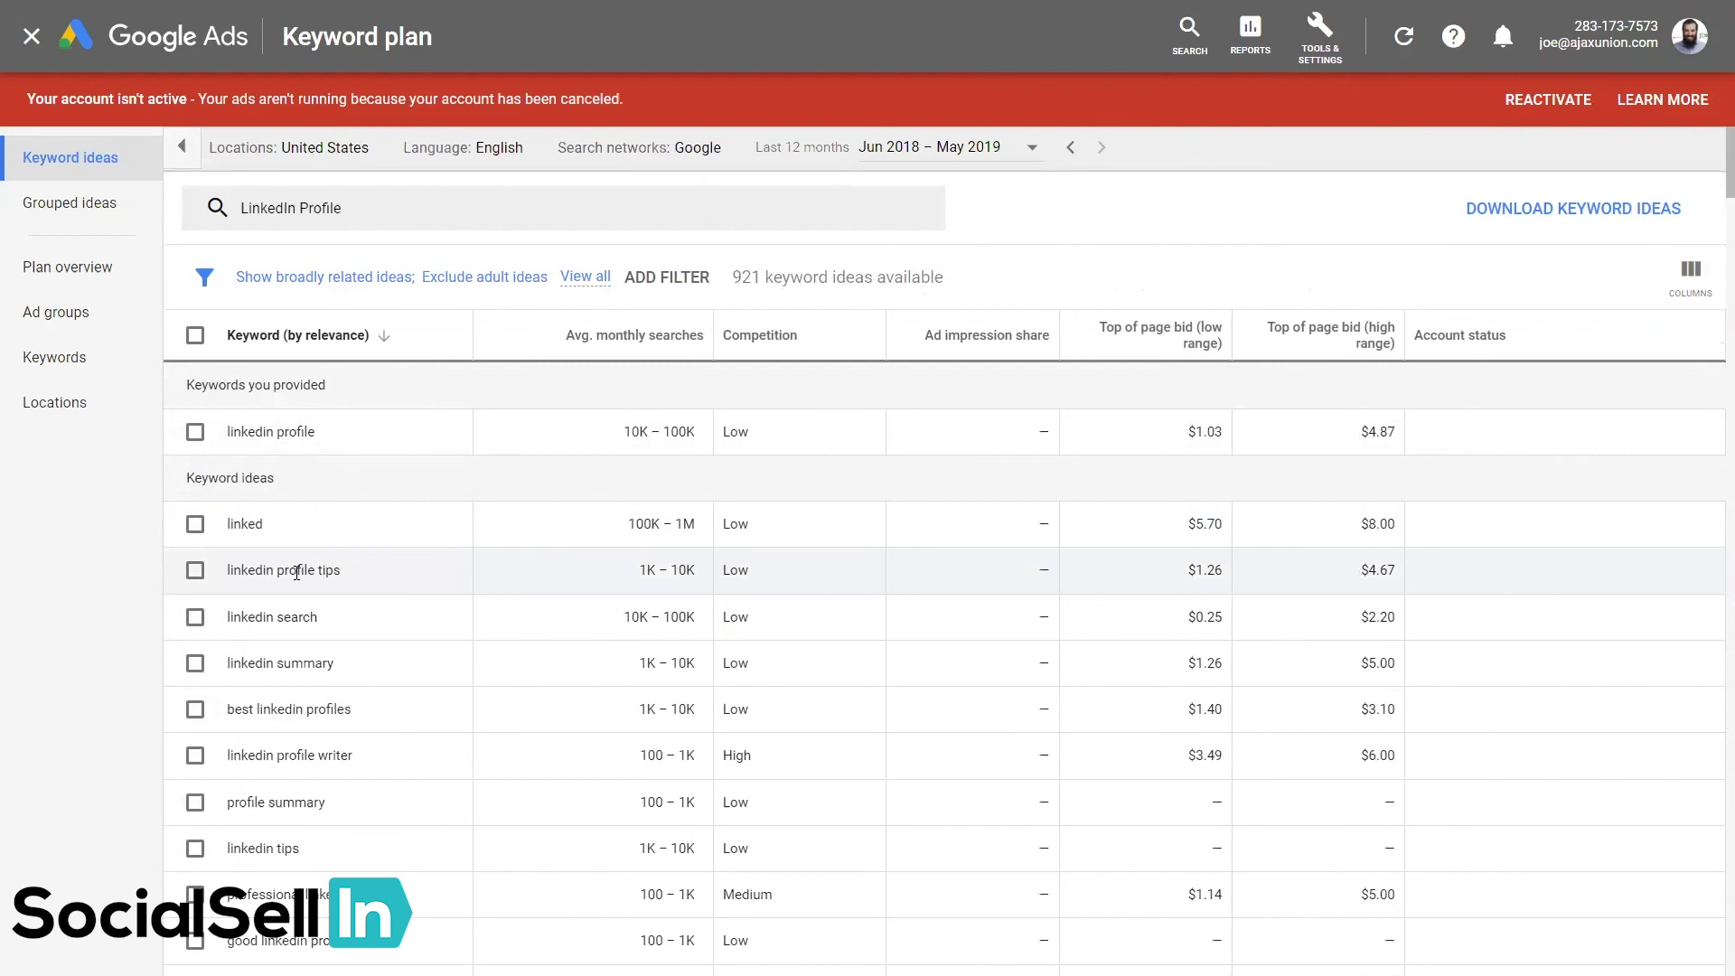
scroll(305, 701, down, 2)
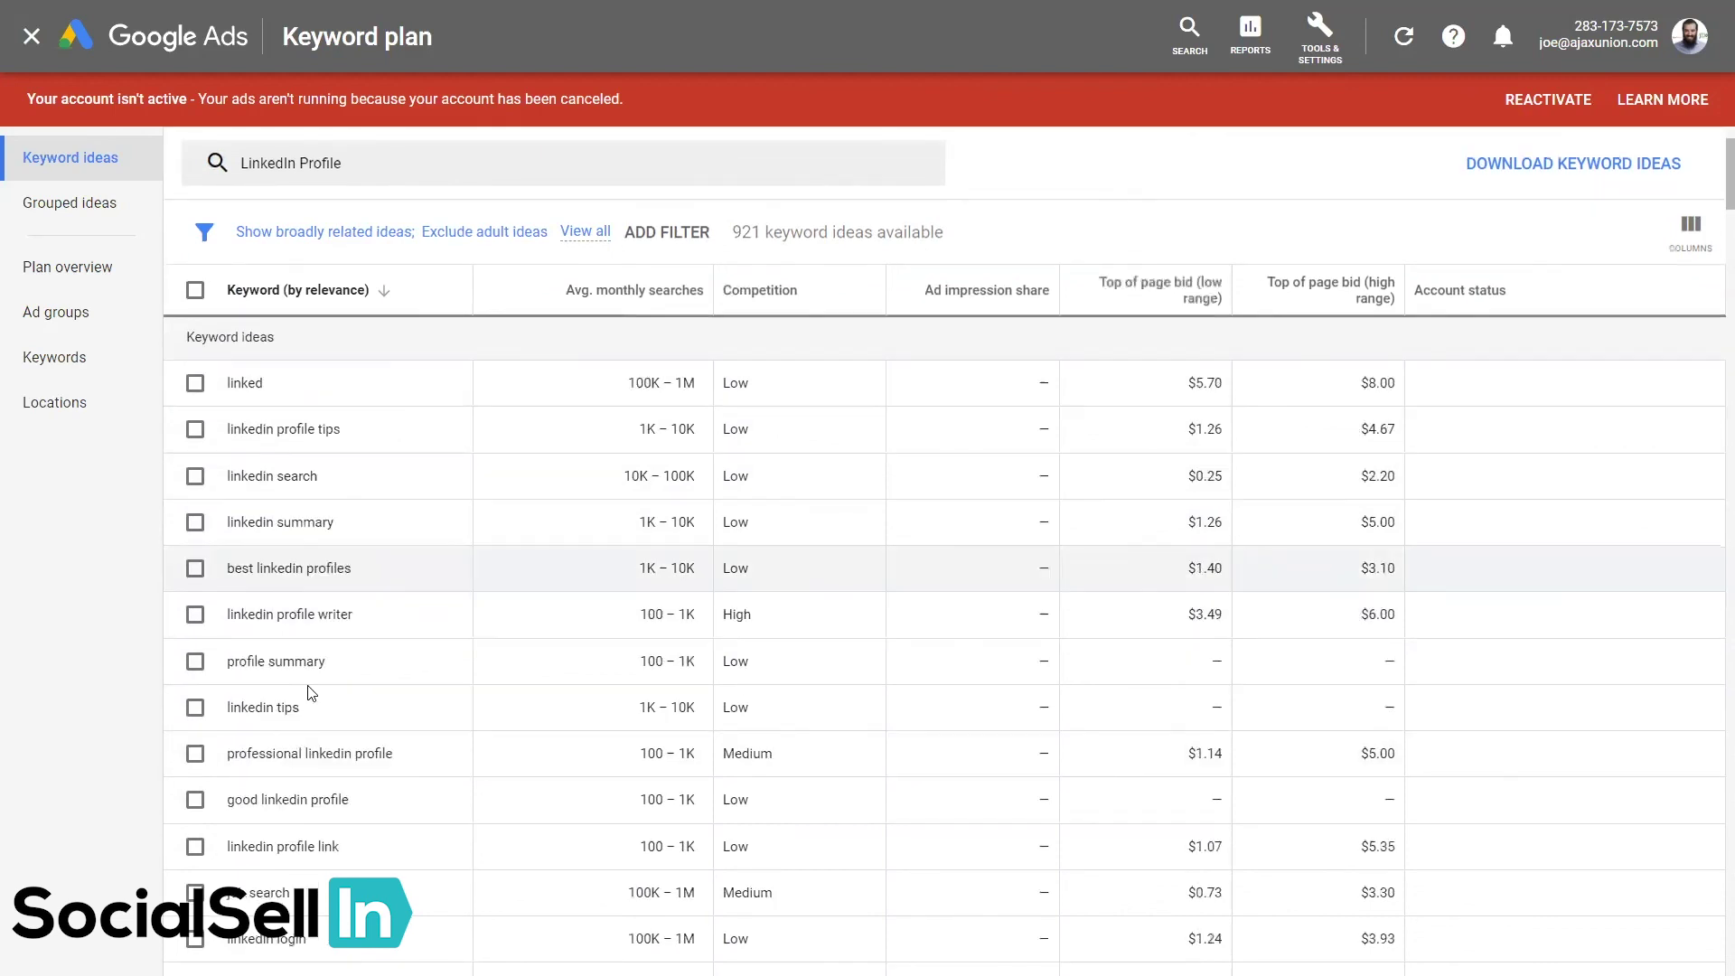
scroll(395, 606, down, 2)
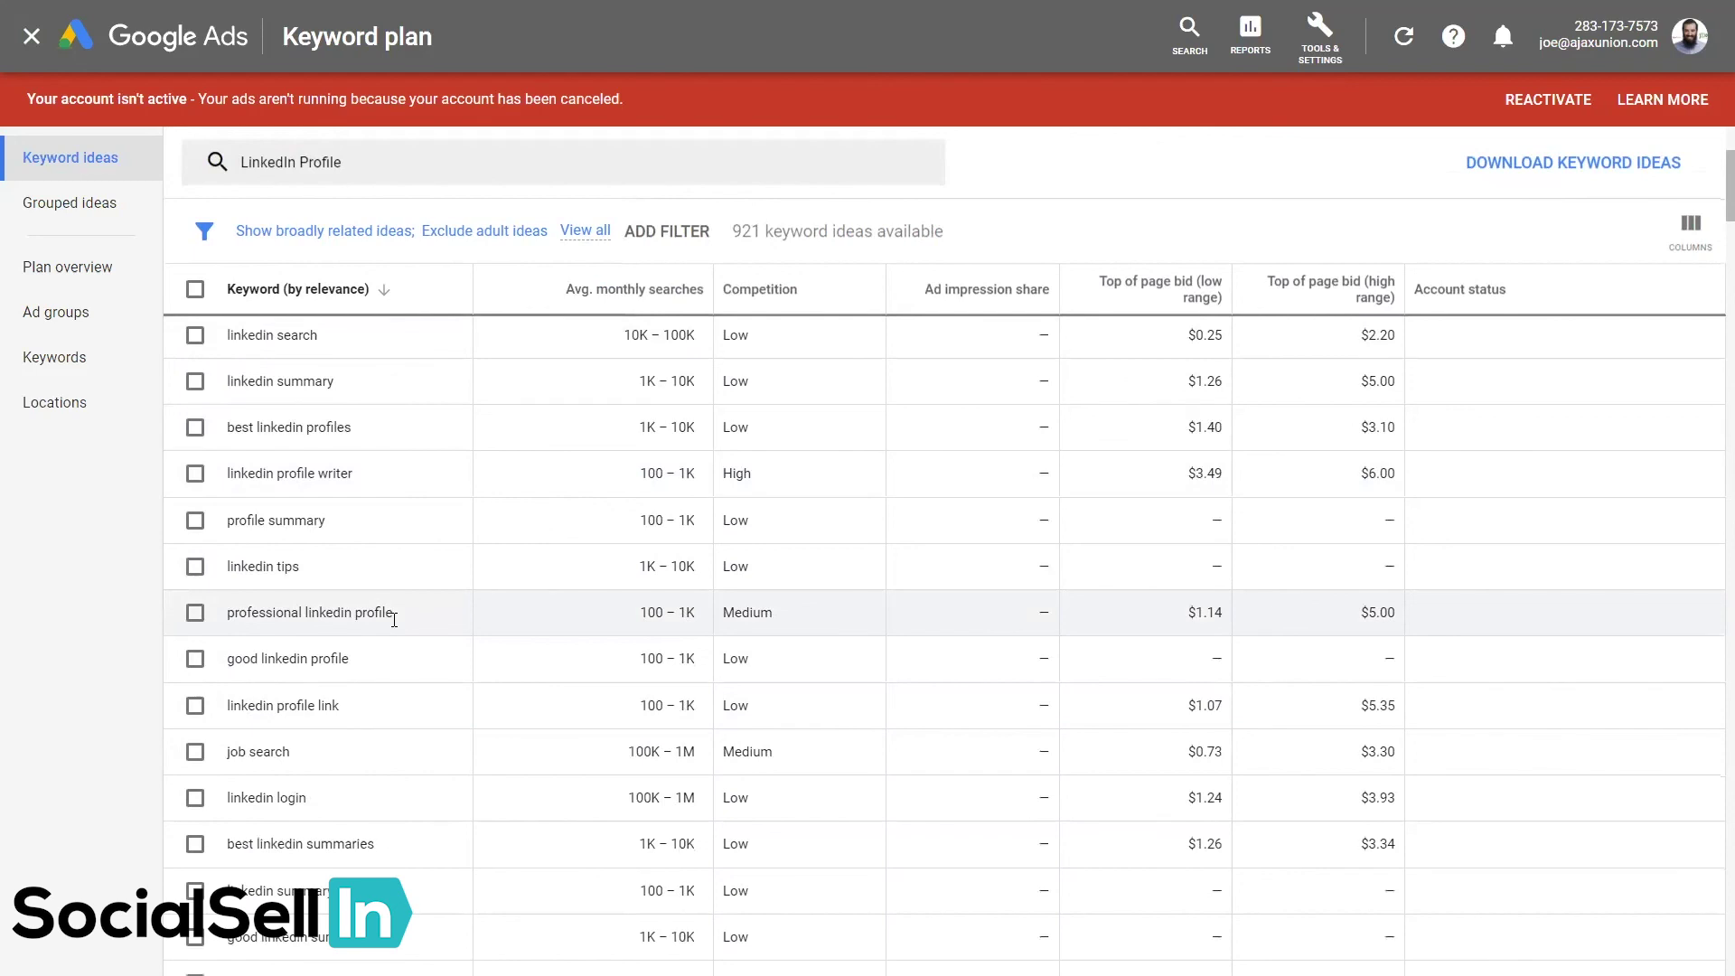
scroll(394, 620, up, 2)
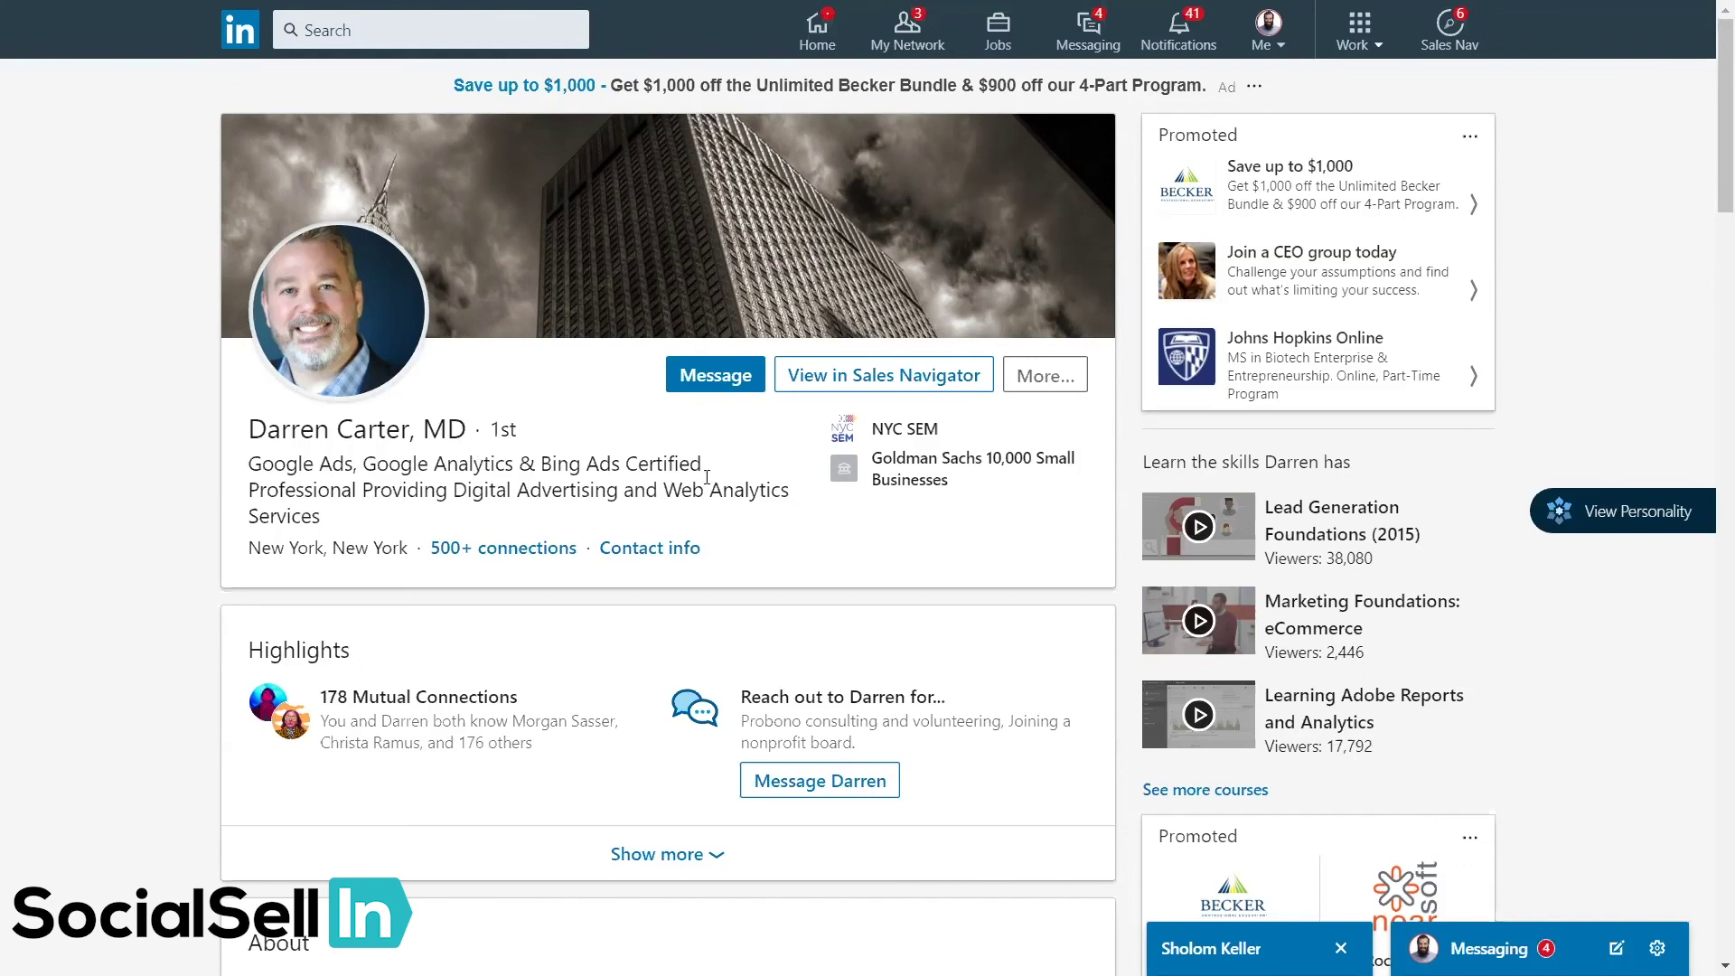
Expand the About section with 'see more' to show Google Analytics, Google Ads, Bing and Facebook Ads specialties
scroll(552, 565, down, 3)
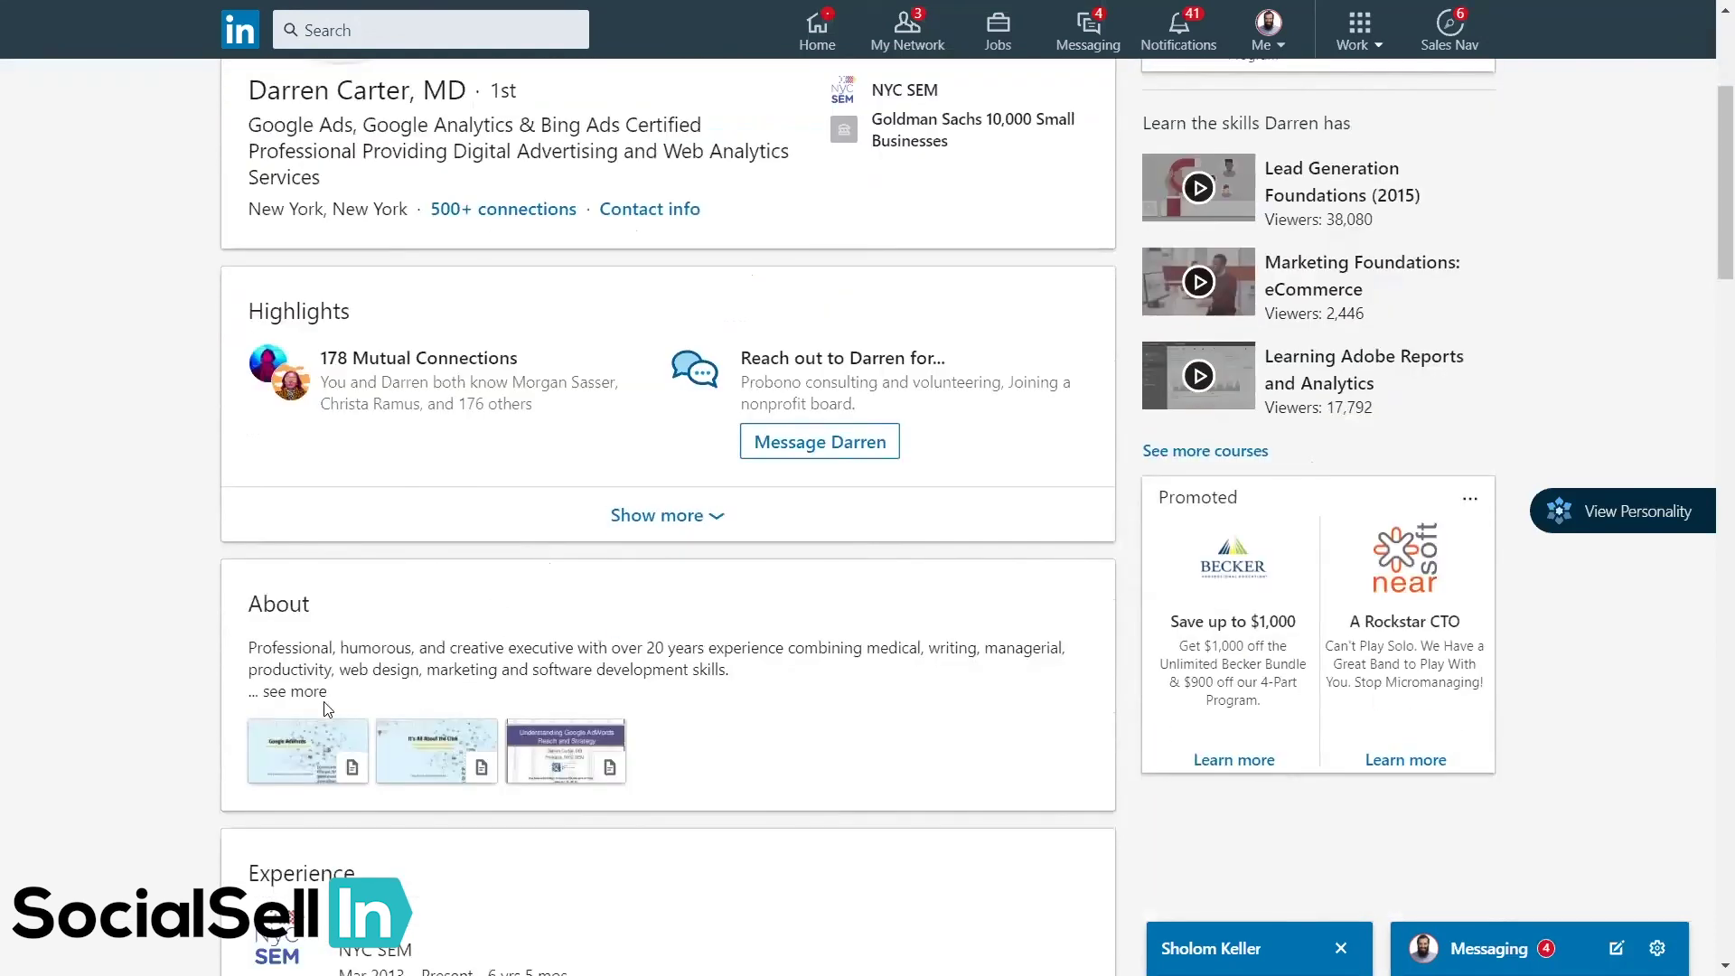
click(307, 693)
scroll(542, 587, down, 2)
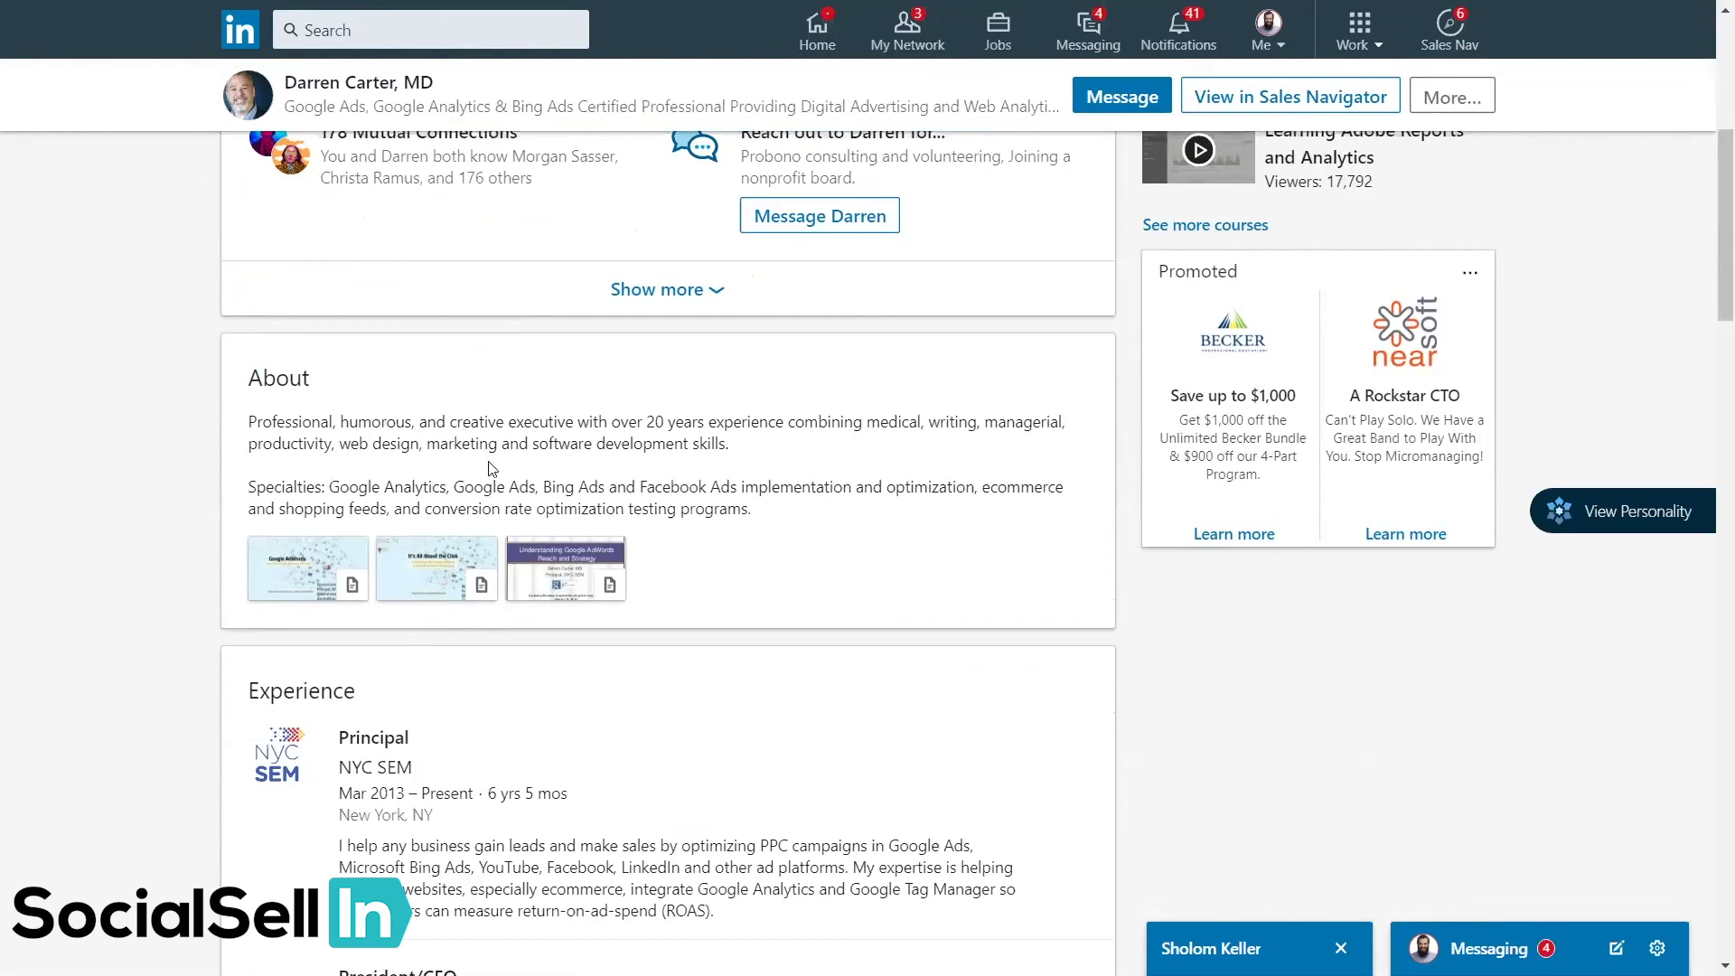
scroll(488, 470, up, 1)
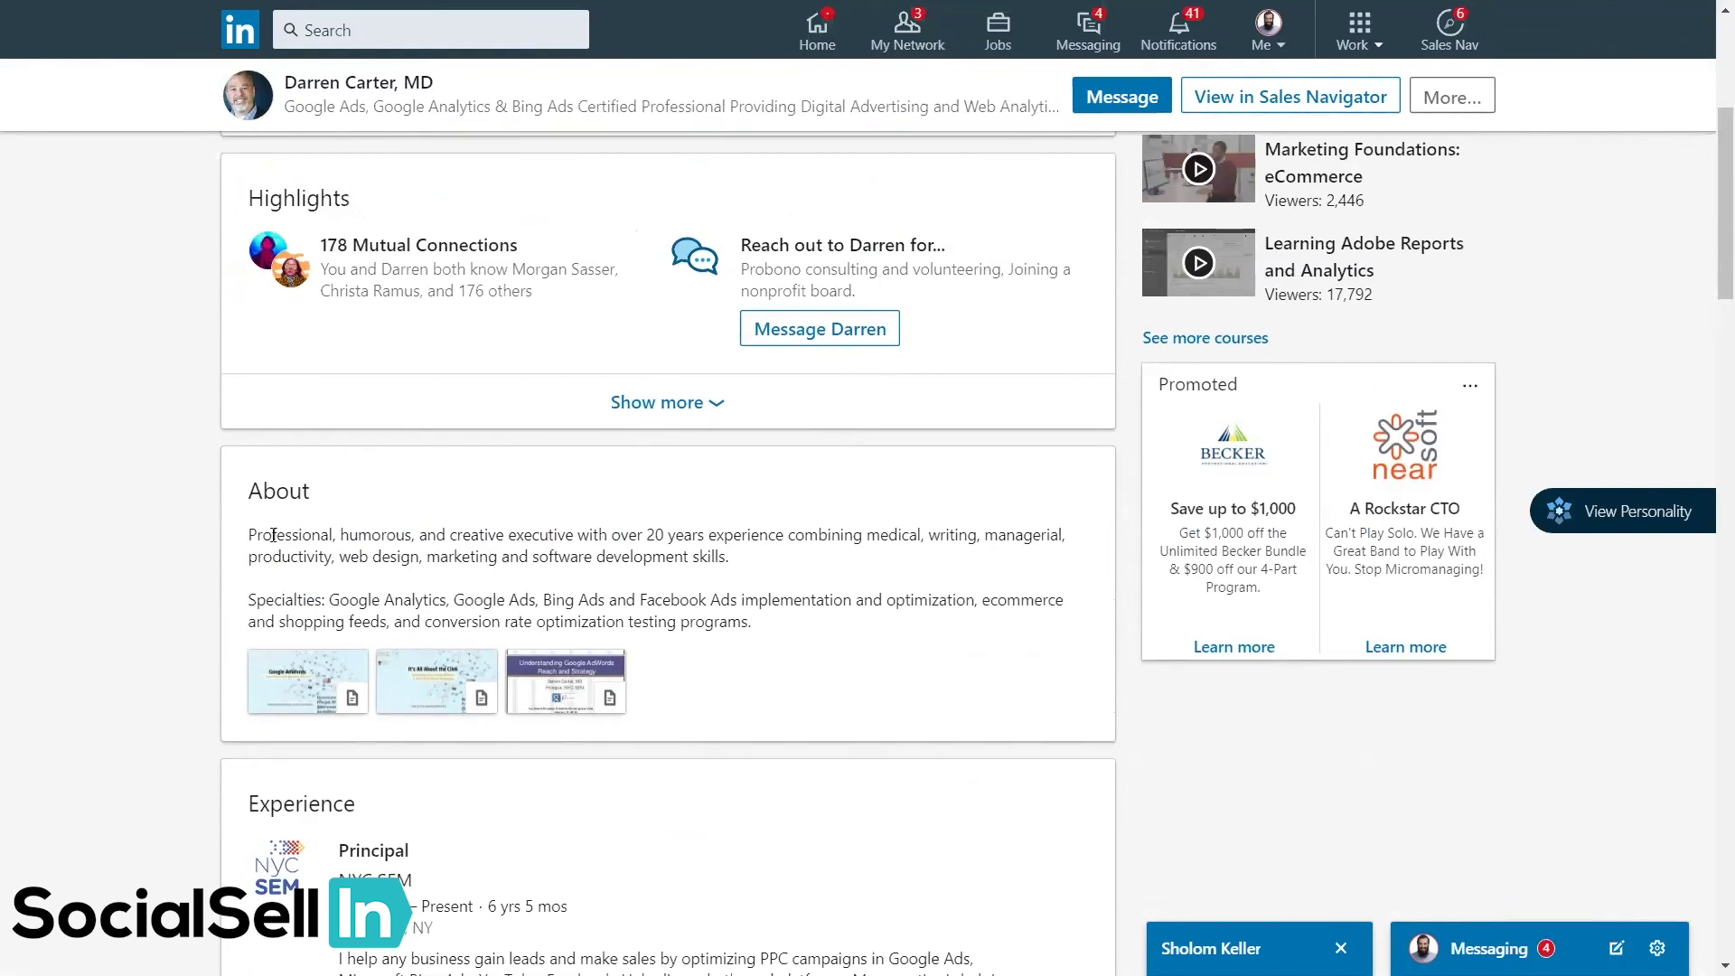
scroll(715, 535, up, 1)
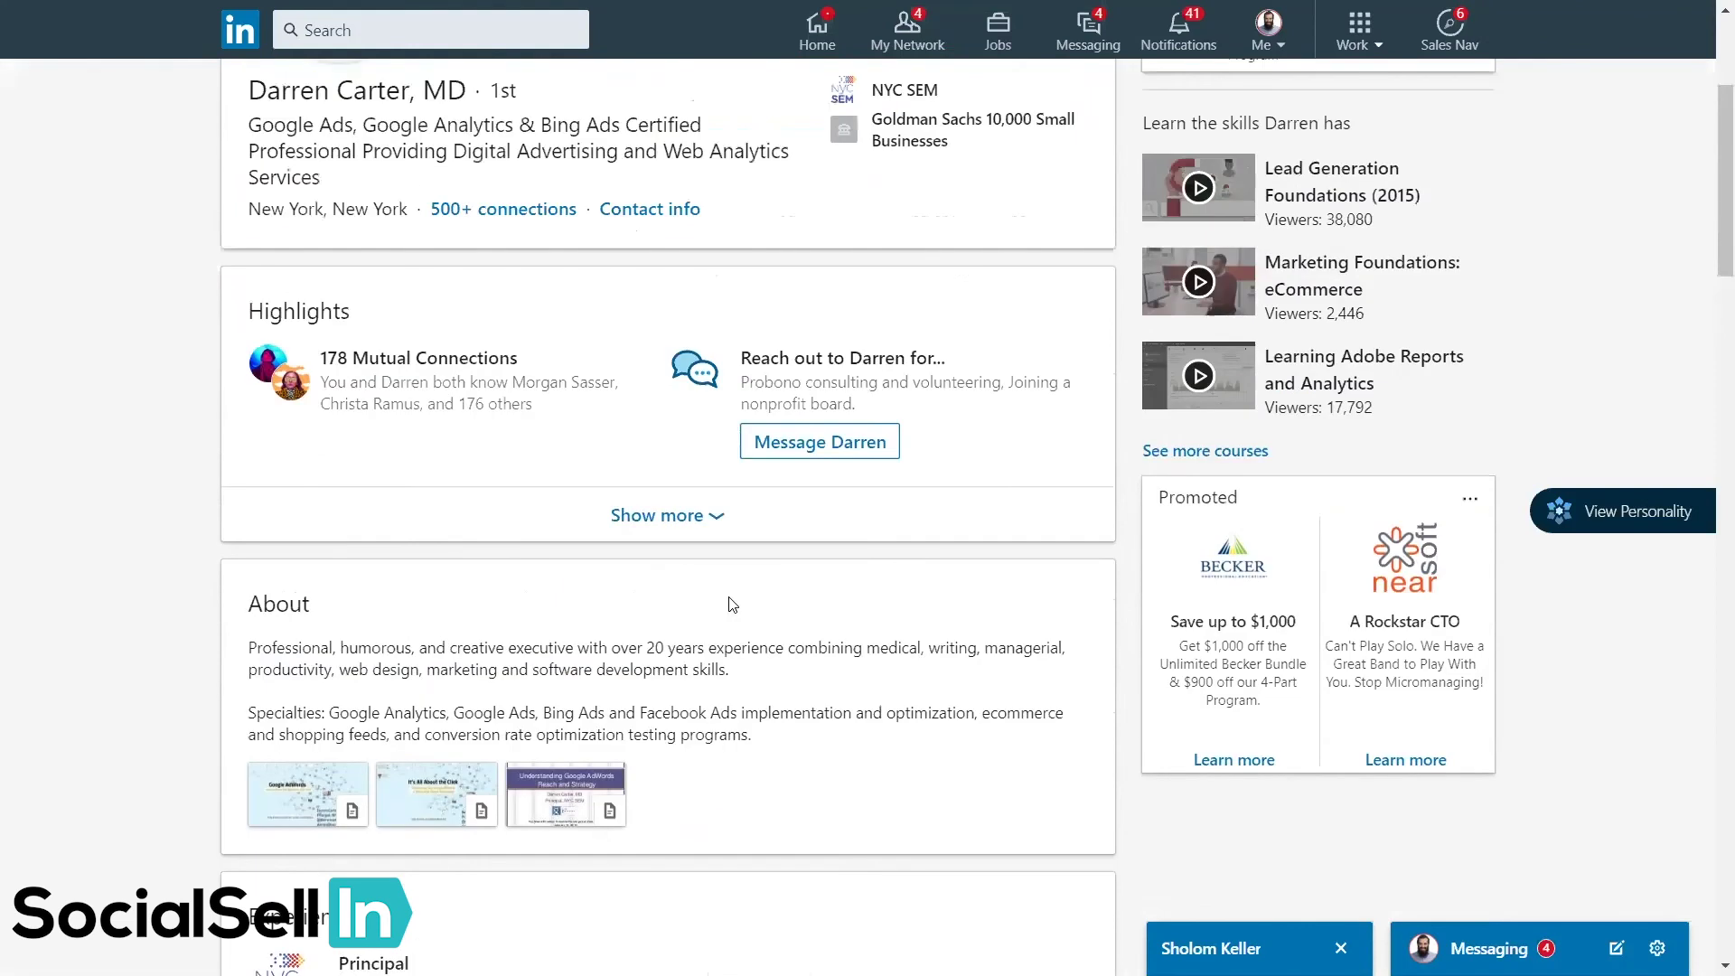